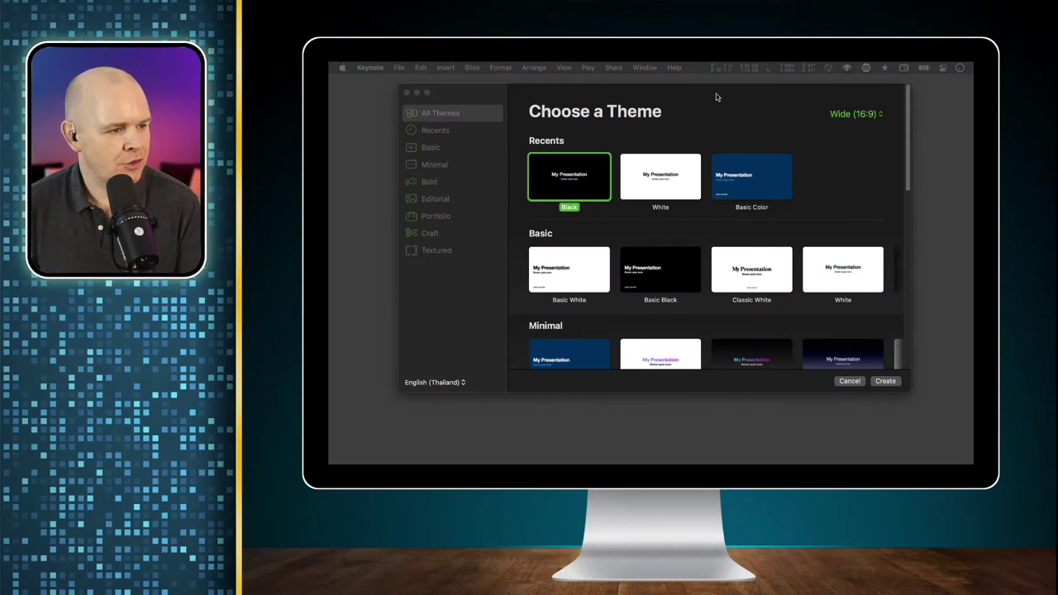
Create a new presentation with the Black theme in the Wide (16:9) format.
drag(716, 94, 718, 118)
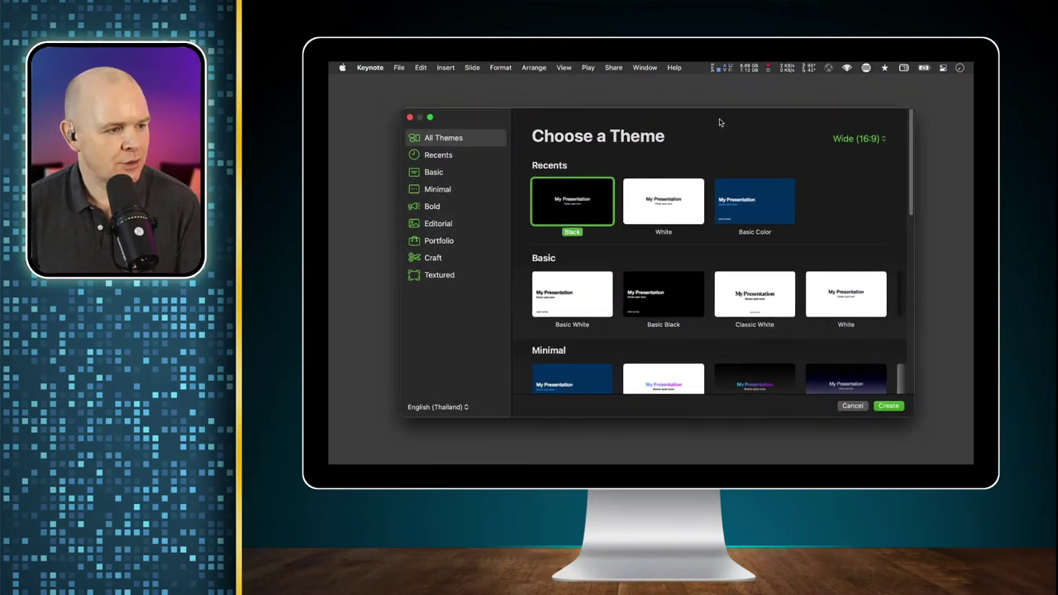
click(876, 140)
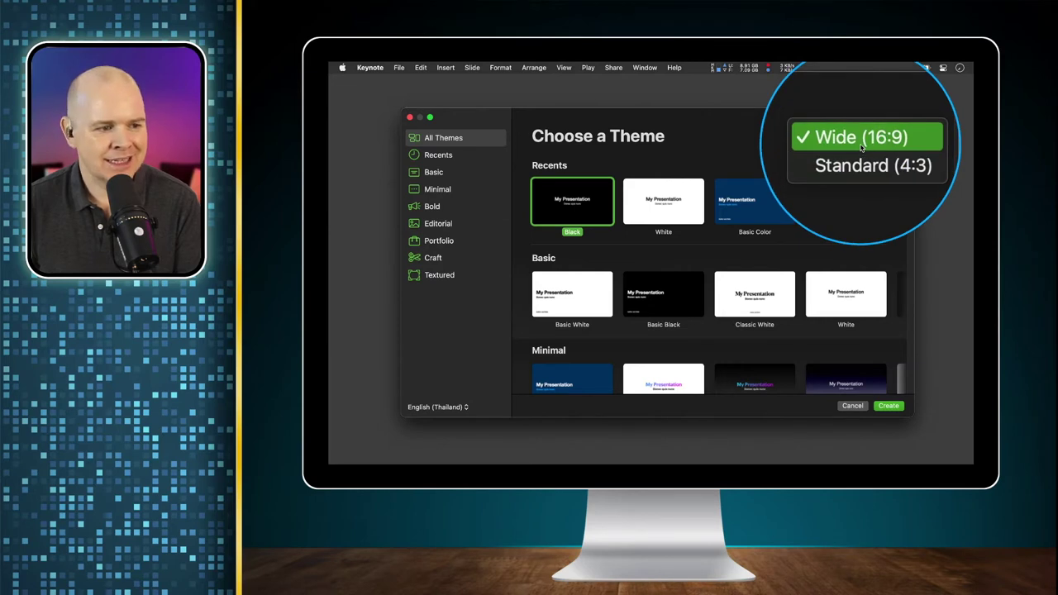
click(862, 142)
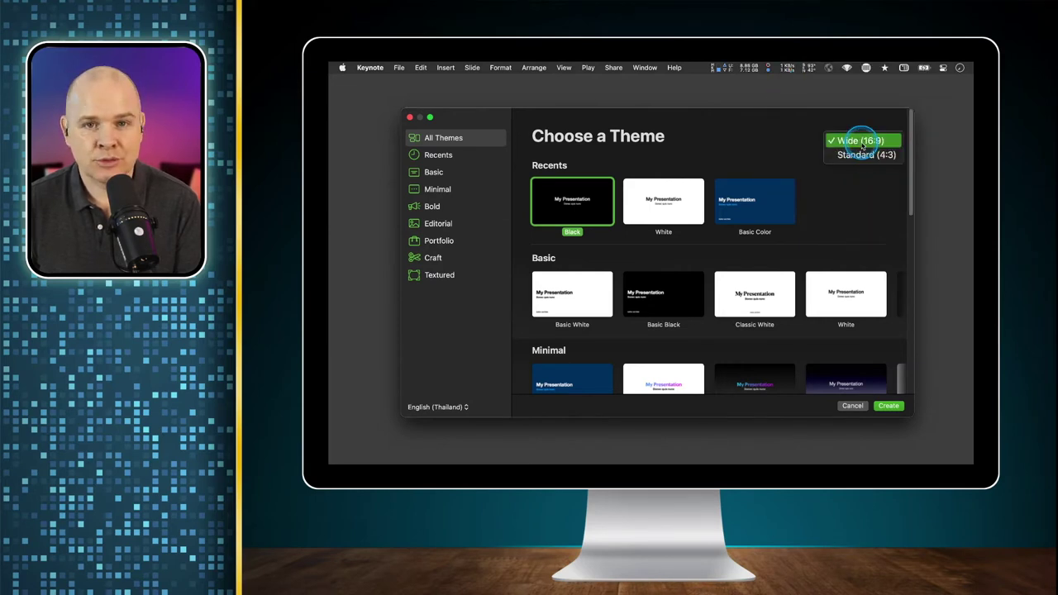
click(886, 407)
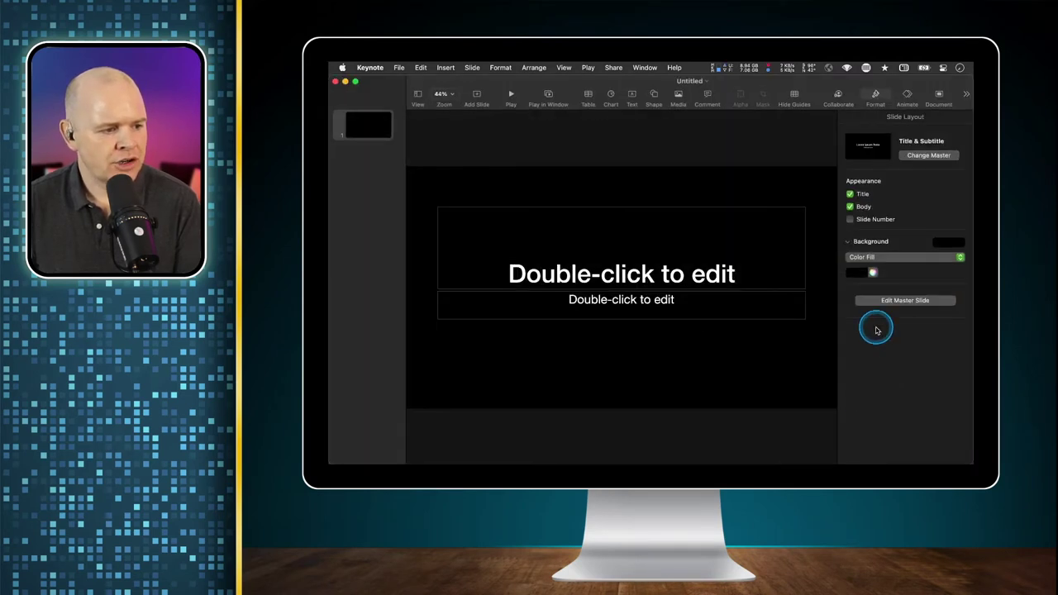
Delete the title and body text placeholders from the first slide.
click(690, 211)
right_click(690, 212)
click(678, 183)
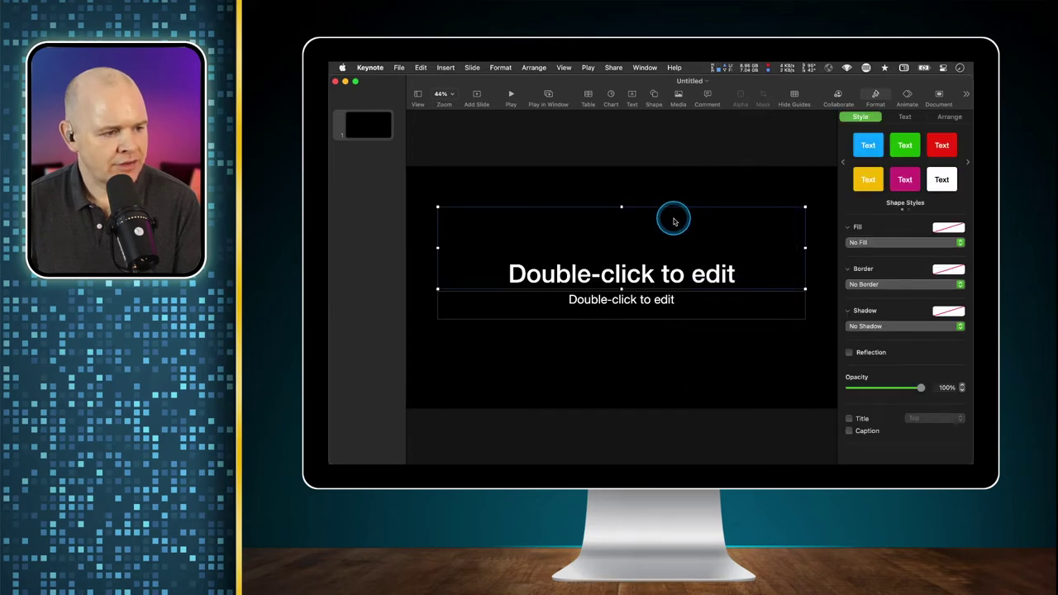
key(BackSpace)
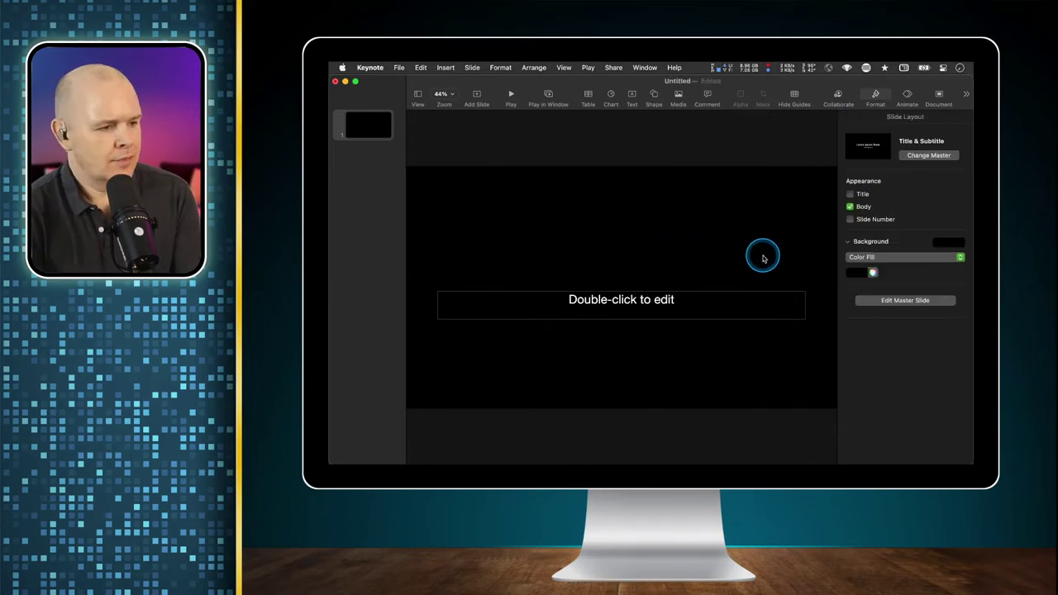
click(716, 299)
key(BackSpace)
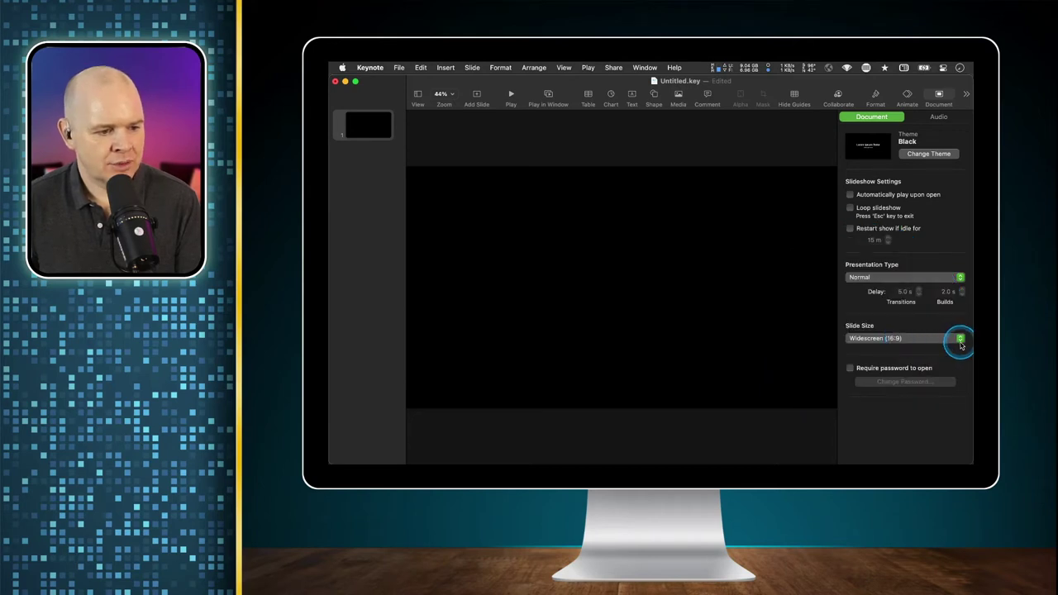
Set a custom slide size of 600 pts wide by 600 pts high.
click(960, 338)
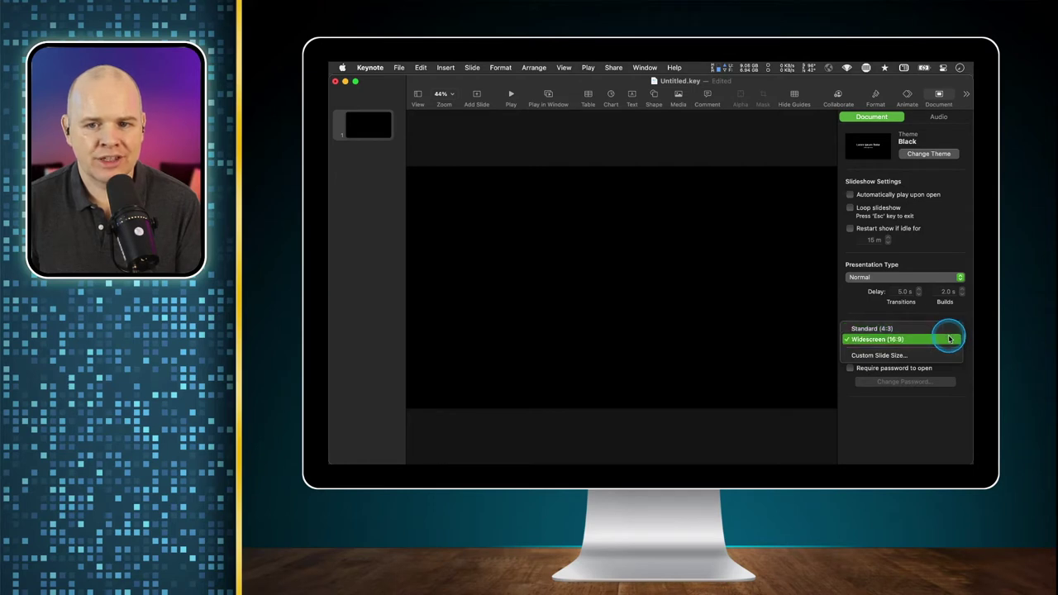
drag(949, 339, 903, 356)
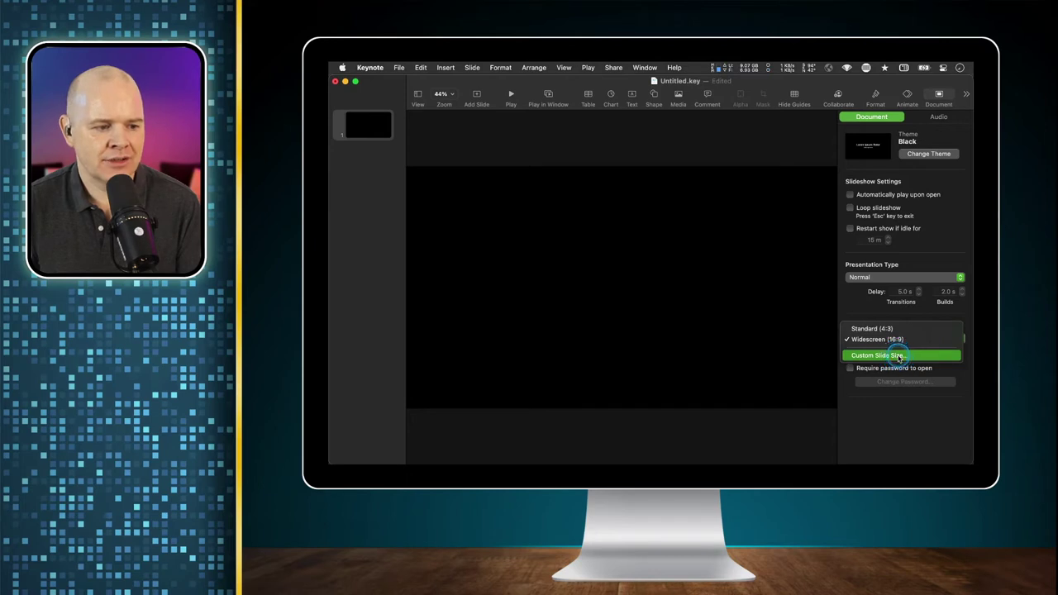
drag(899, 357, 899, 357)
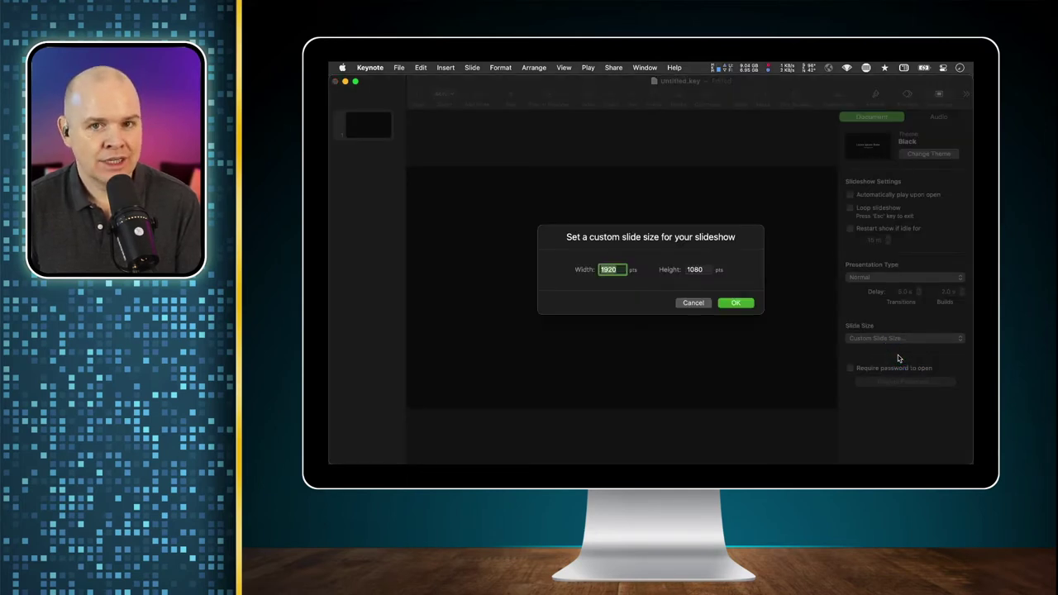
click(899, 344)
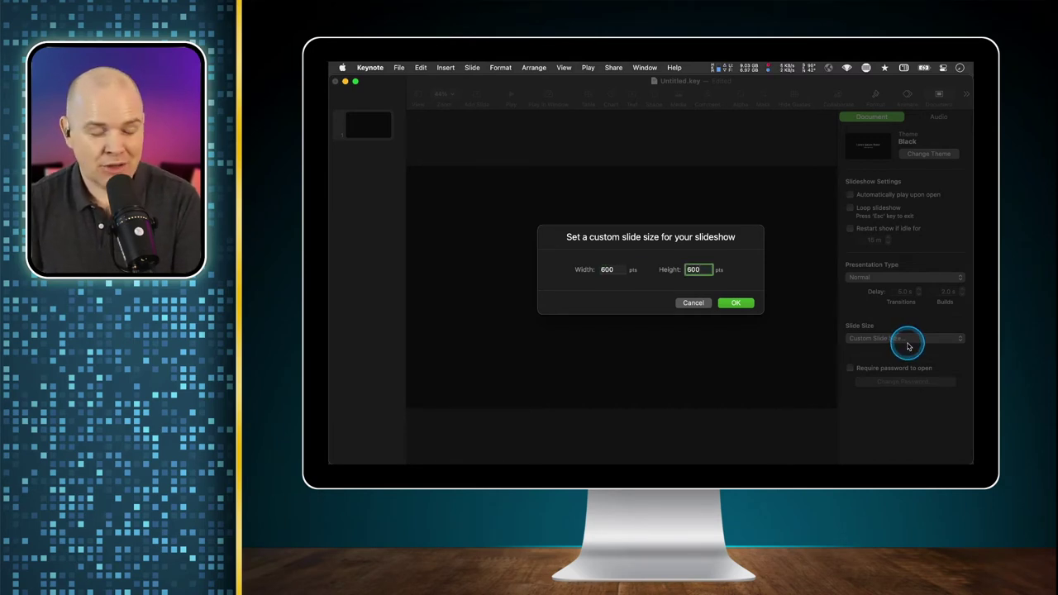
click(734, 304)
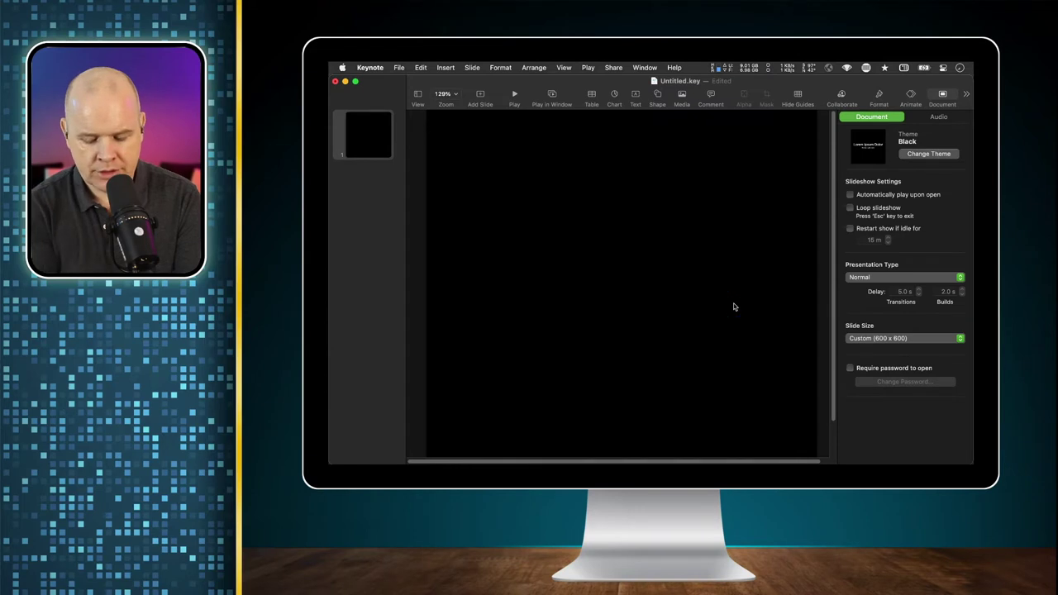
Open the current slide's master for editing from its slide layout settings.
key(shift+super+comma)
key(shift+super+comma)
key(shift+super+comma)
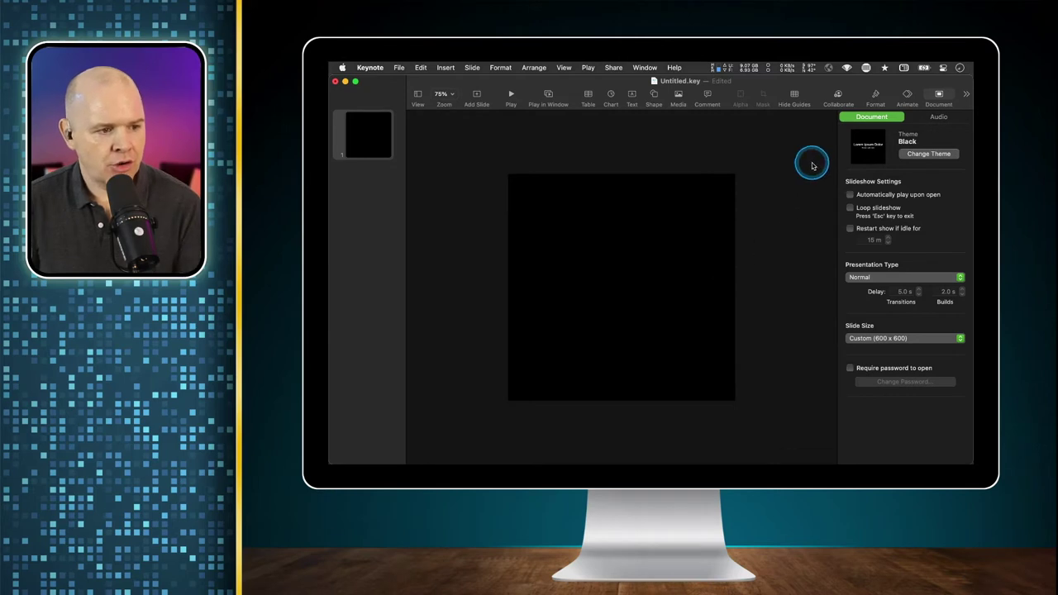
click(877, 95)
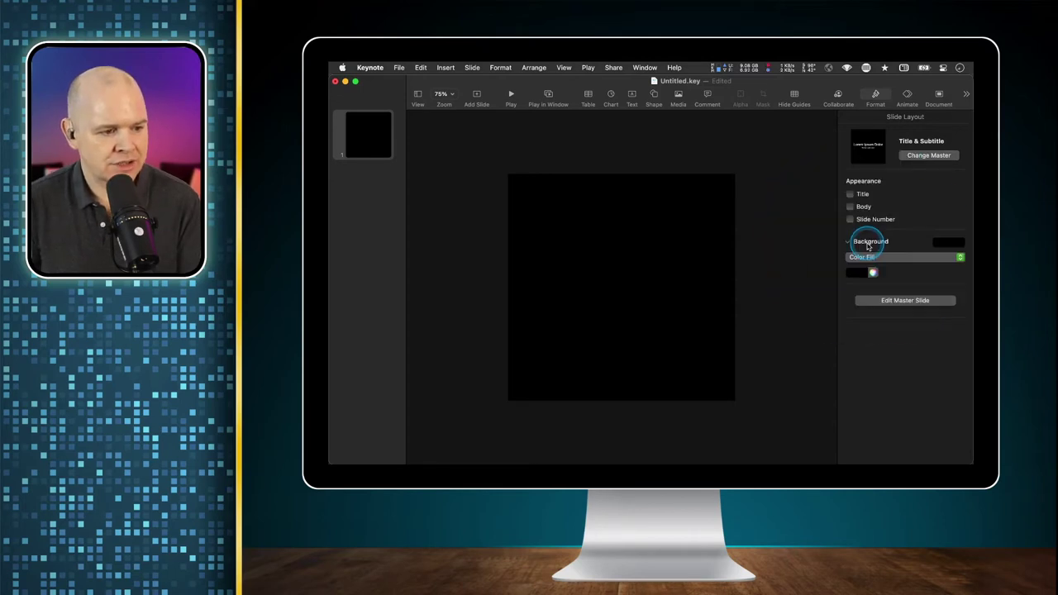
click(888, 302)
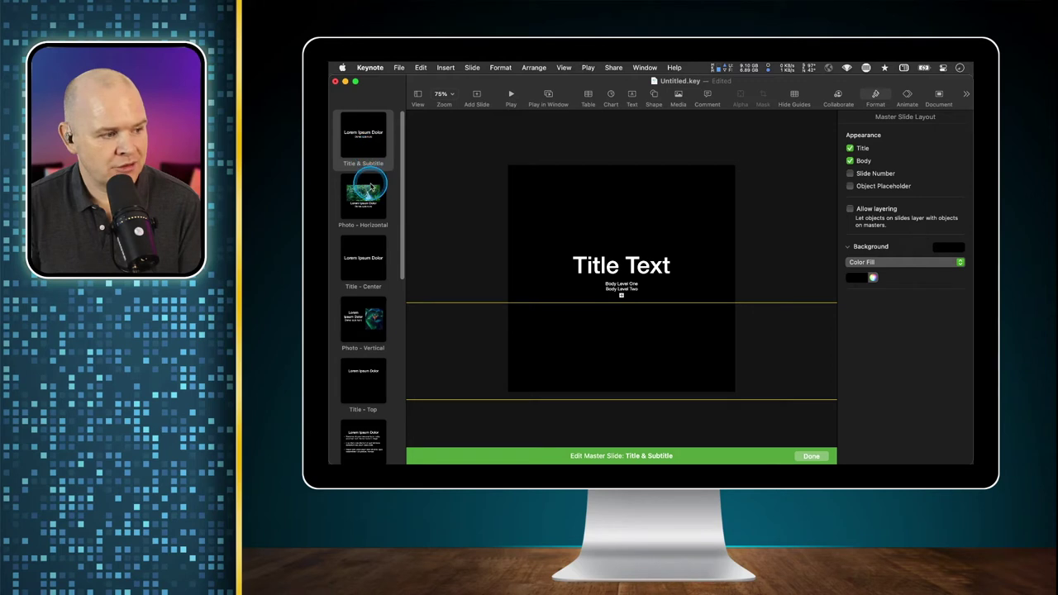
Delete the Title & Subtitle master slide and reassign the slide that uses it to the Blank master.
right_click(369, 154)
click(383, 209)
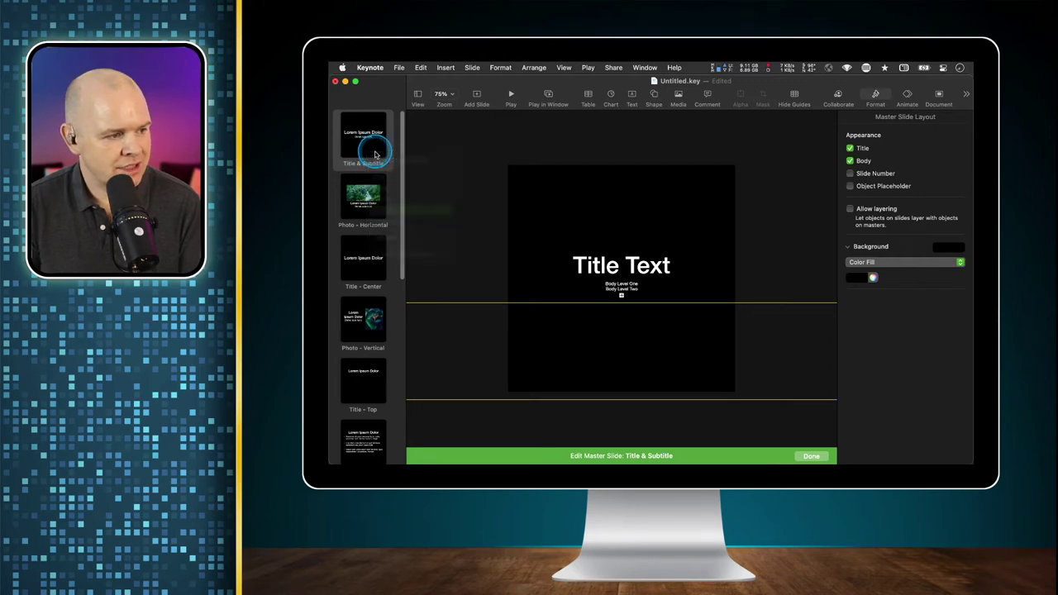
right_click(380, 145)
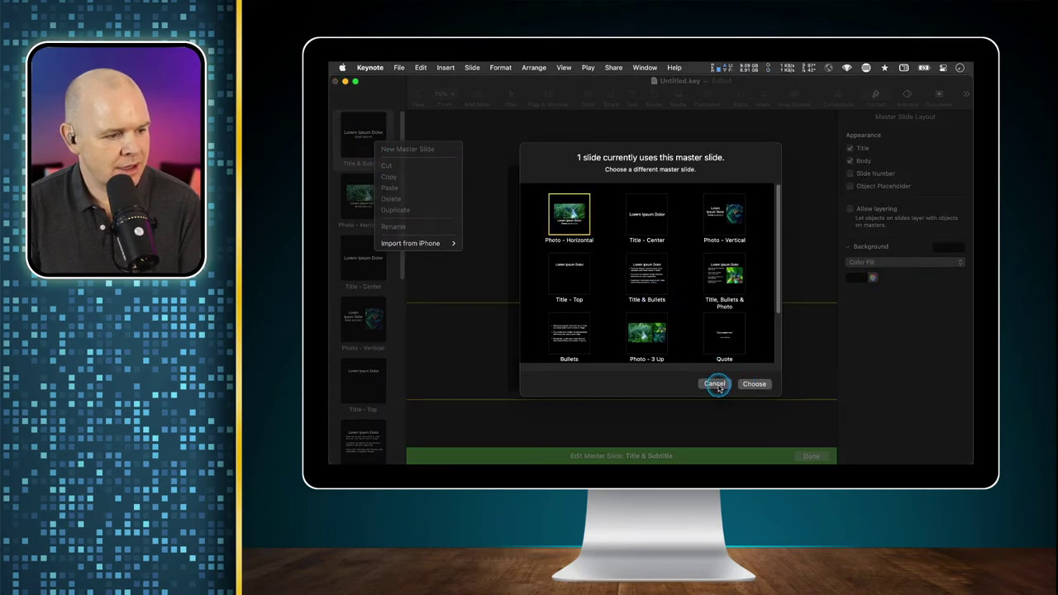
click(754, 385)
scroll(707, 306, down, 3)
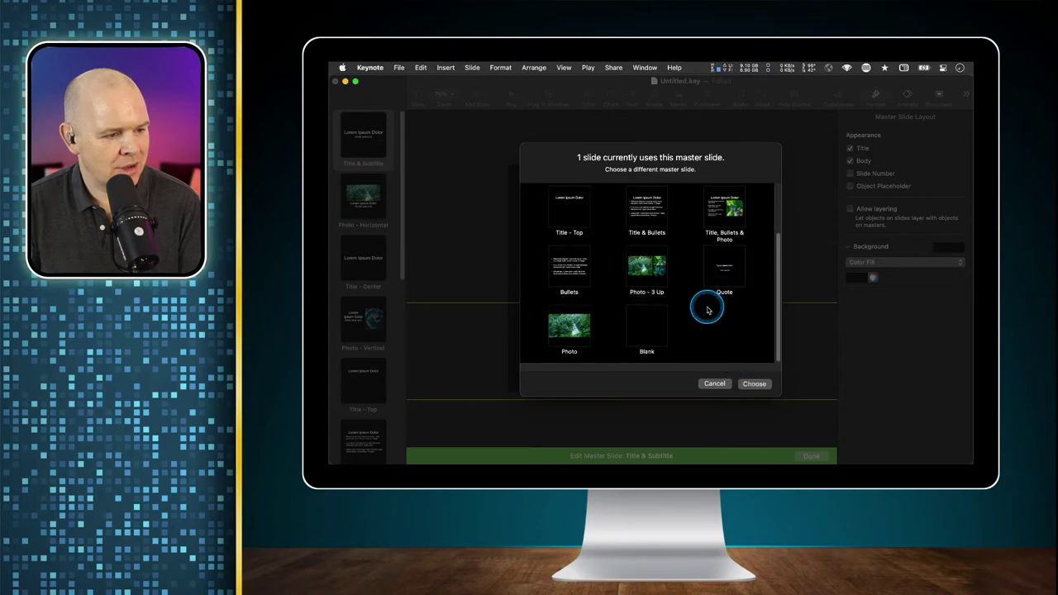
click(647, 339)
click(755, 384)
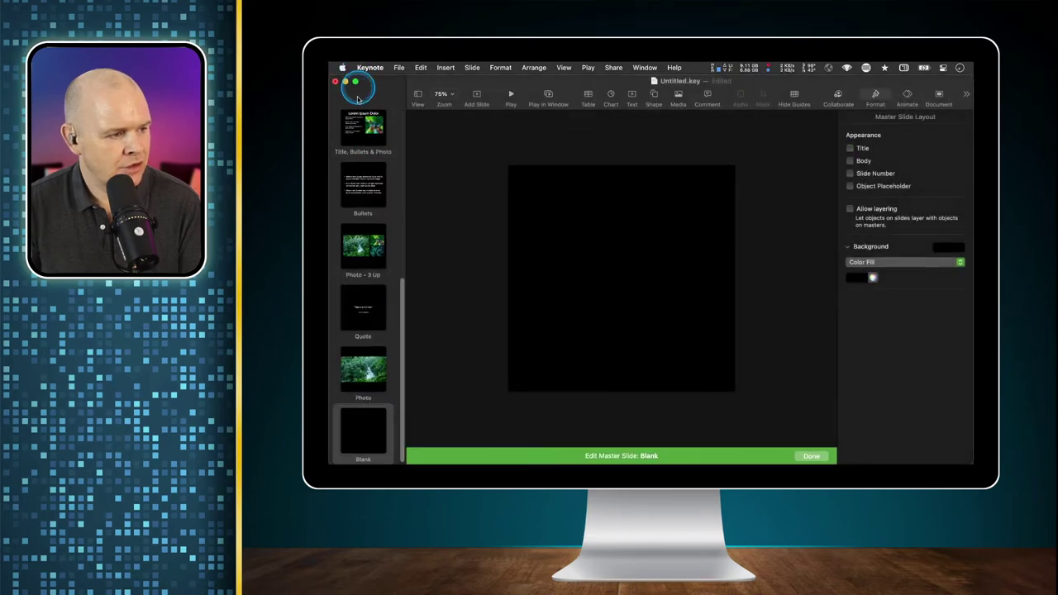
Delete the master slides Title, Bullets & Photo, Title & Bullets, and Title - Top.
right_click(364, 135)
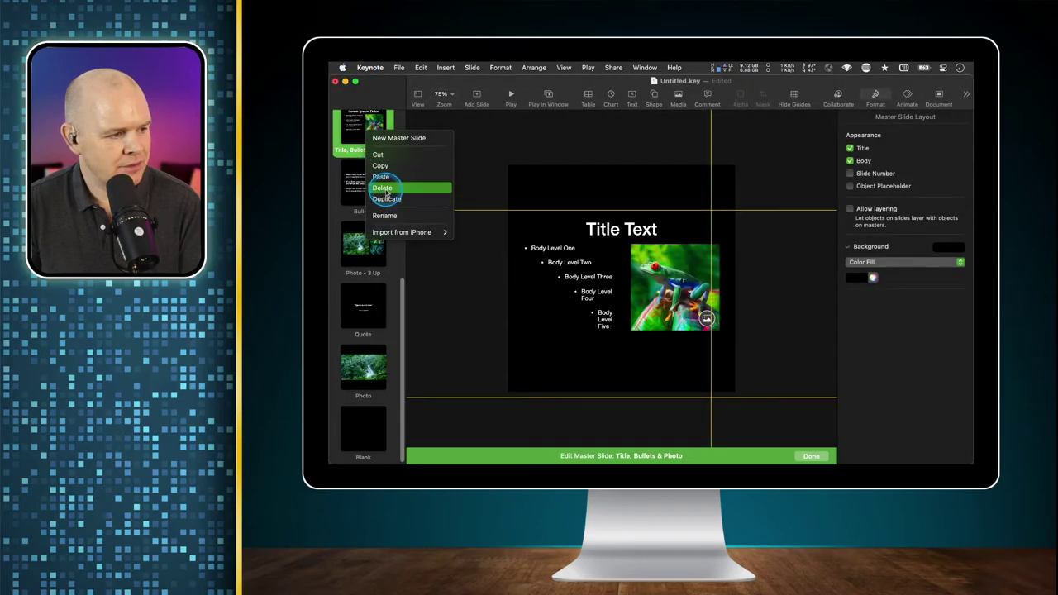
click(382, 188)
click(364, 146)
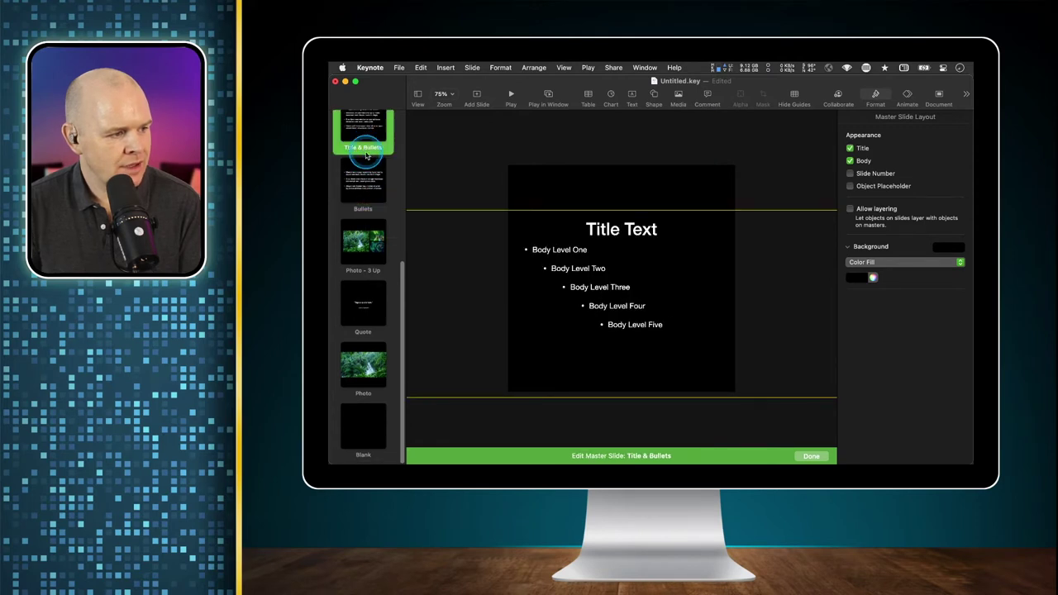
right_click(366, 156)
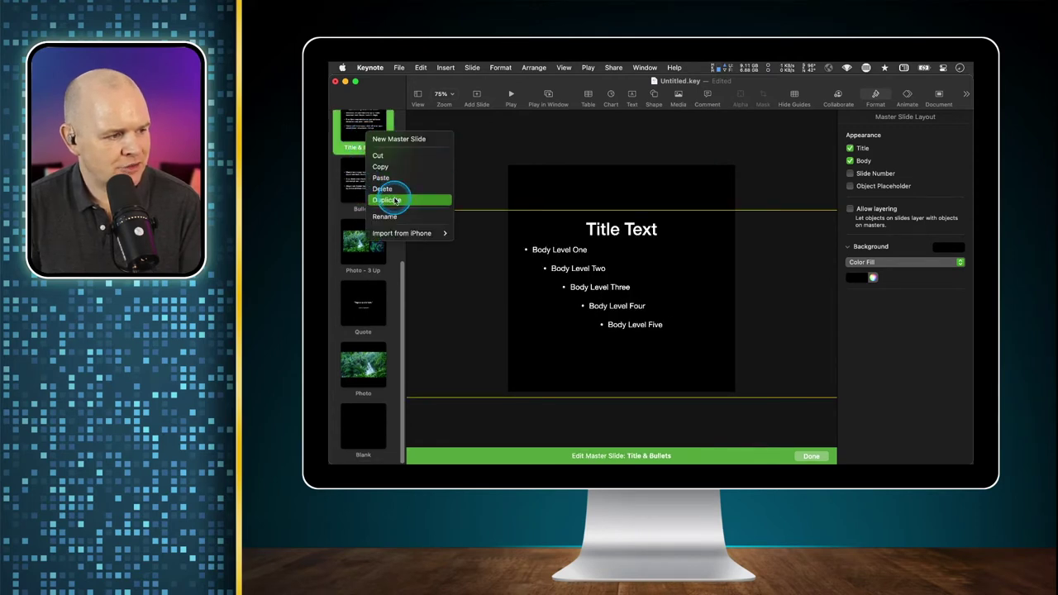
click(392, 189)
click(363, 132)
right_click(370, 143)
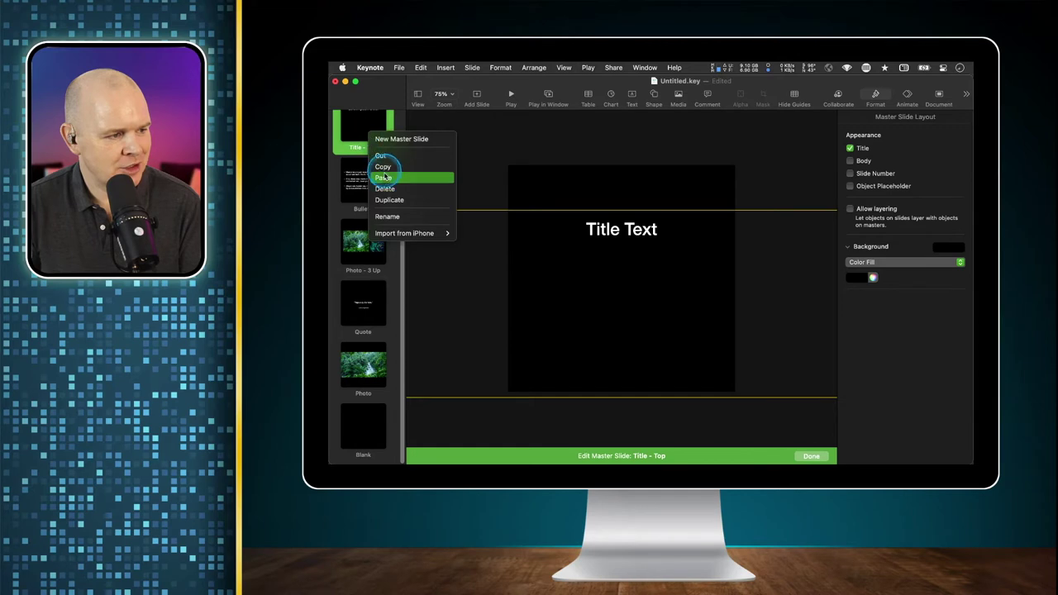
click(387, 190)
Delete the master slides Photo - Vertical, Title - Center and Photo - Horizontal.
click(363, 128)
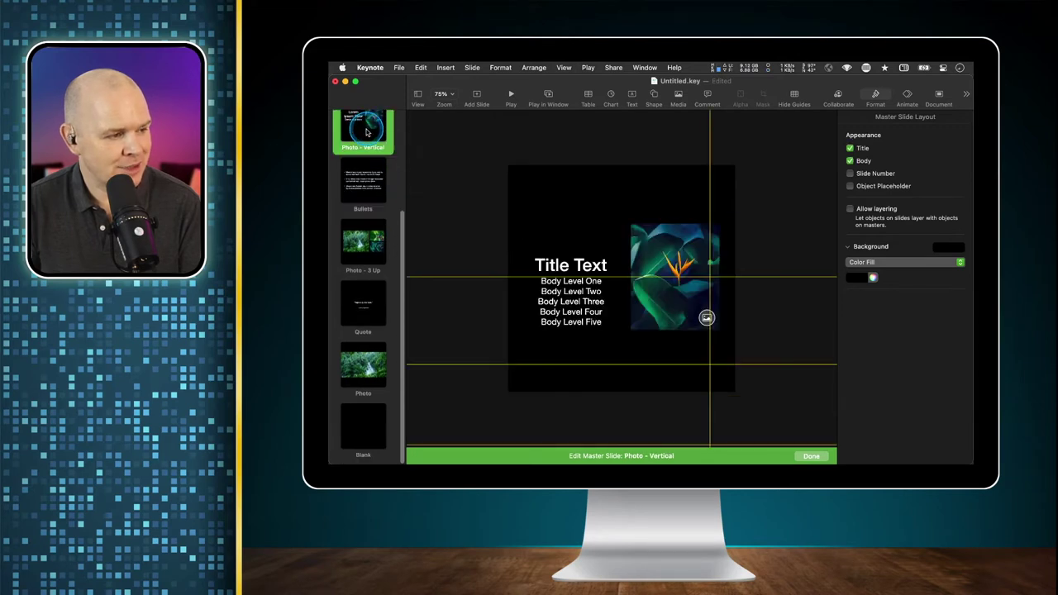
right_click(371, 132)
click(386, 185)
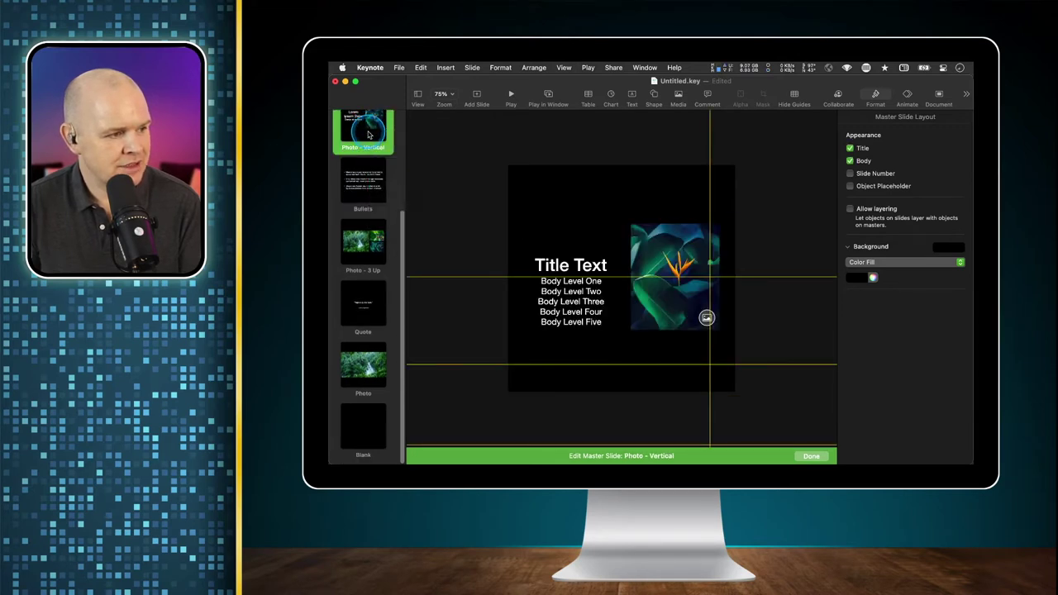
right_click(371, 128)
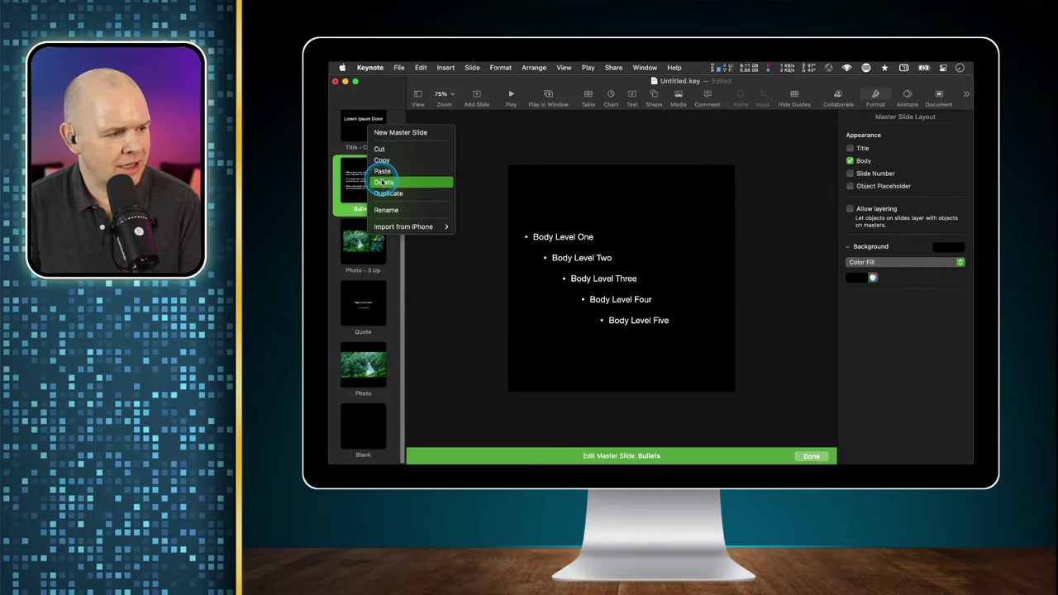
click(382, 183)
right_click(365, 128)
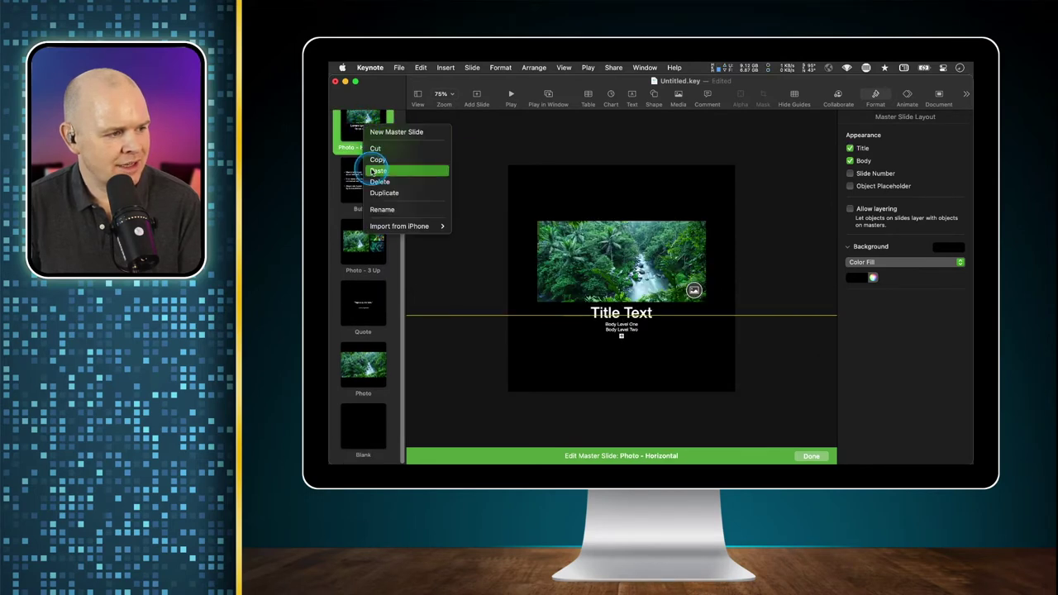
click(379, 182)
Delete the master slides Bullets, Photo - 3 Up, Quote and Photo, keeping only Blank.
right_click(368, 141)
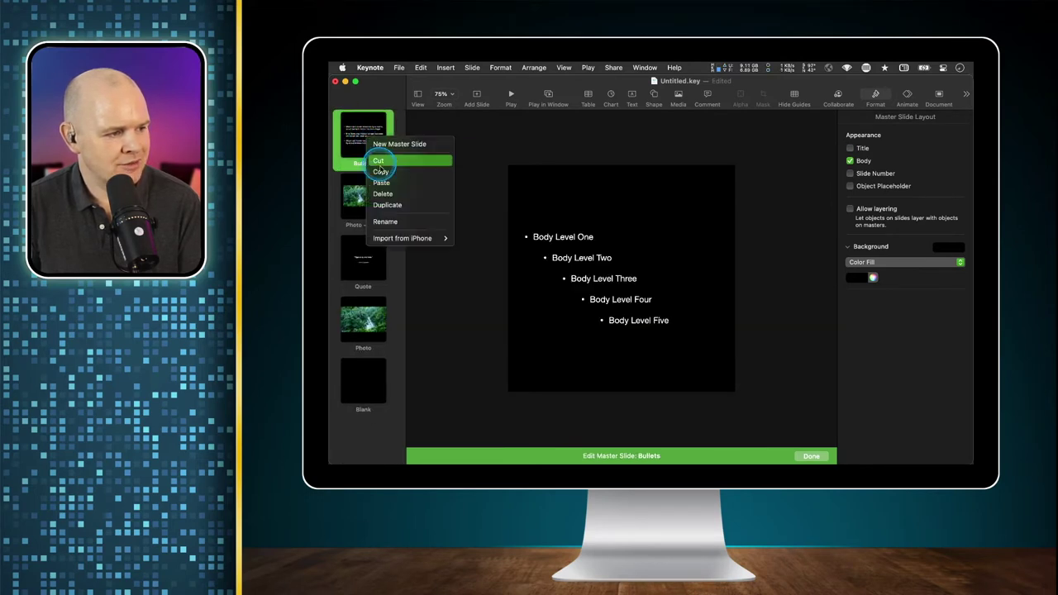
click(385, 194)
right_click(371, 149)
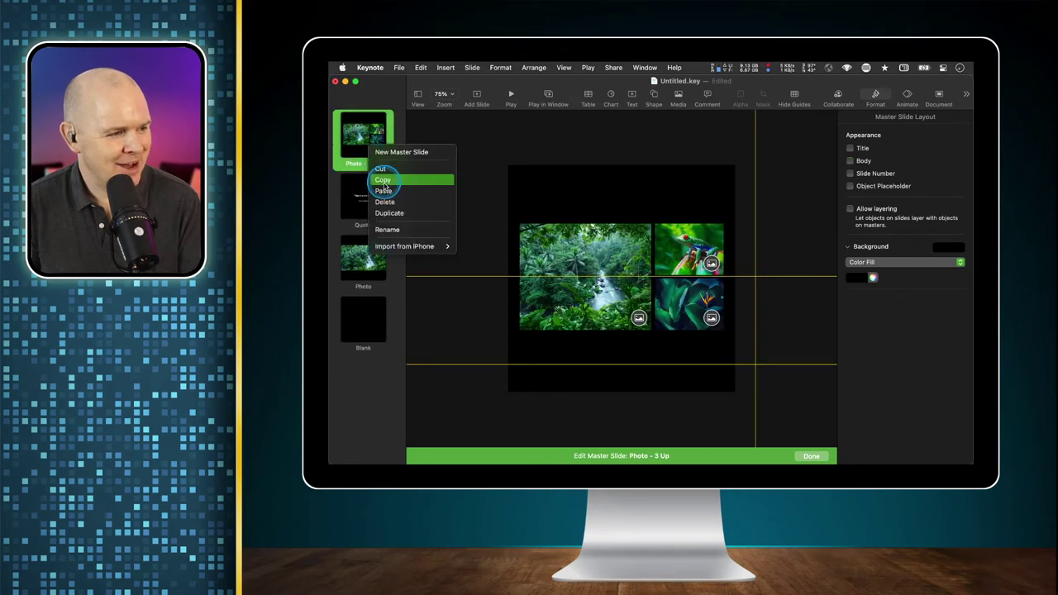
click(385, 204)
right_click(366, 141)
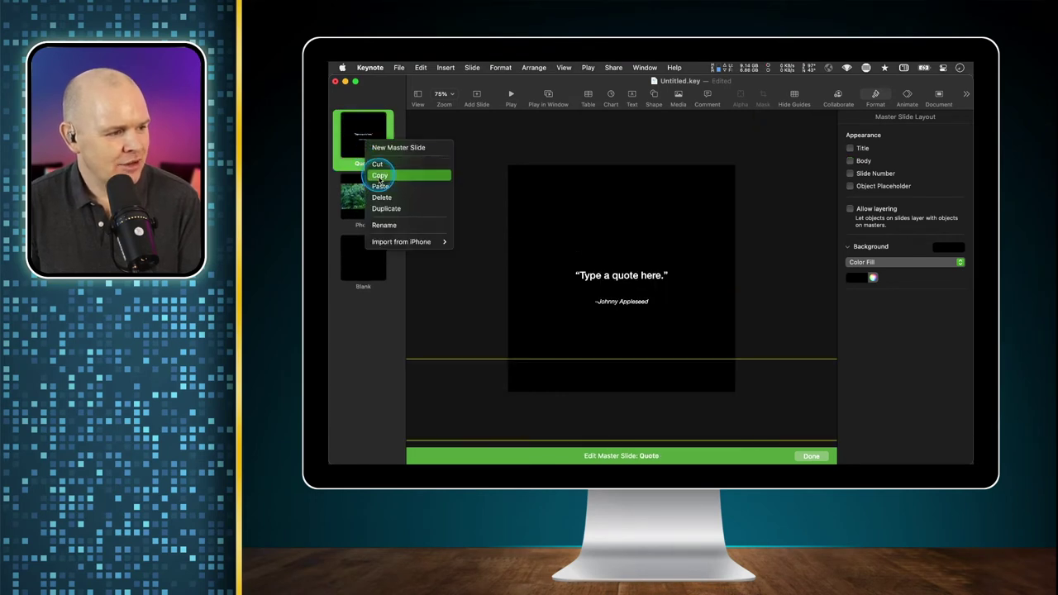
click(380, 196)
right_click(366, 133)
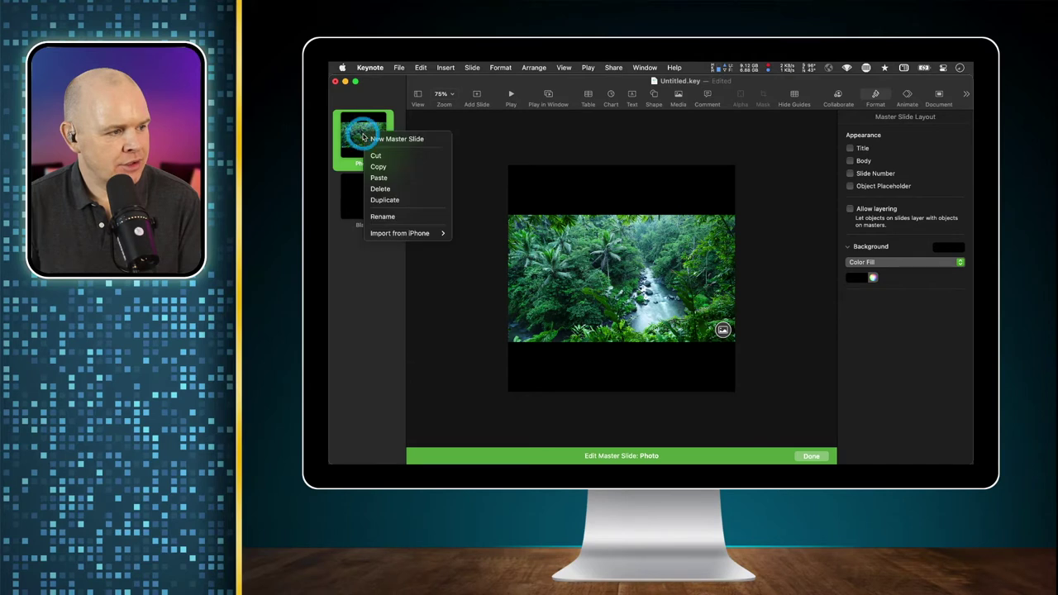
click(380, 189)
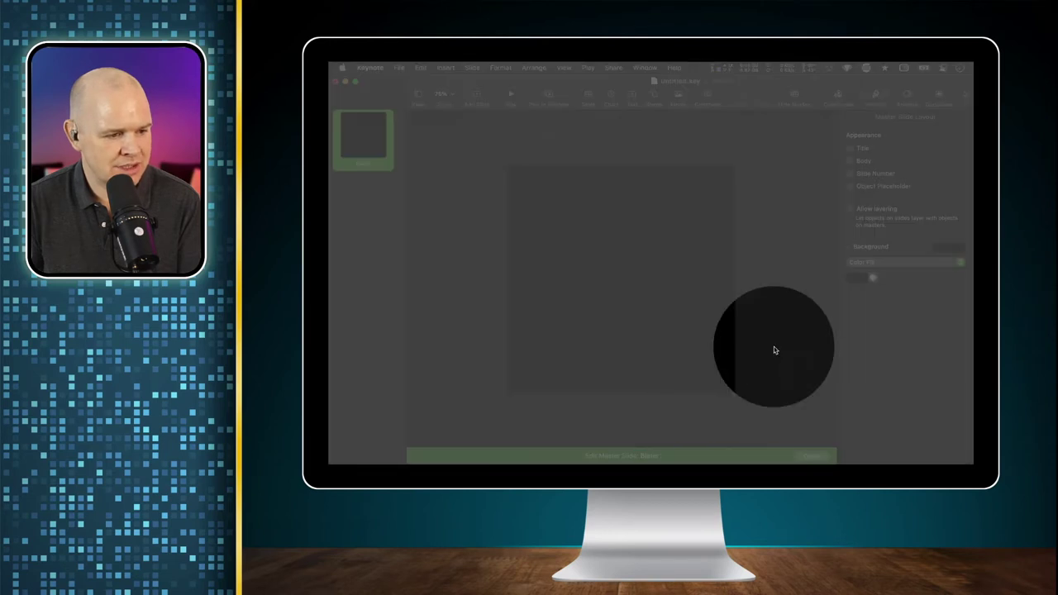
Set the Blank master slide's background to a Red color fill from the Apple palette.
click(882, 262)
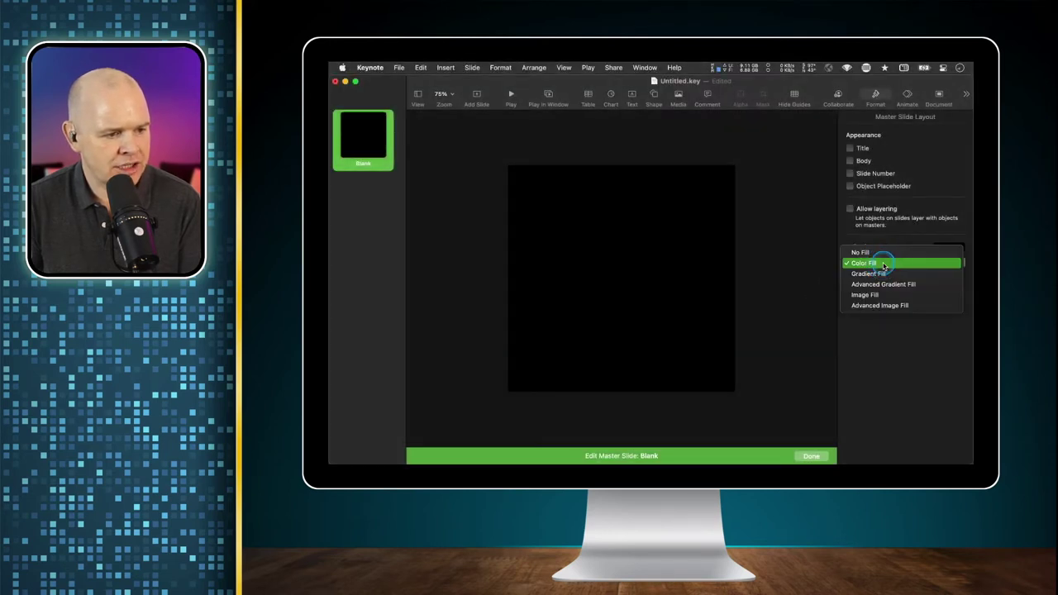
click(883, 263)
click(871, 277)
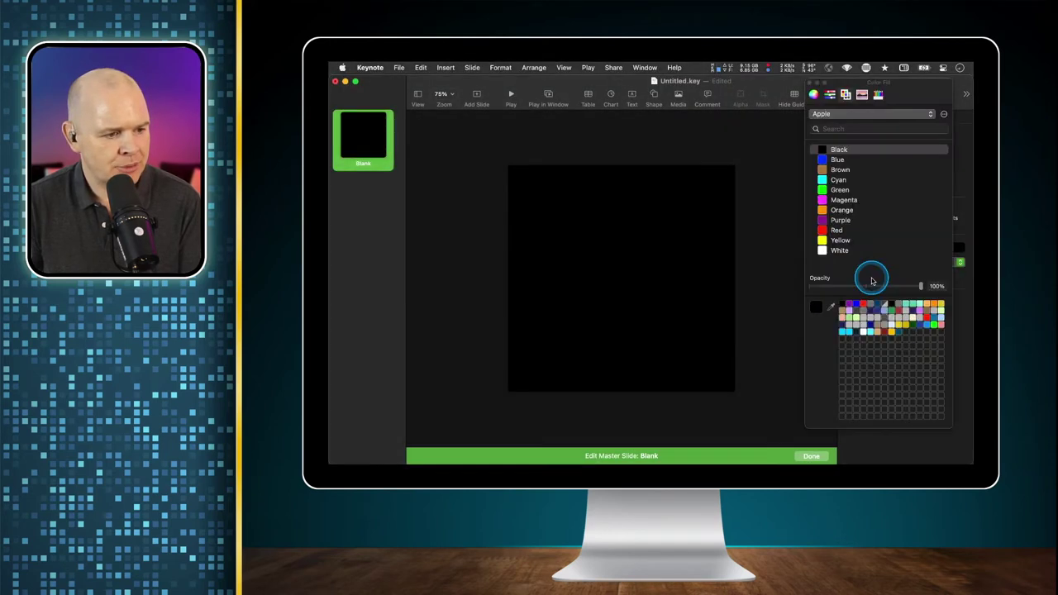
click(837, 230)
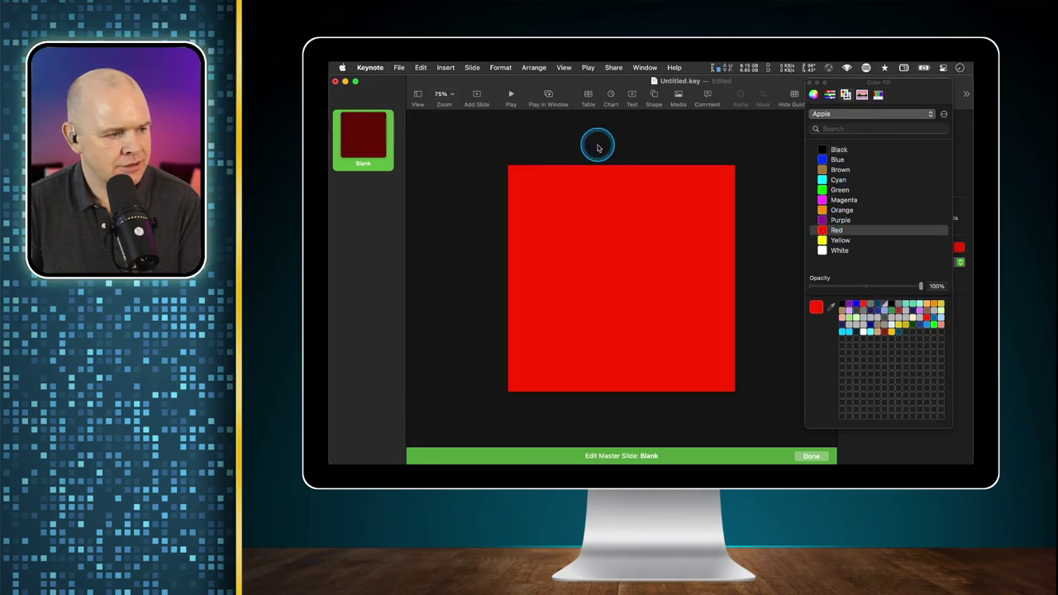
Duplicate the red Blank master slide and set the copy's background color to Purple.
right_click(353, 142)
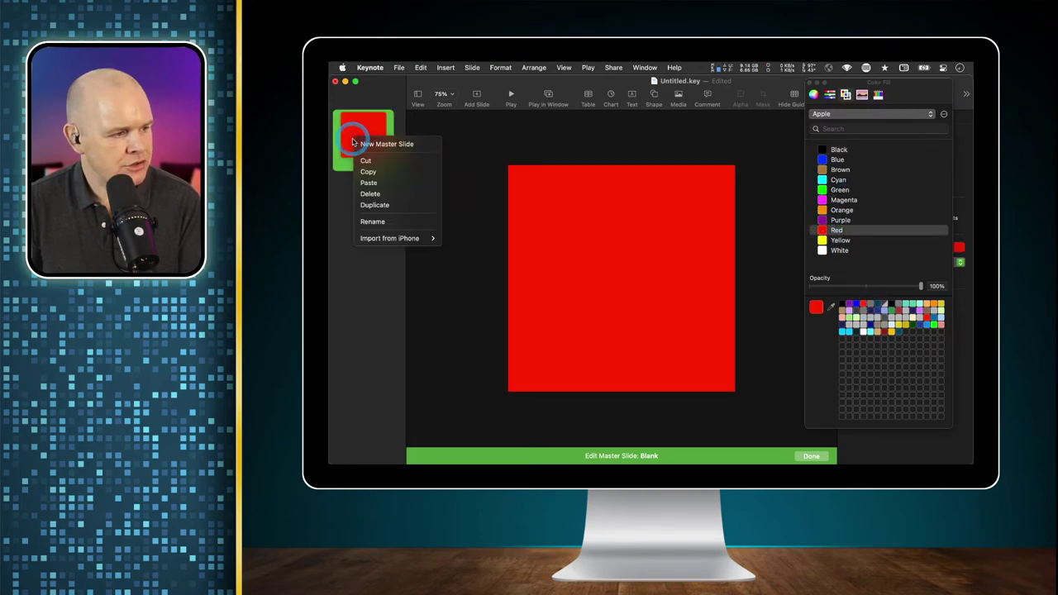
click(375, 204)
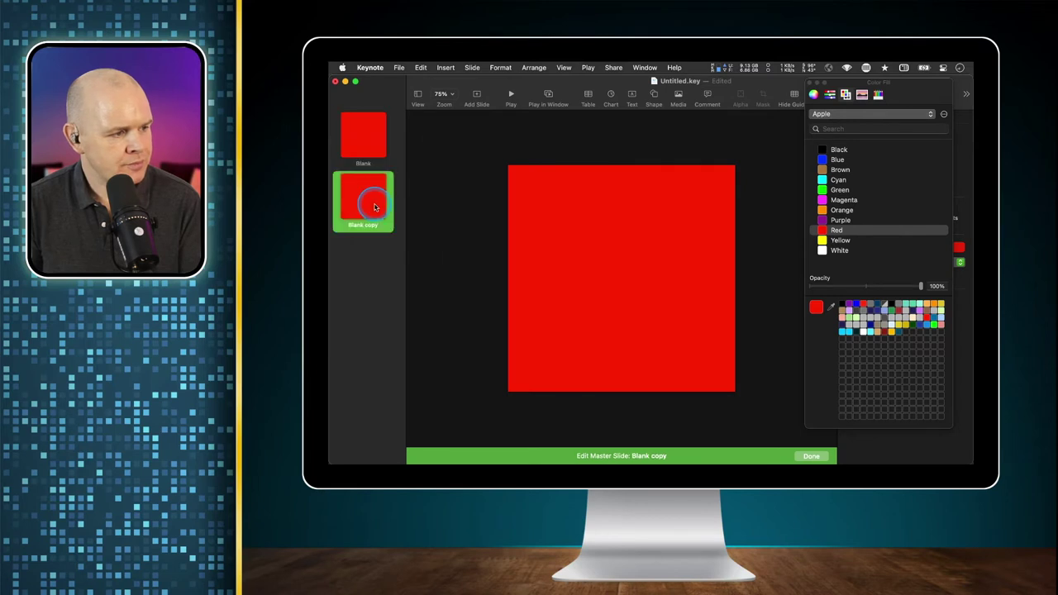
click(825, 222)
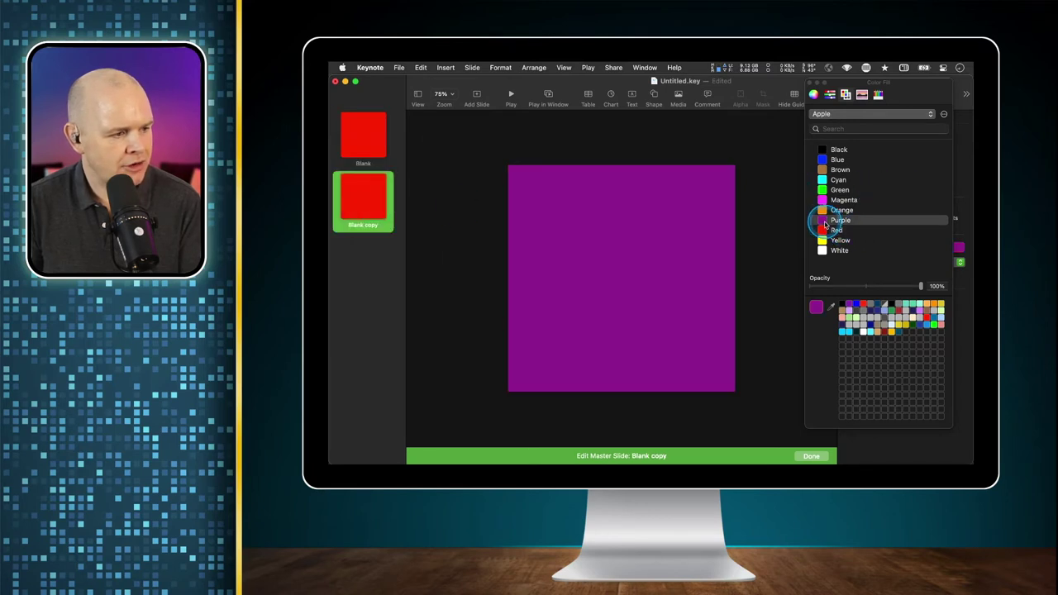
right_click(358, 201)
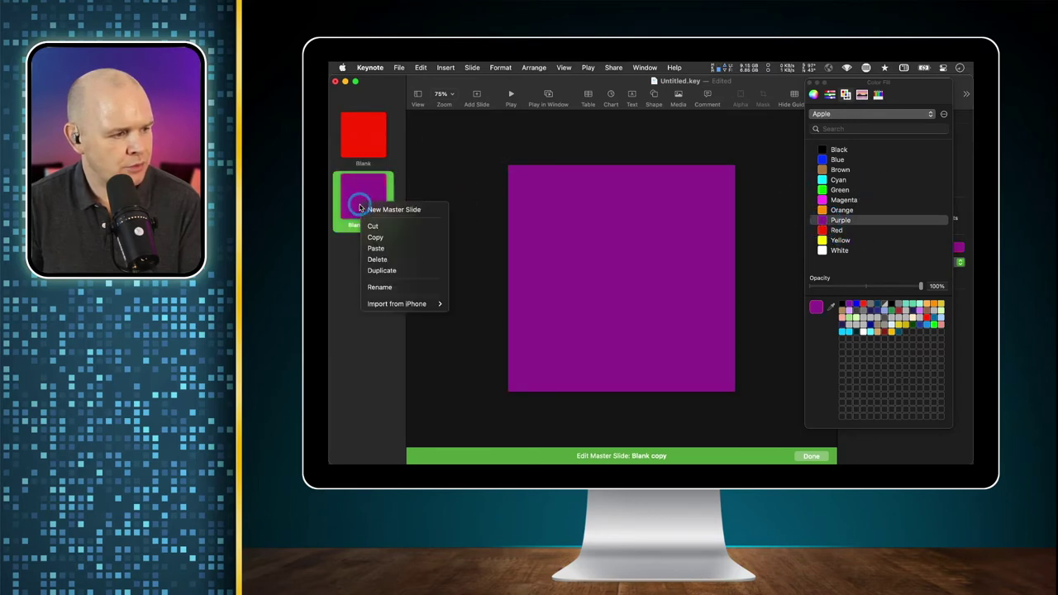
click(383, 261)
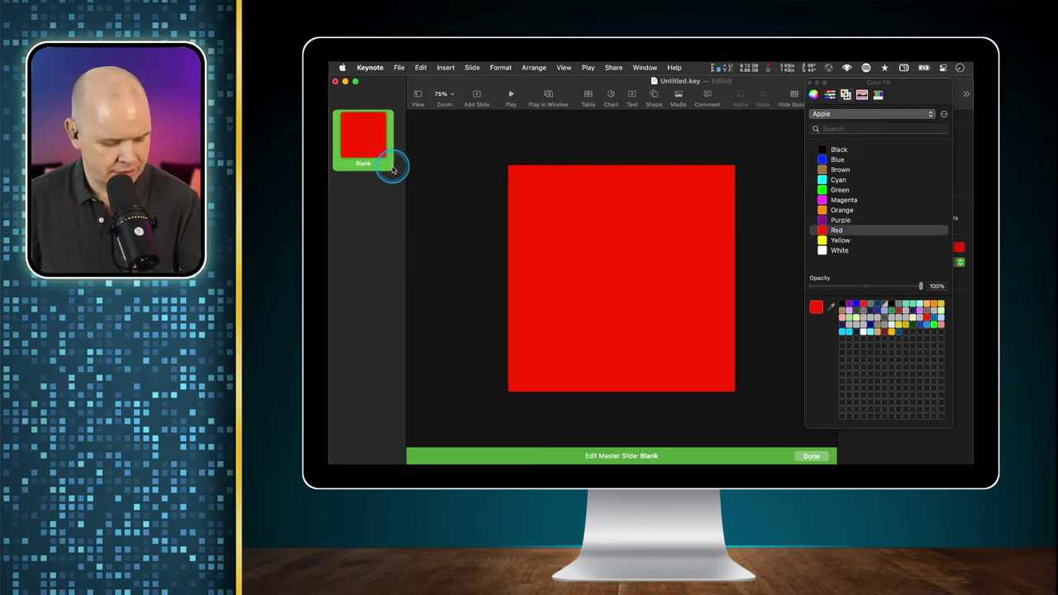
key(super+z)
Duplicate the purple master slide and set the new copy's background color to Orange.
right_click(361, 204)
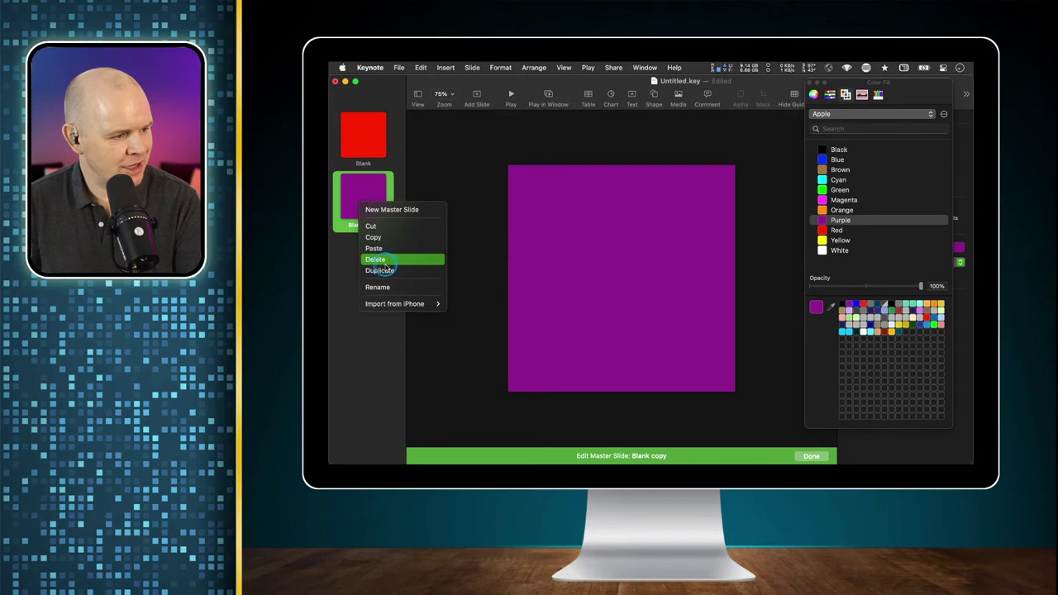
click(381, 270)
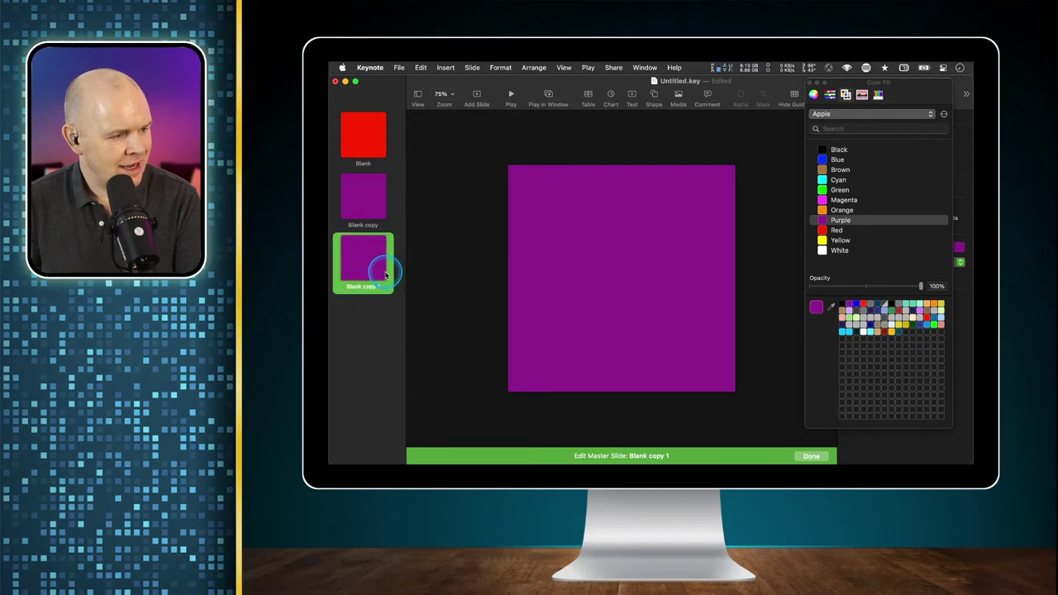
click(820, 212)
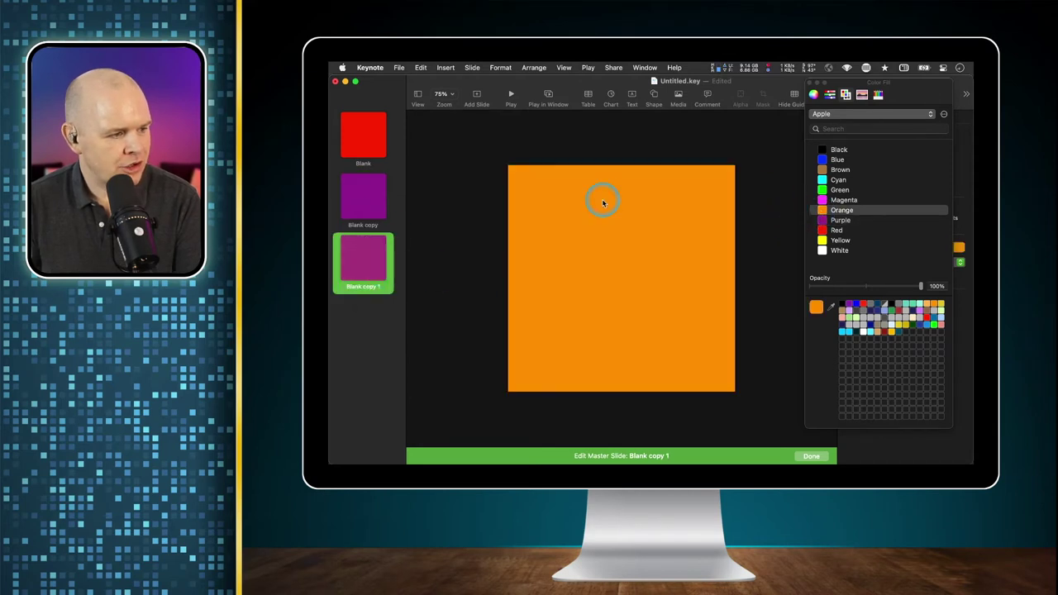
Duplicate the orange master slide, set the new copy's background color to Cyan, and close the color picker.
right_click(365, 264)
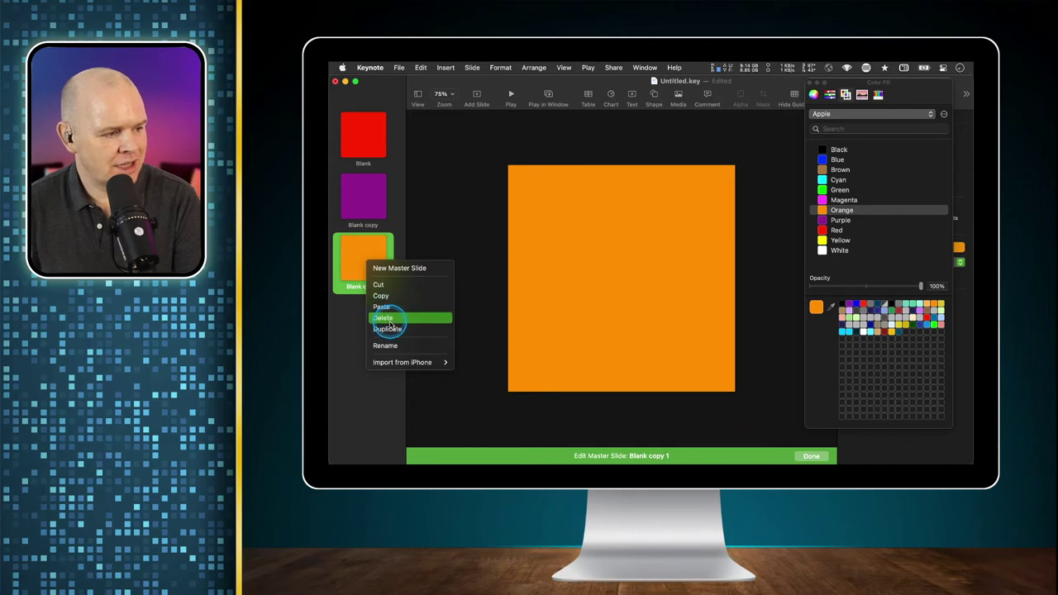
click(385, 328)
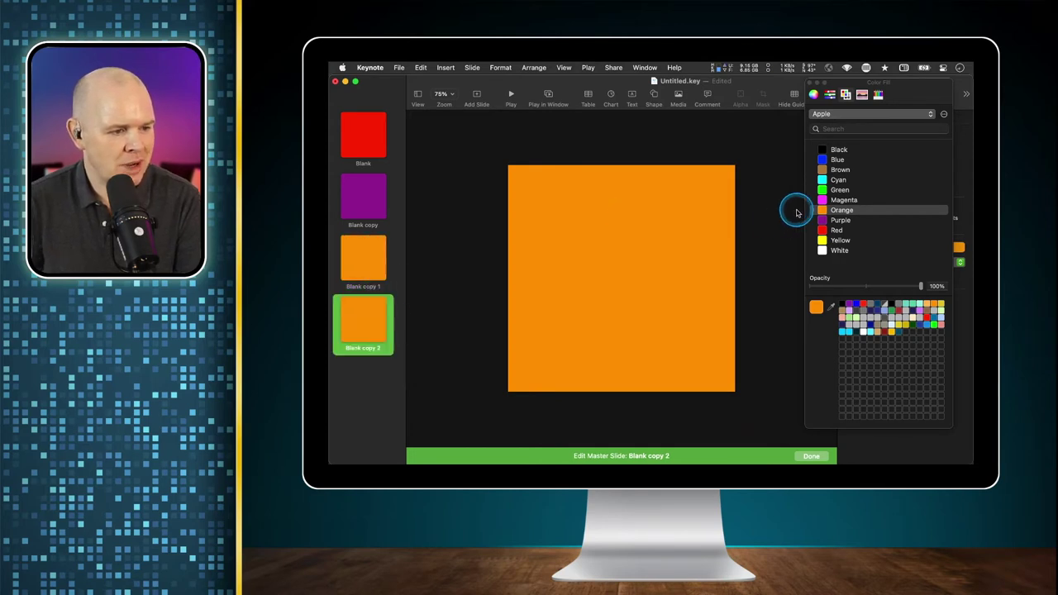
click(823, 179)
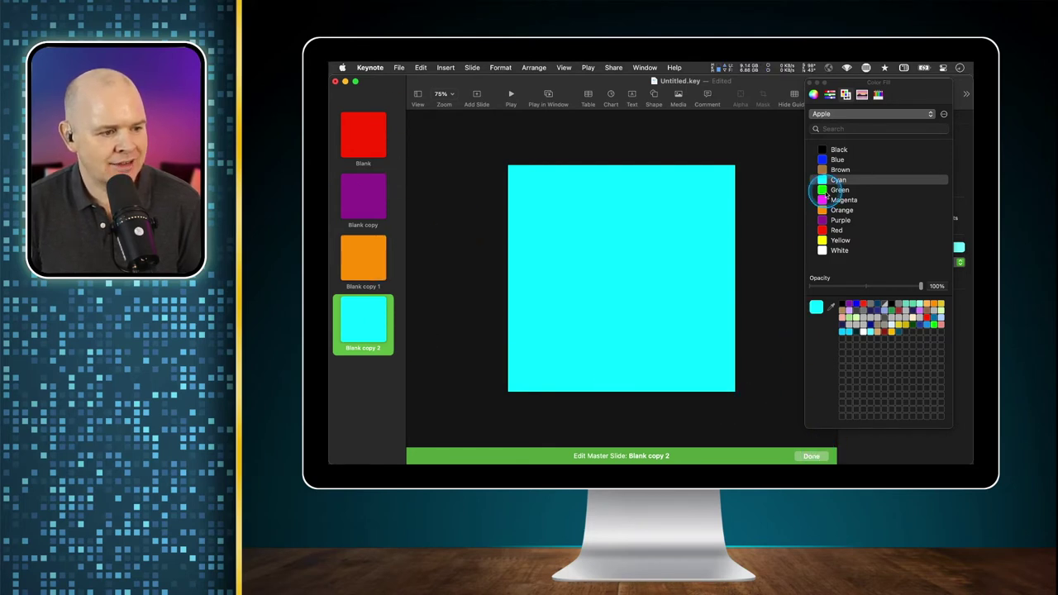
click(744, 206)
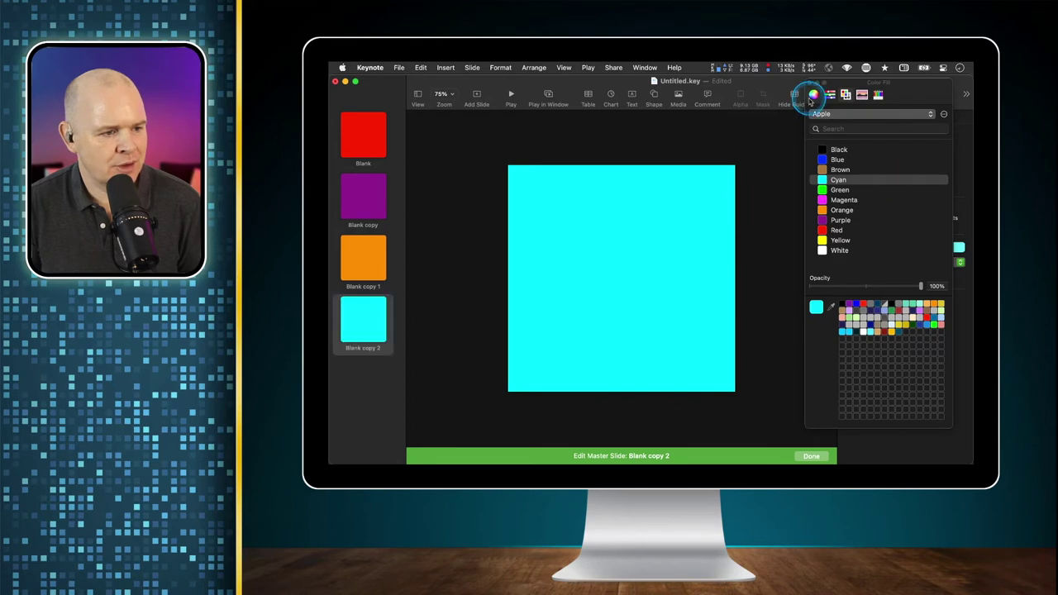
click(872, 278)
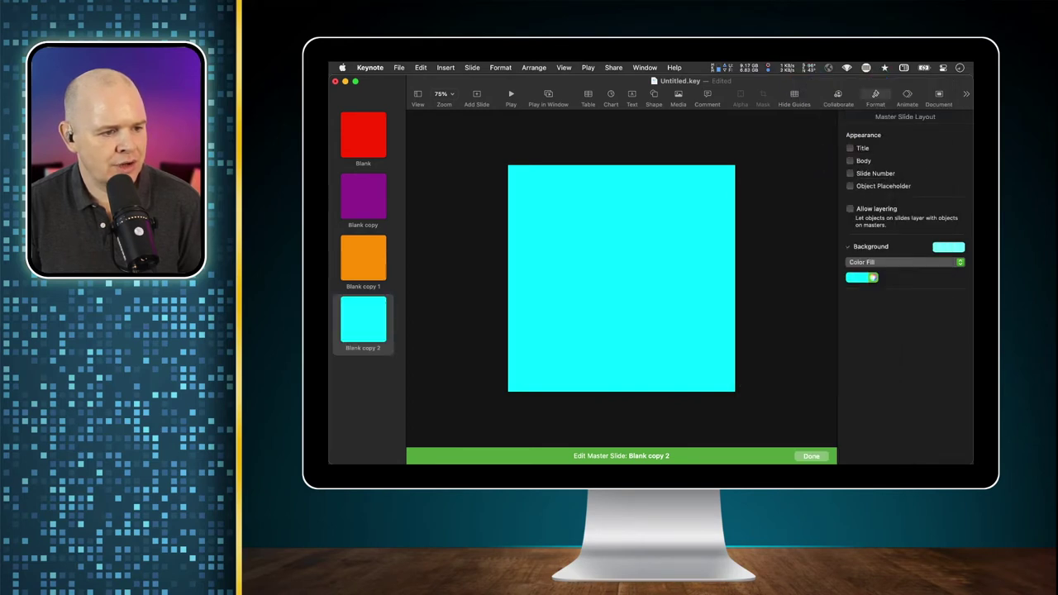
Change the cyan master slide's background to a Gradient Fill and on to an Advanced Gradient Fill.
click(868, 262)
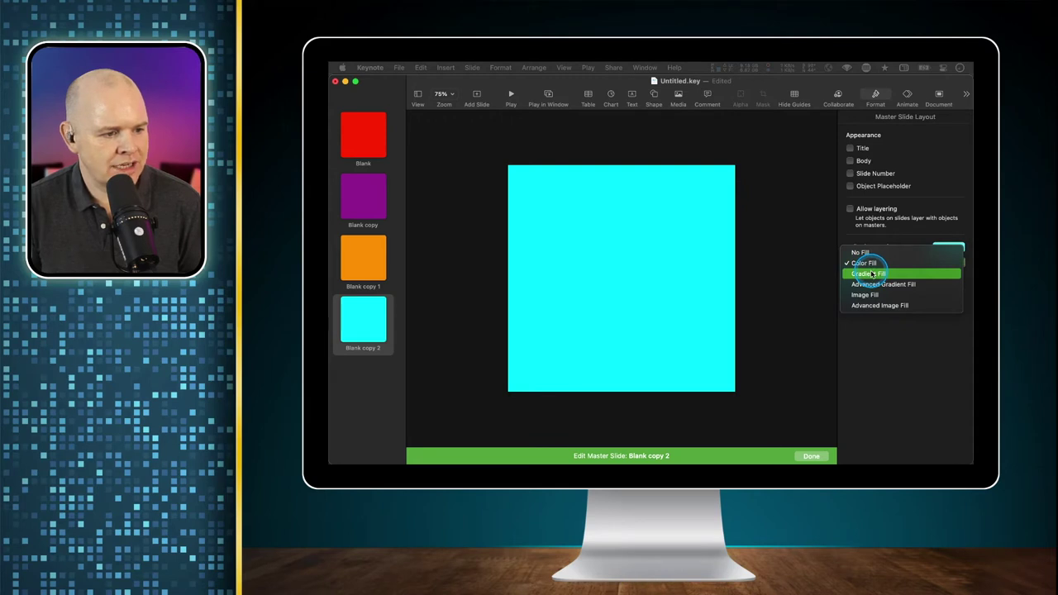
click(872, 274)
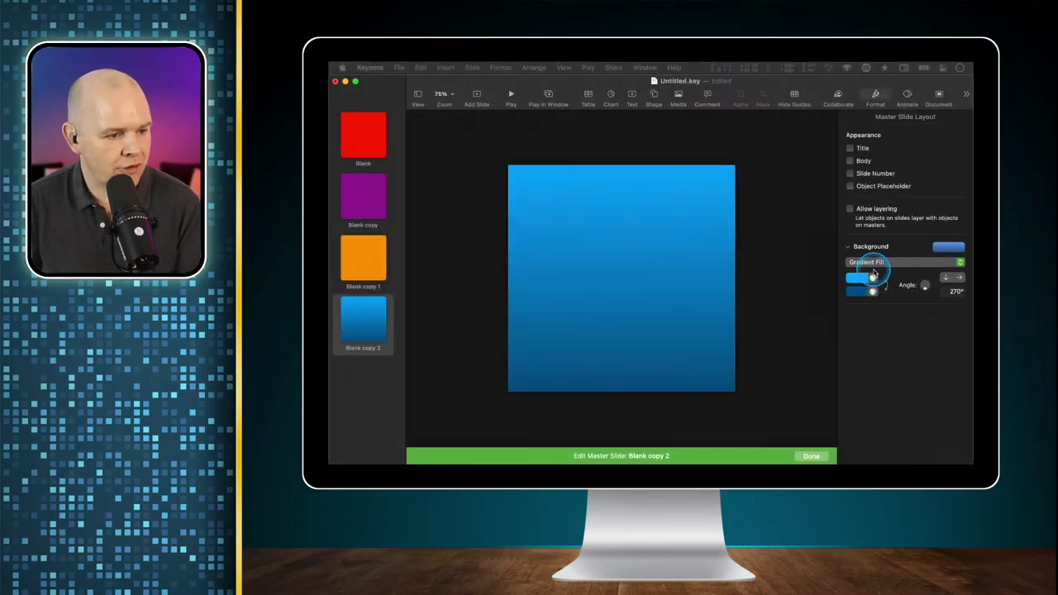
click(866, 265)
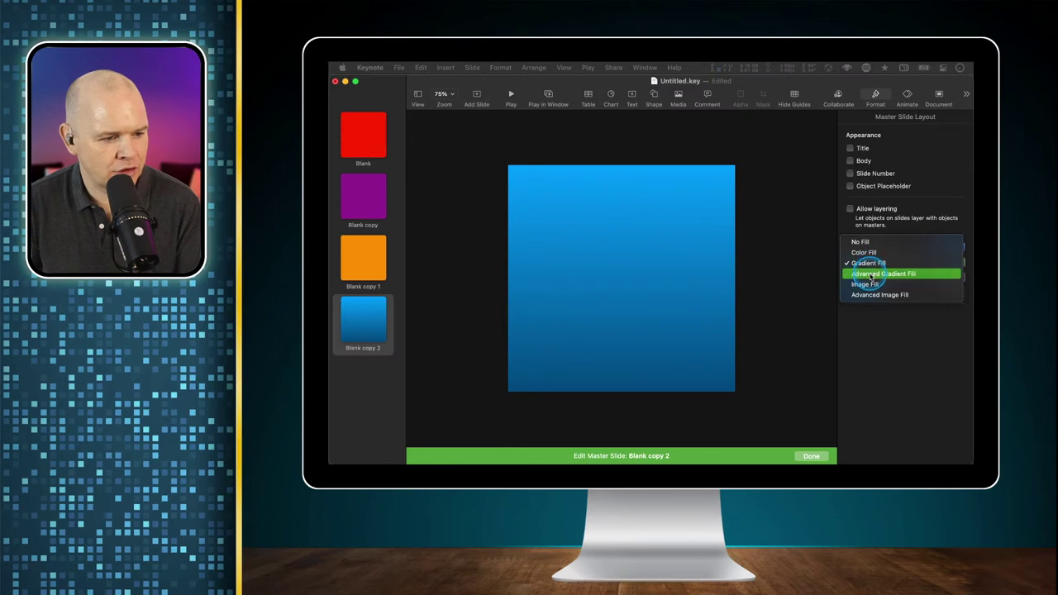
click(865, 274)
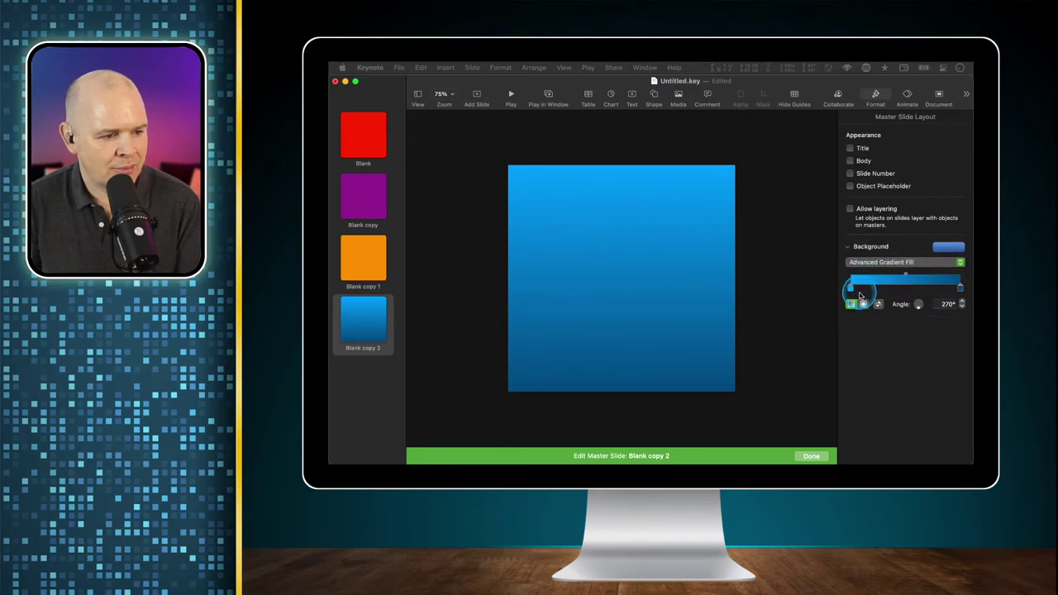
Add a color stop between the two ends of the background gradient and color it Red from the Apple palette.
click(852, 288)
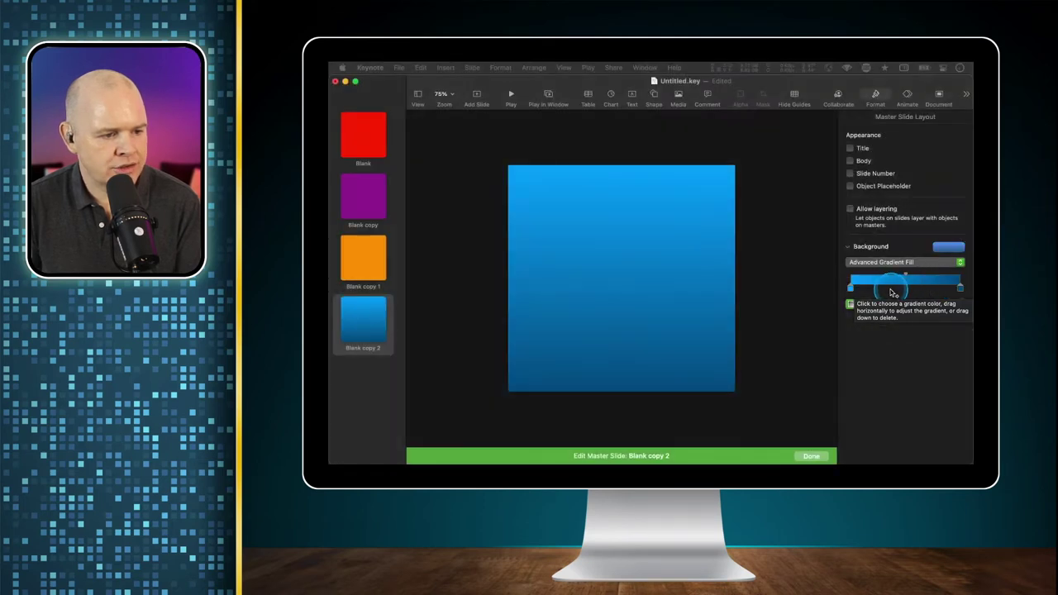
click(891, 290)
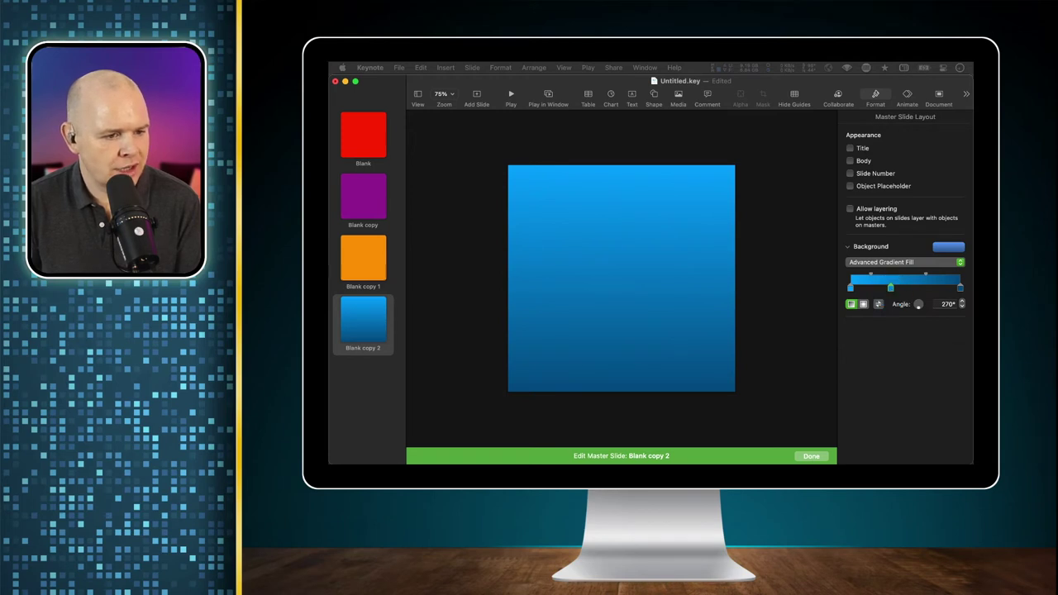
double_click(890, 287)
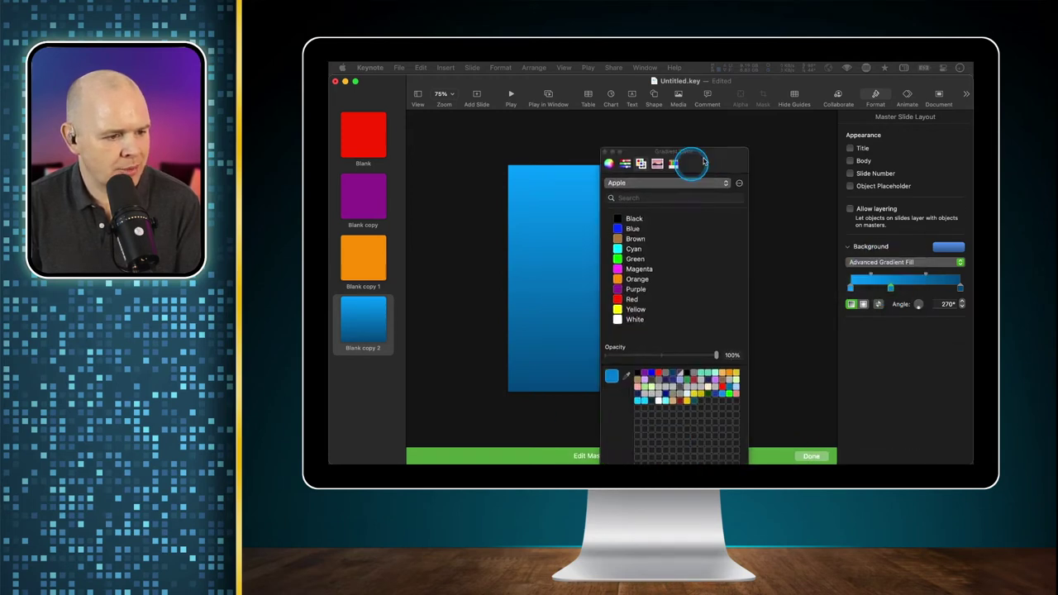
click(656, 283)
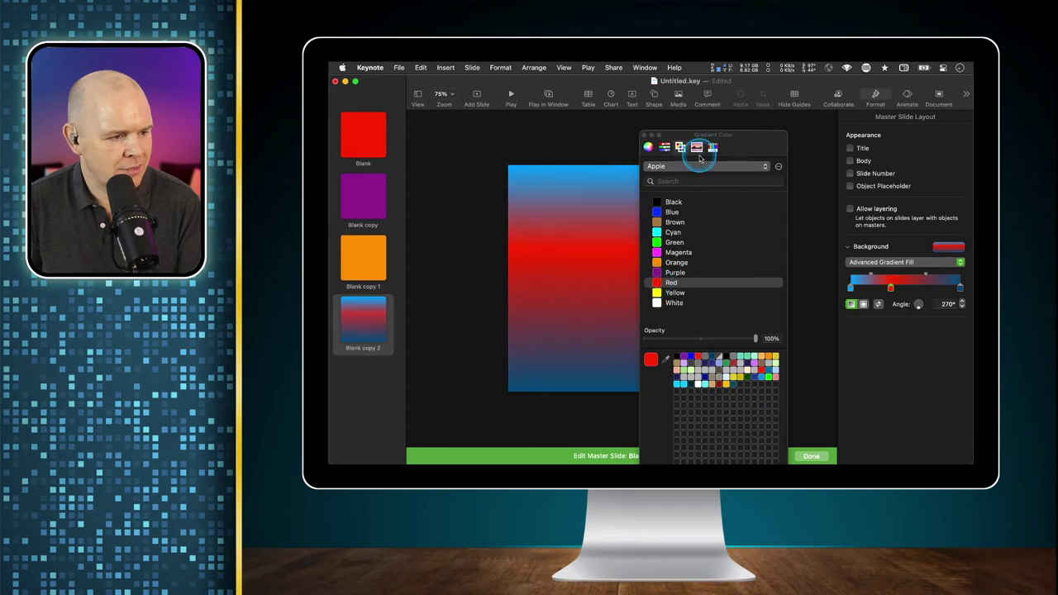
click(644, 134)
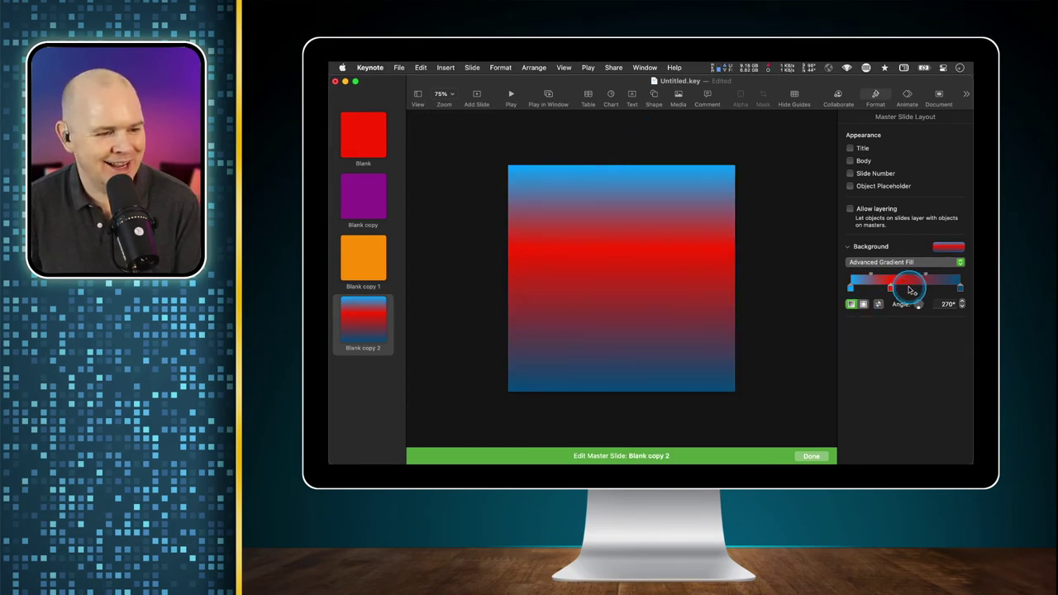
Rotate the master slide's background gradient to an angle of 214.3°, keeping the Advanced Gradient Fill type.
drag(917, 305, 908, 284)
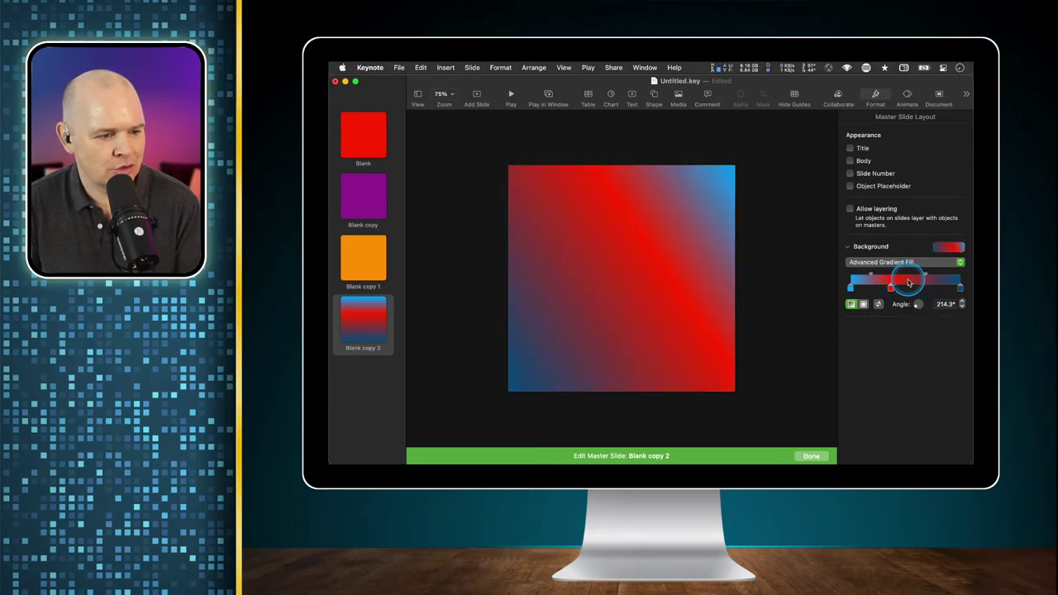
click(878, 263)
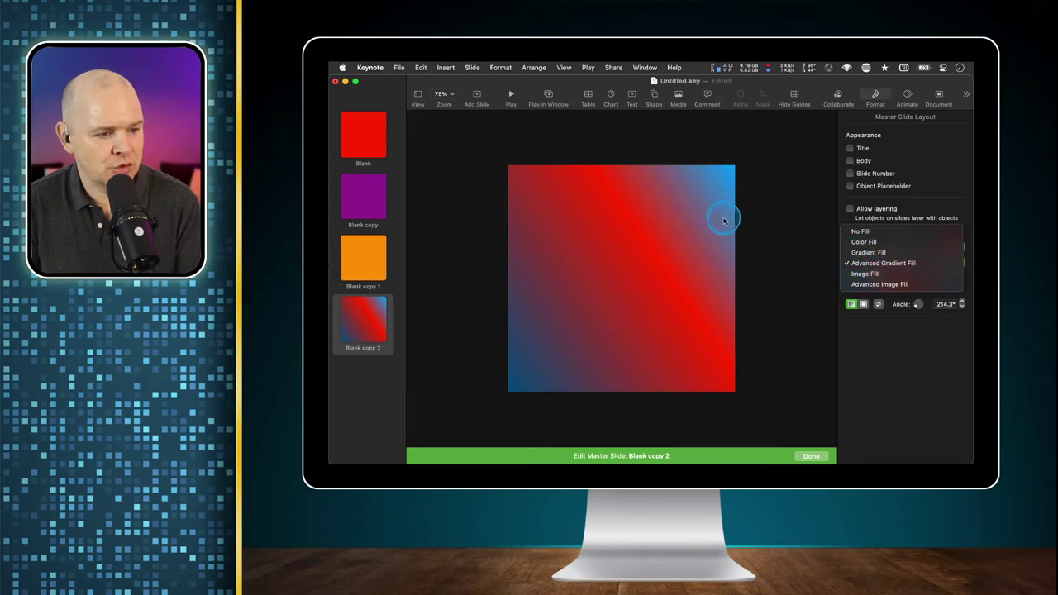
click(775, 284)
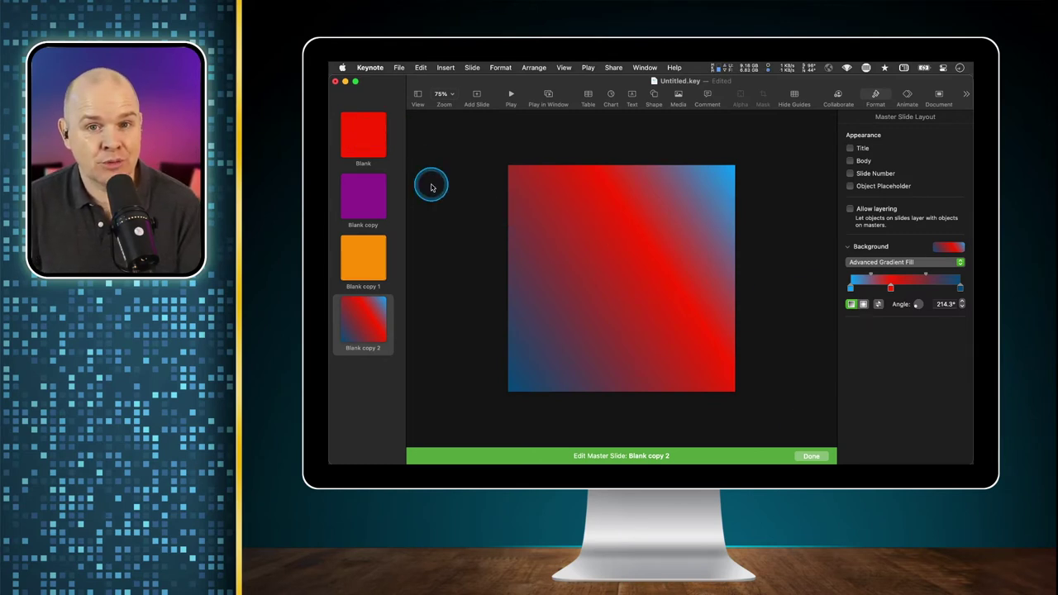
Finish editing the master slides and add a second slide based on the purple Blank copy master.
click(813, 456)
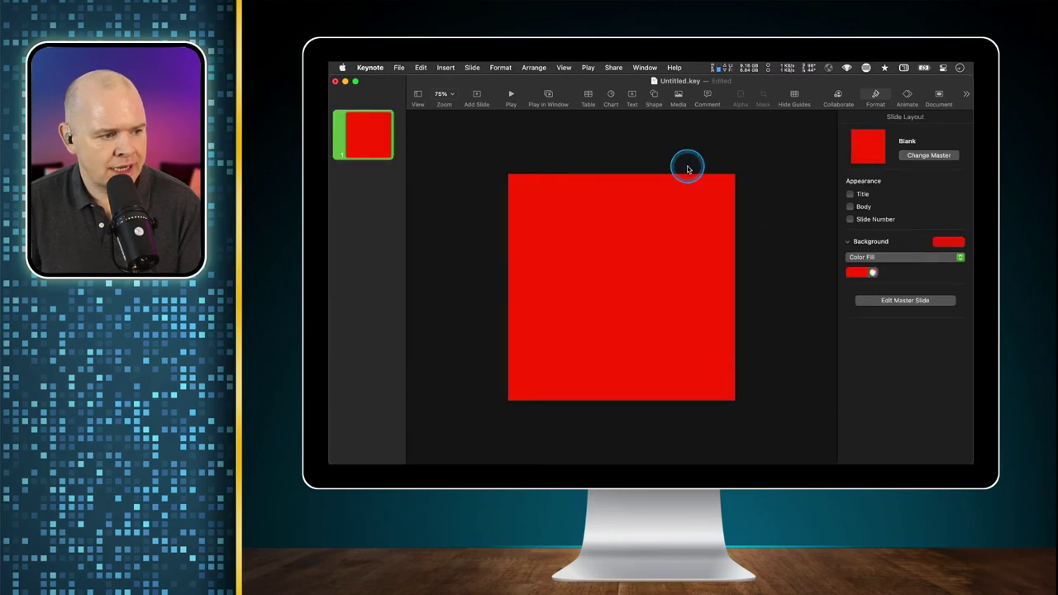
drag(379, 142, 362, 162)
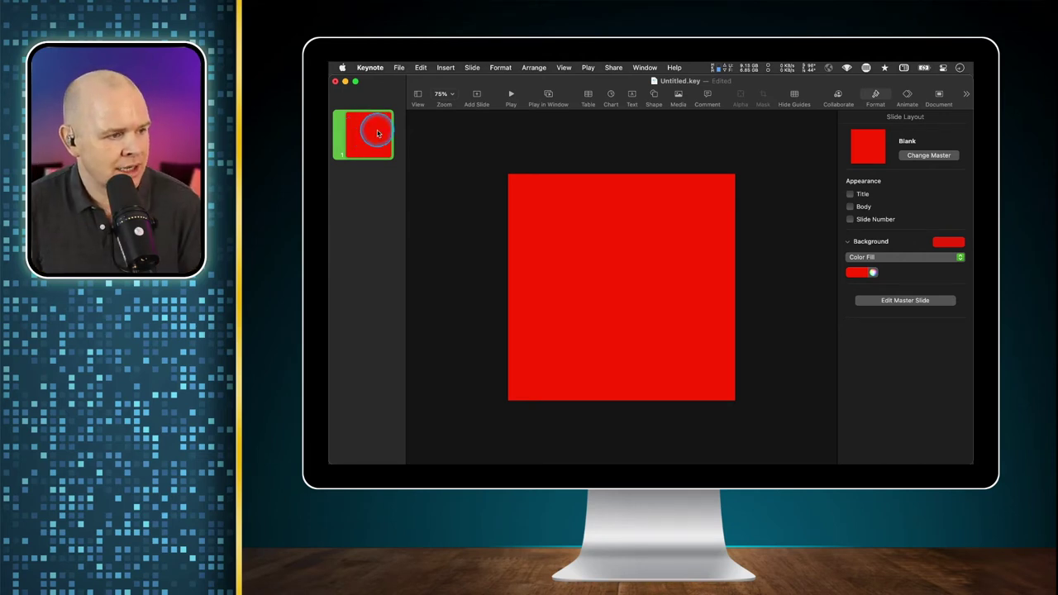
mouse_move(376, 133)
mouse_down()
mouse_move(366, 107)
mouse_move(375, 147)
mouse_up()
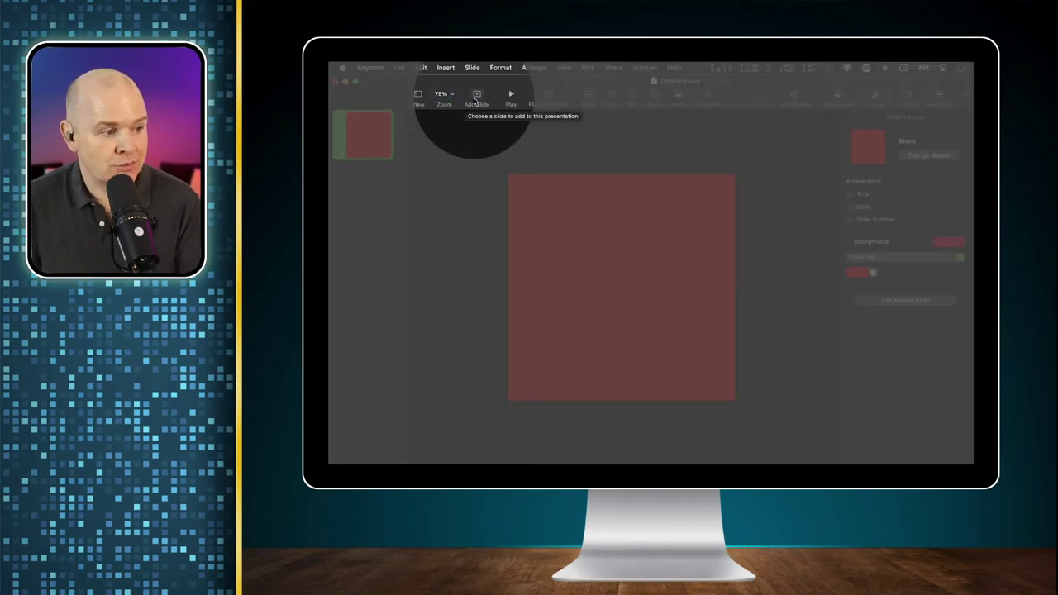
click(476, 98)
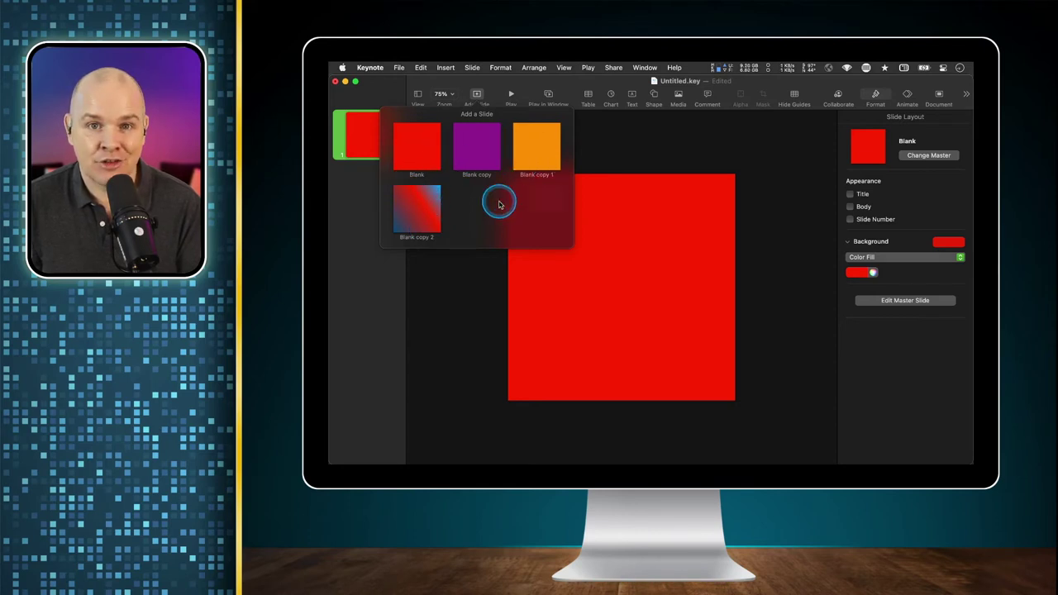
click(472, 158)
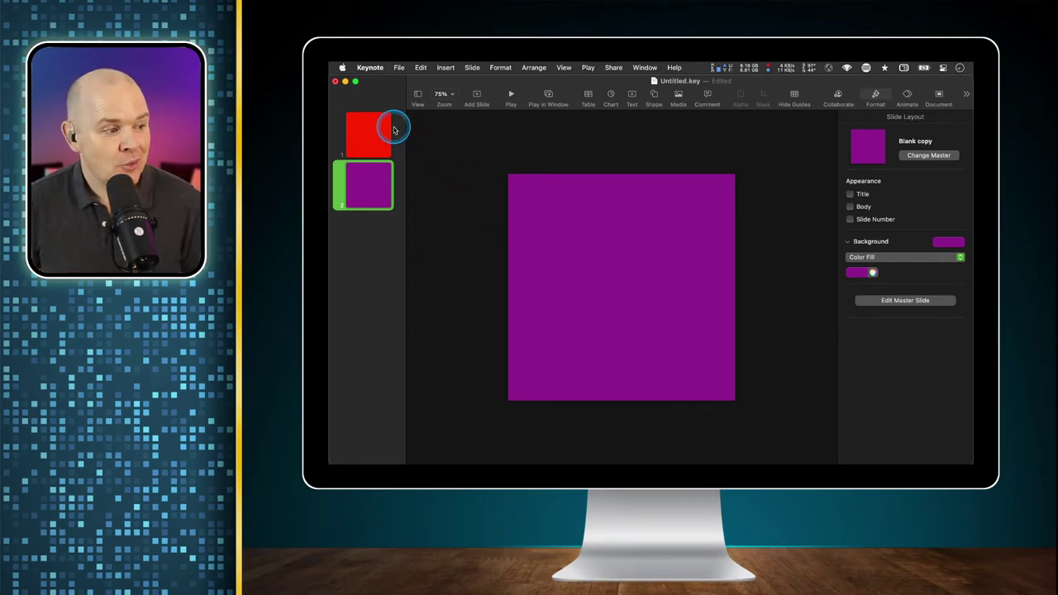
Insert a triangle from the Basic shapes on the red first slide.
click(368, 128)
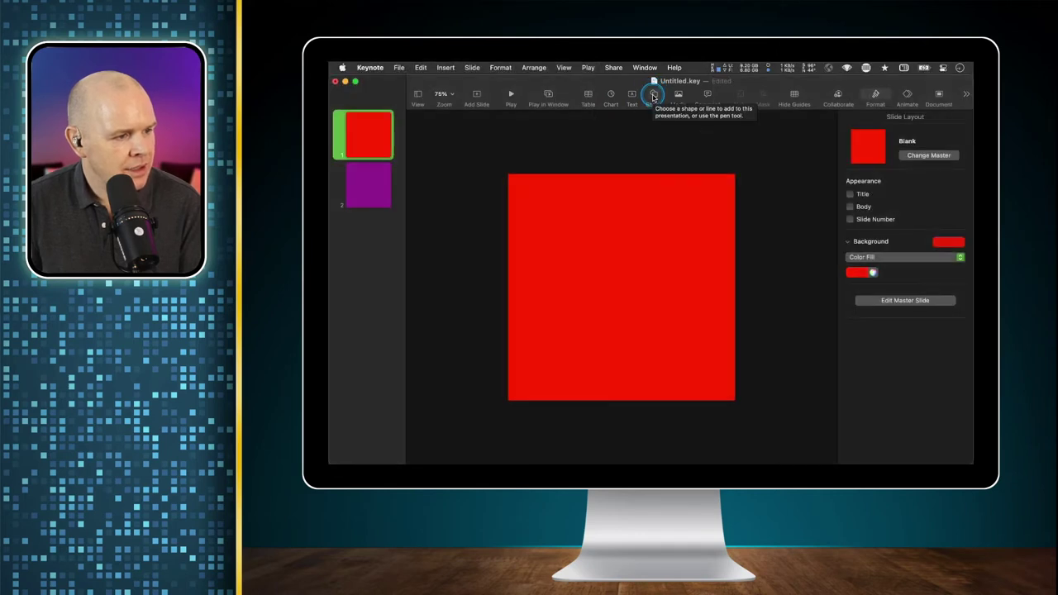
click(653, 96)
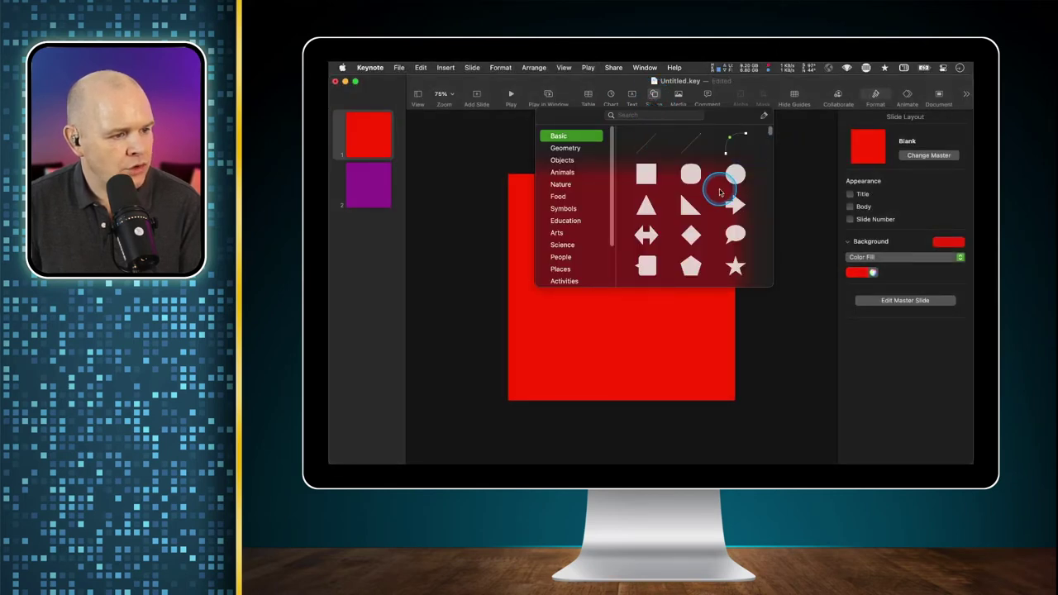
click(646, 205)
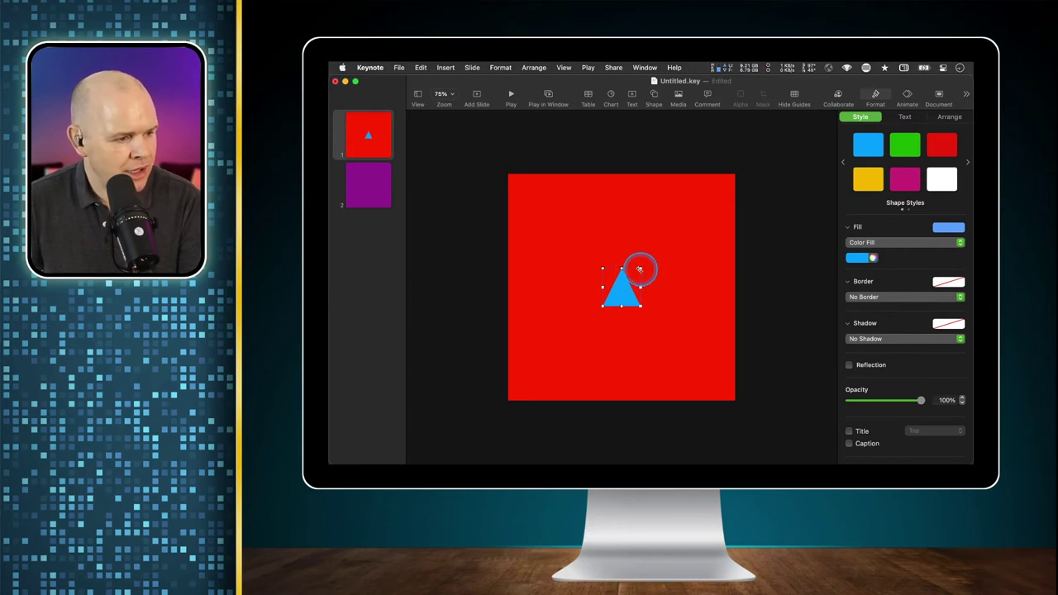
Enlarge the blue triangle to more than twice its size, keeping it near the middle of the red slide.
drag(639, 269, 607, 307)
click(646, 258)
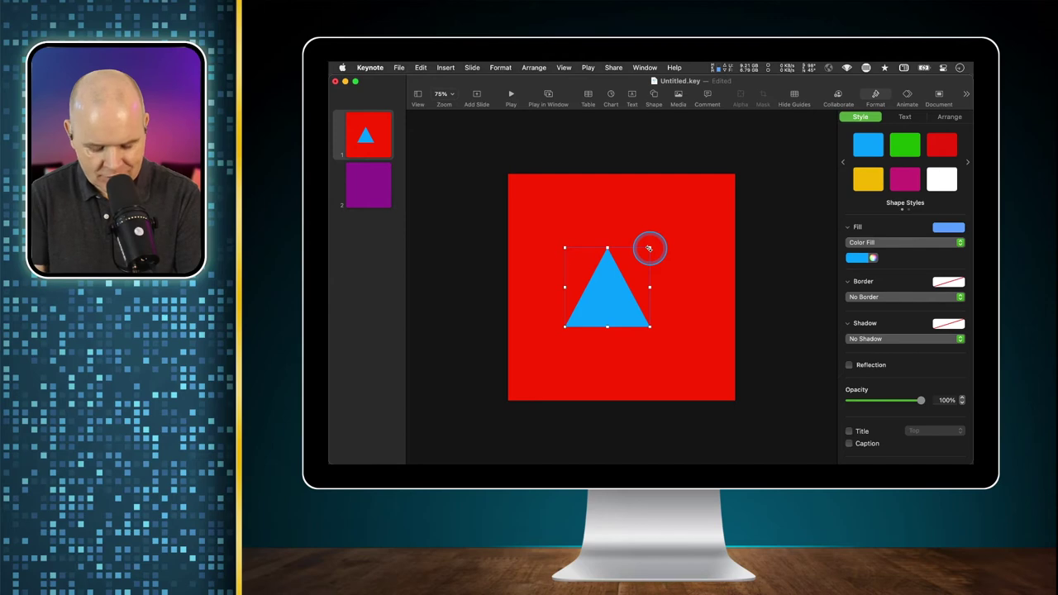
click(649, 248)
click(649, 248)
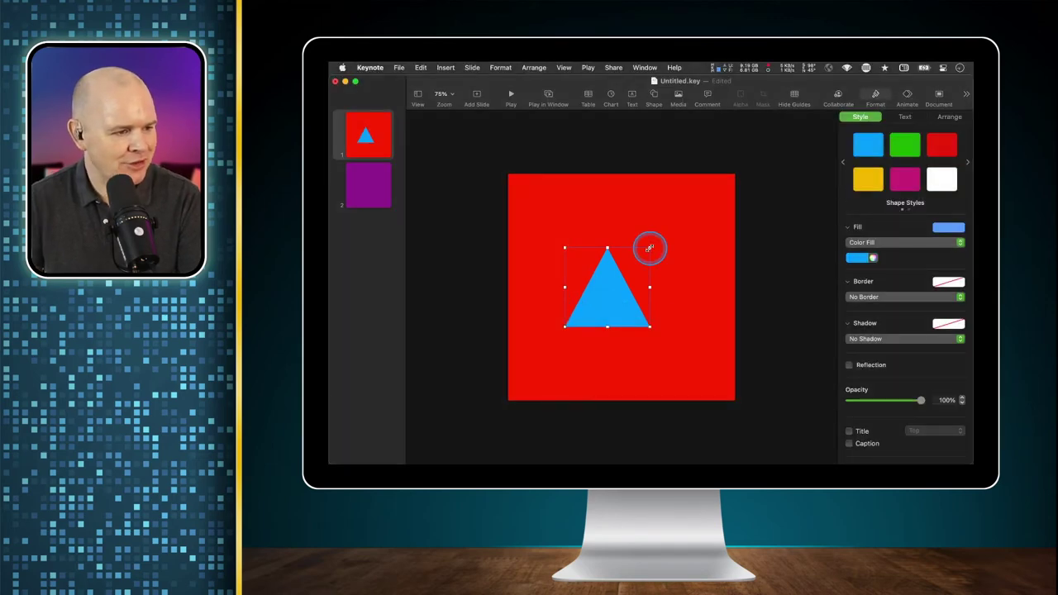
Rotate the blue triangle a quarter turn clockwise to point right, and fill it white near the middle of the red slide.
drag(648, 248, 678, 340)
drag(606, 278, 622, 299)
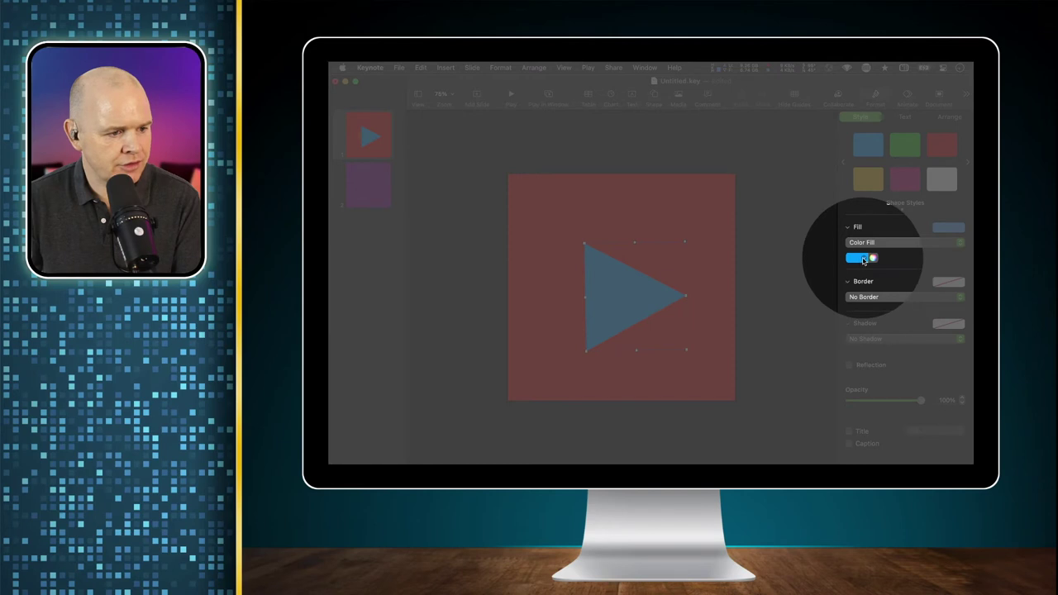
click(861, 259)
click(816, 324)
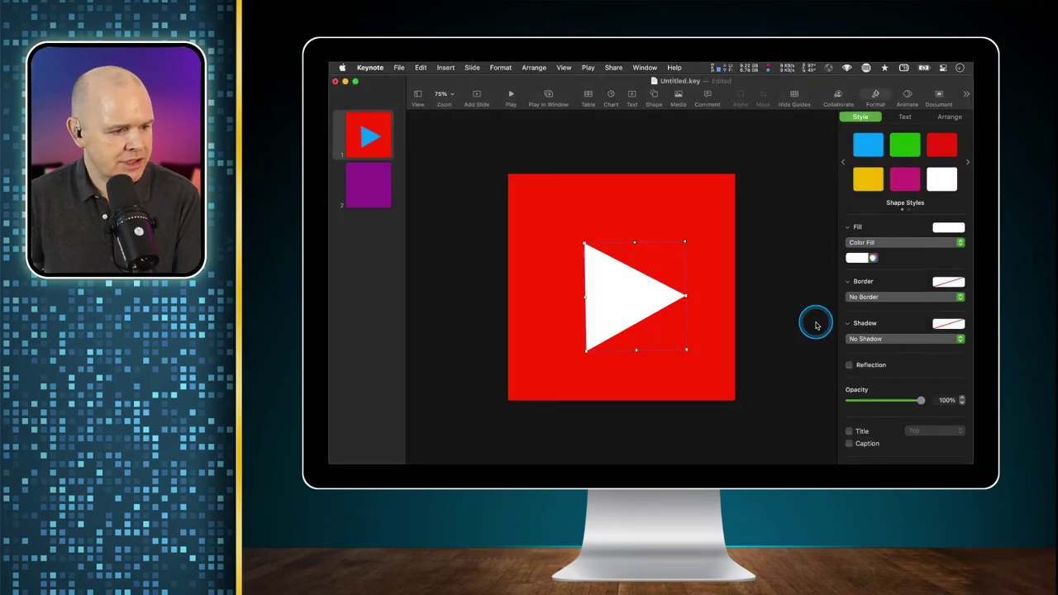
drag(604, 295, 599, 285)
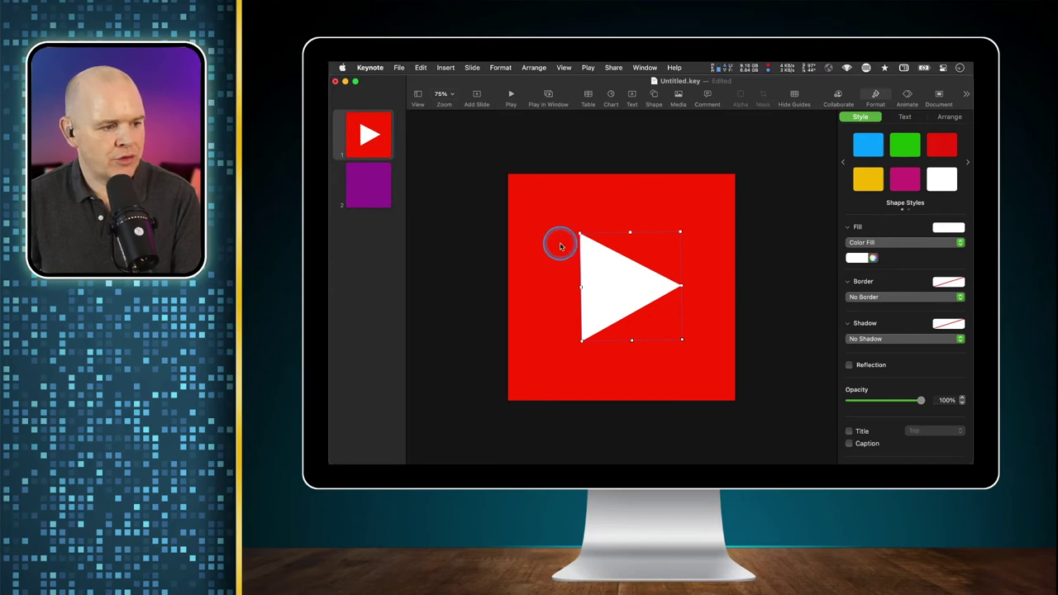
On the purple second slide, search the shape library for "vol" and insert the speaker-shaped Volume icon.
click(373, 179)
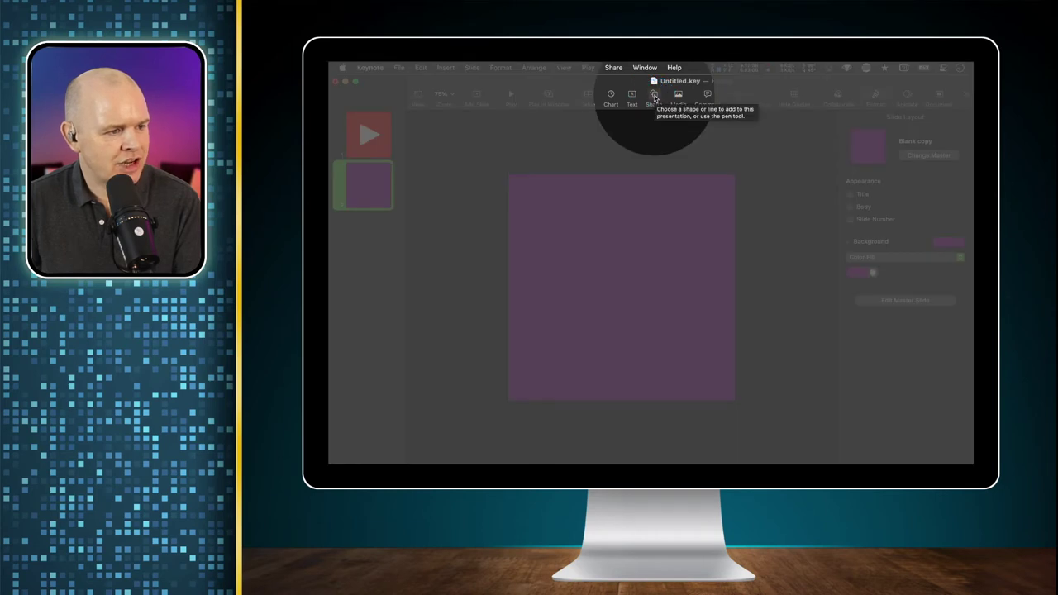
click(654, 97)
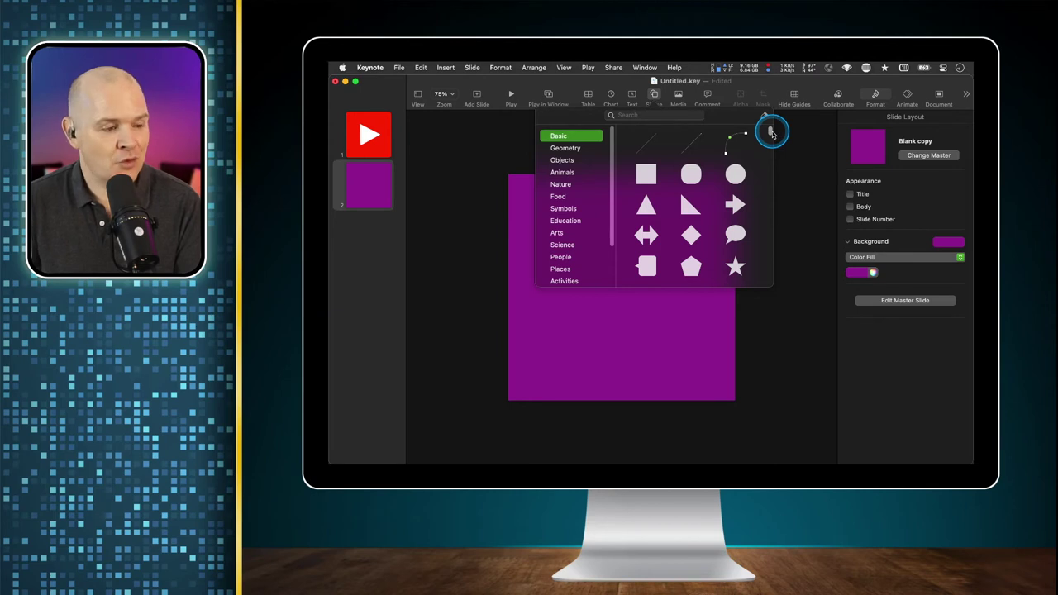
scroll(770, 132, down, 10)
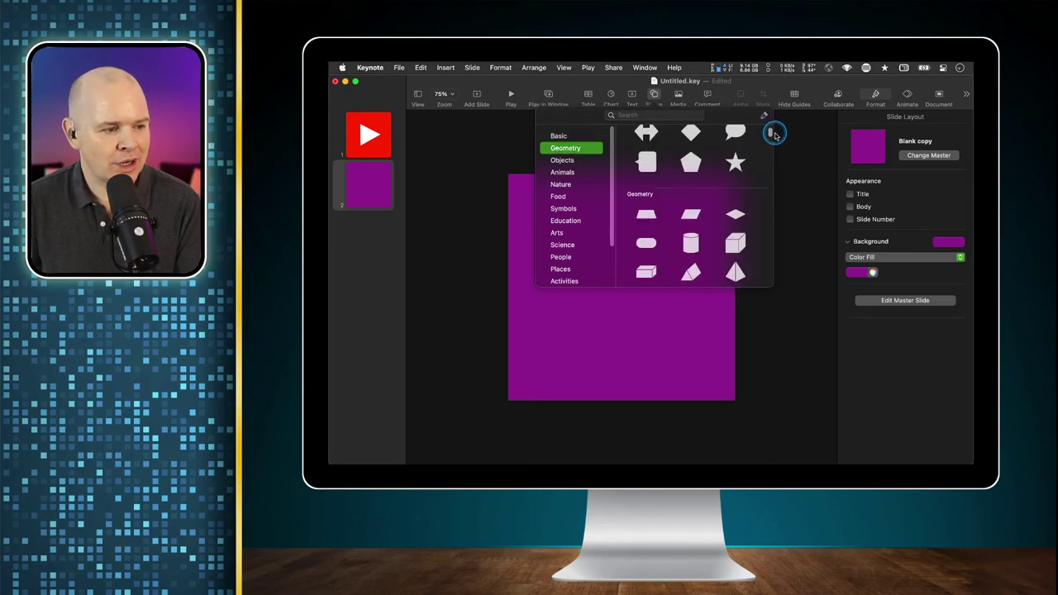
scroll(775, 138, down, 5)
scroll(775, 139, down, 10)
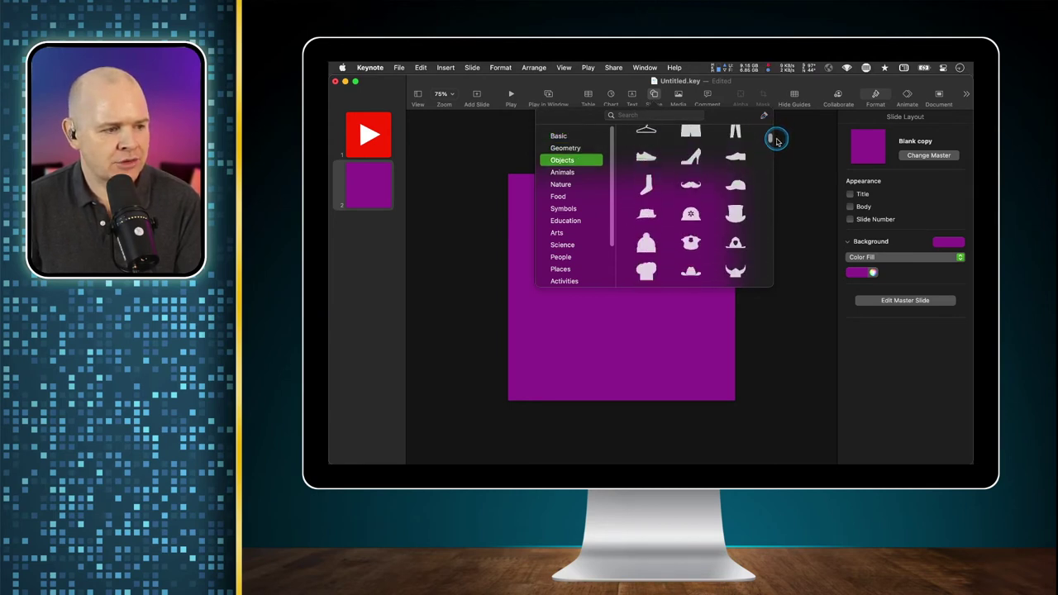
drag(778, 145, 782, 153)
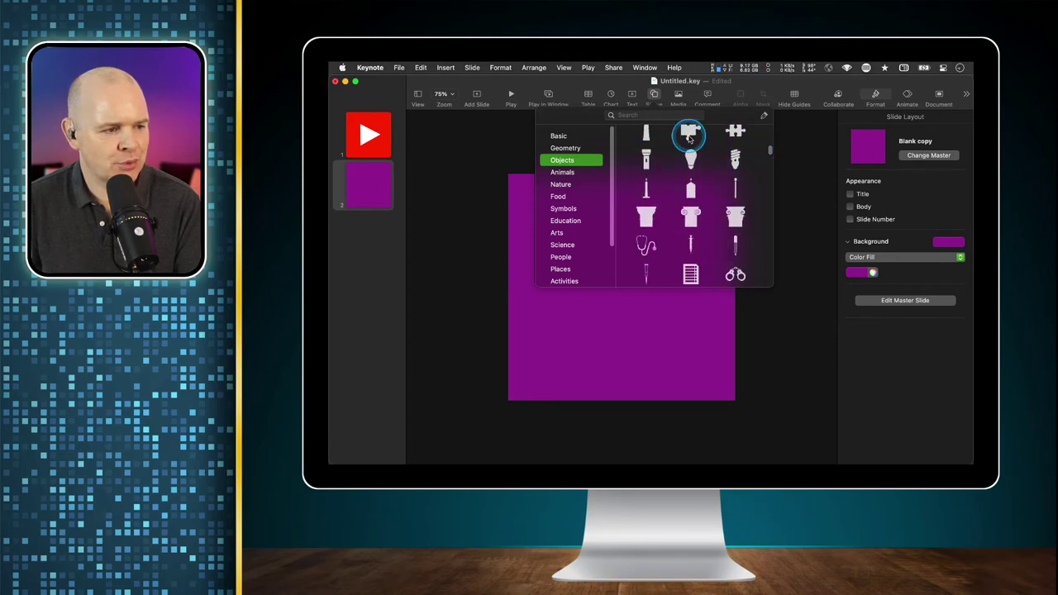
click(656, 114)
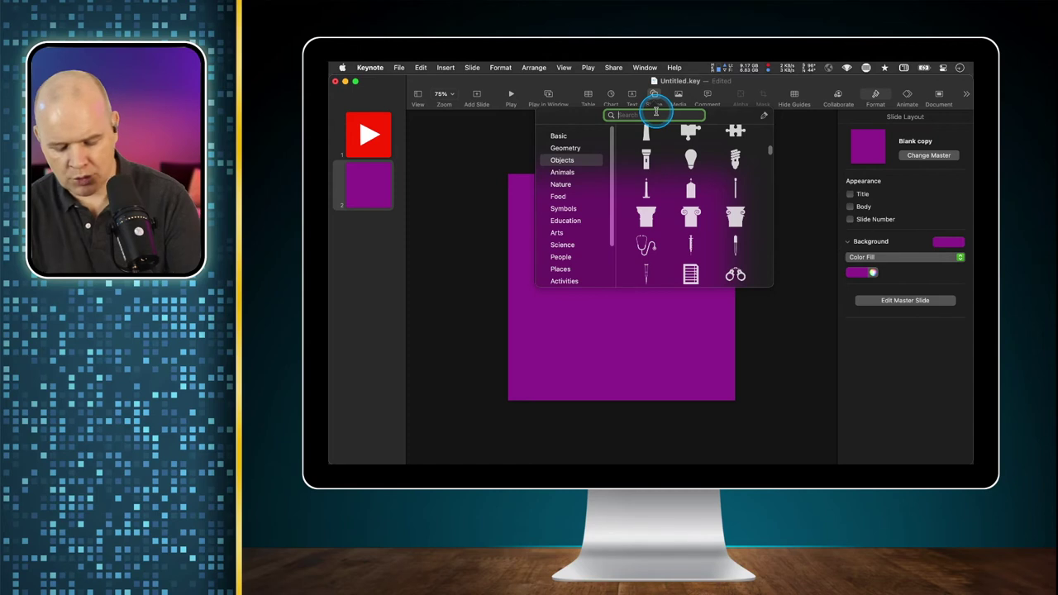
text(vol)
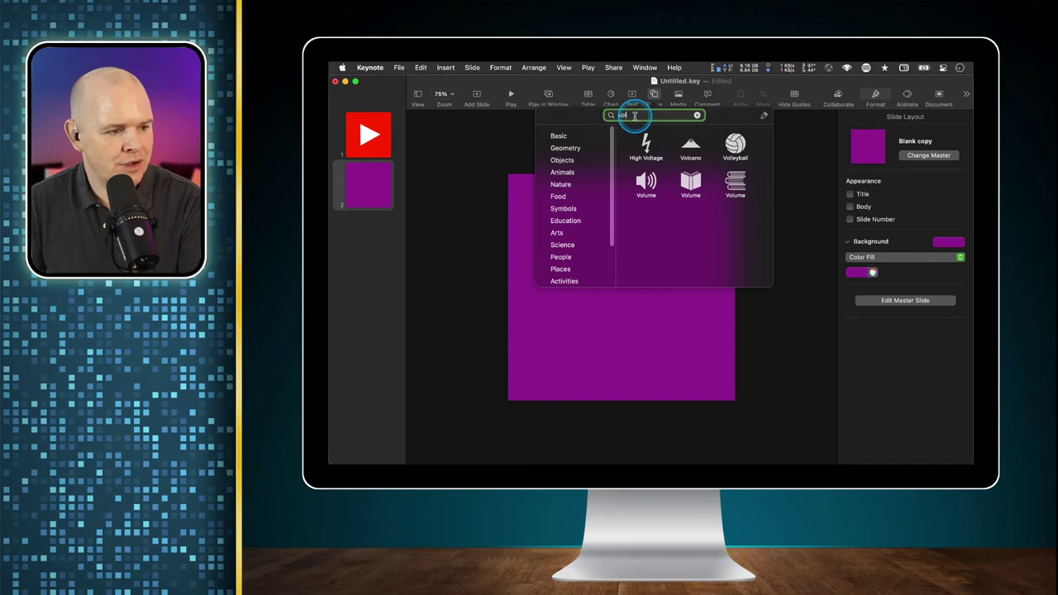
click(646, 184)
Enlarge the speaker shape to over half the slide's width and place it in the middle of the purple slide.
drag(637, 278, 616, 289)
drag(683, 234, 676, 216)
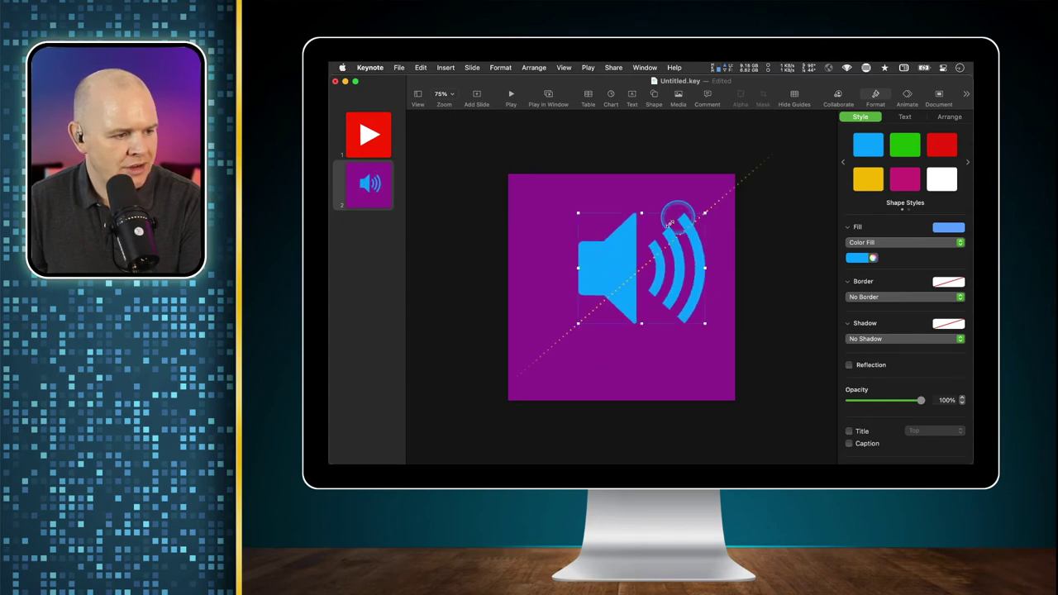
drag(619, 273, 604, 292)
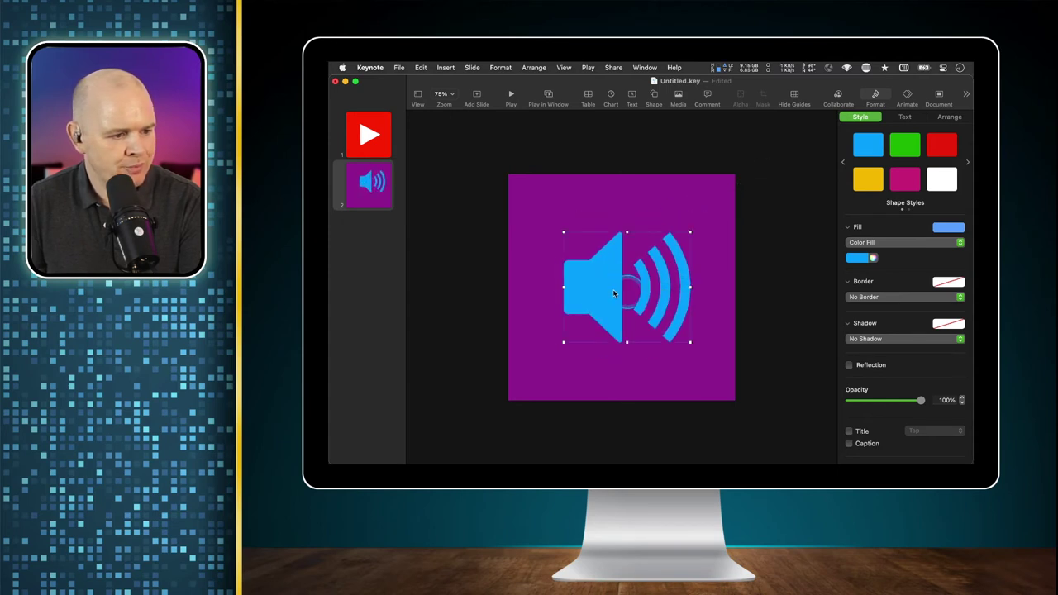
Fill the speaker shape with White from the Apple color palette.
click(872, 258)
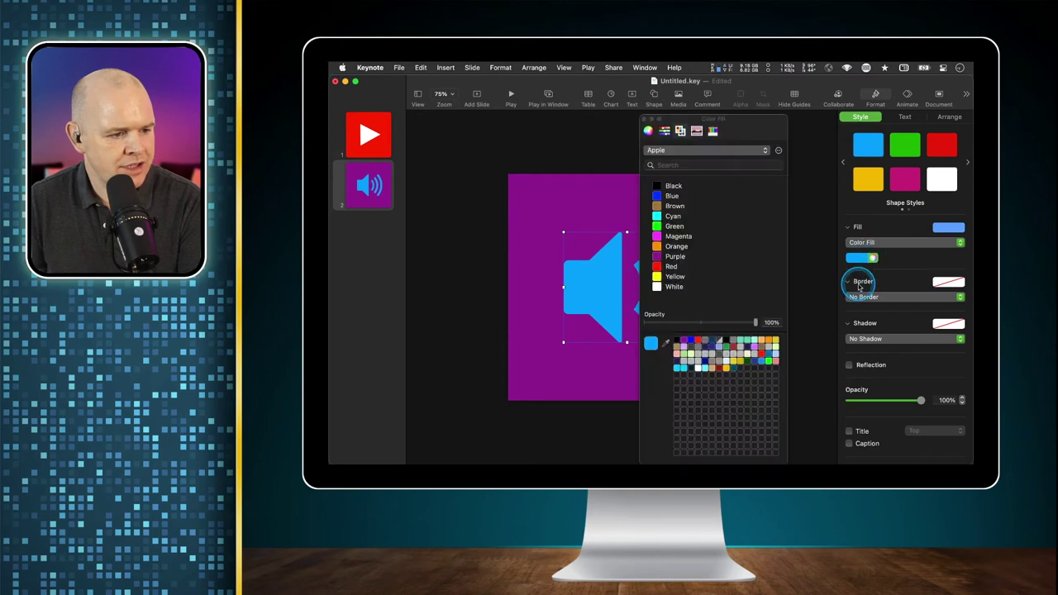
click(657, 289)
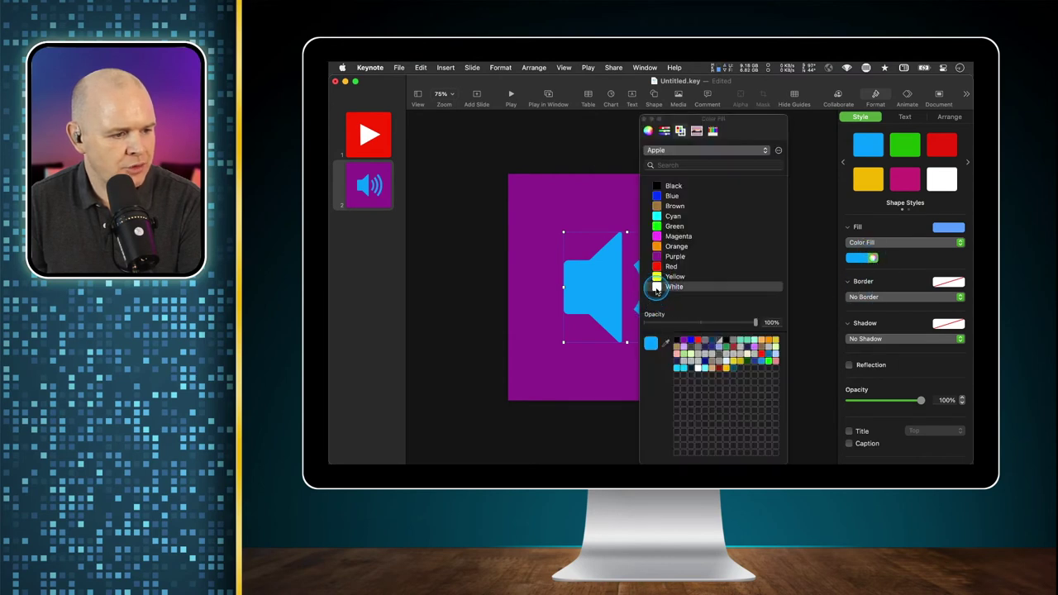
click(646, 120)
Try Gradient Fill and No Fill on the speaker shape, and return it to Color Fill.
click(866, 242)
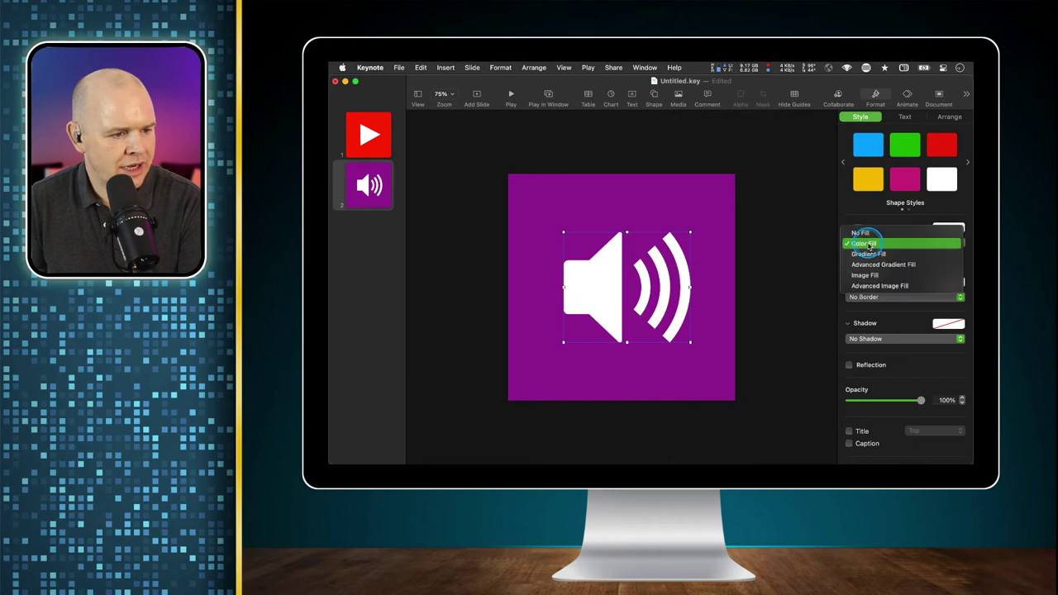
click(868, 254)
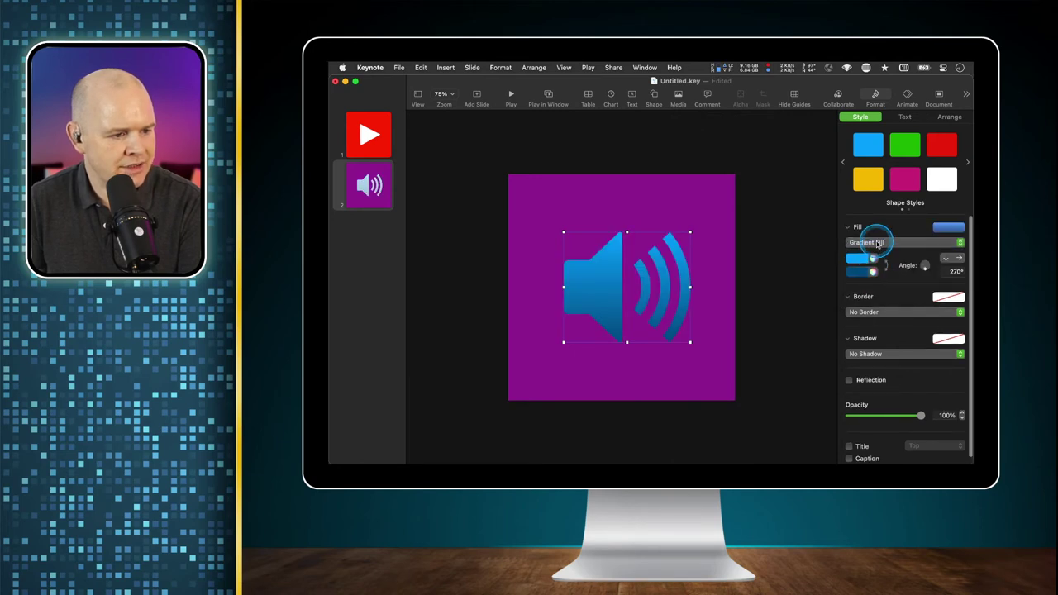
click(874, 241)
click(862, 222)
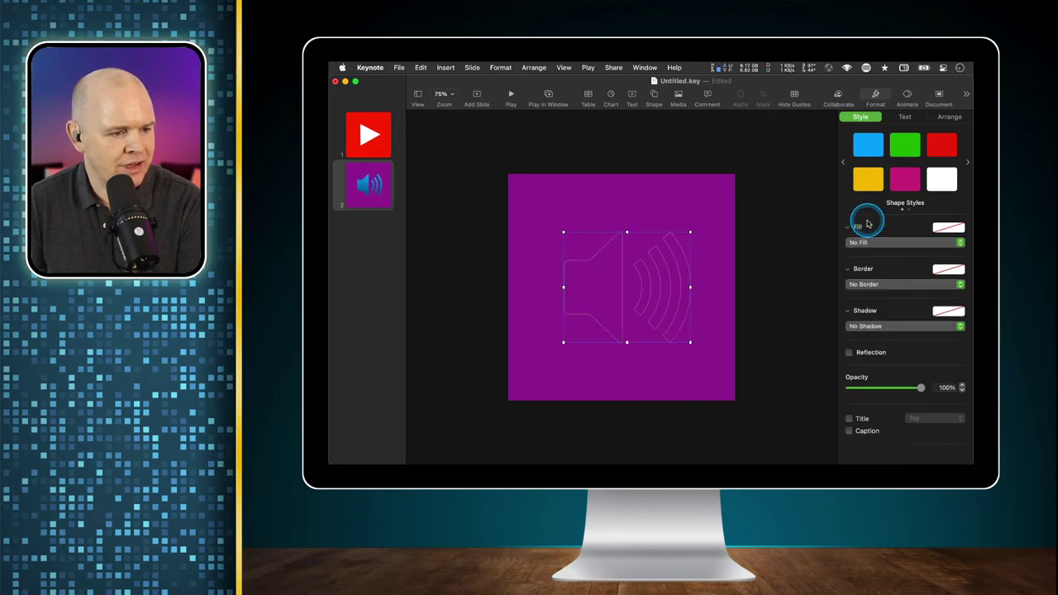
click(876, 243)
click(878, 244)
click(873, 243)
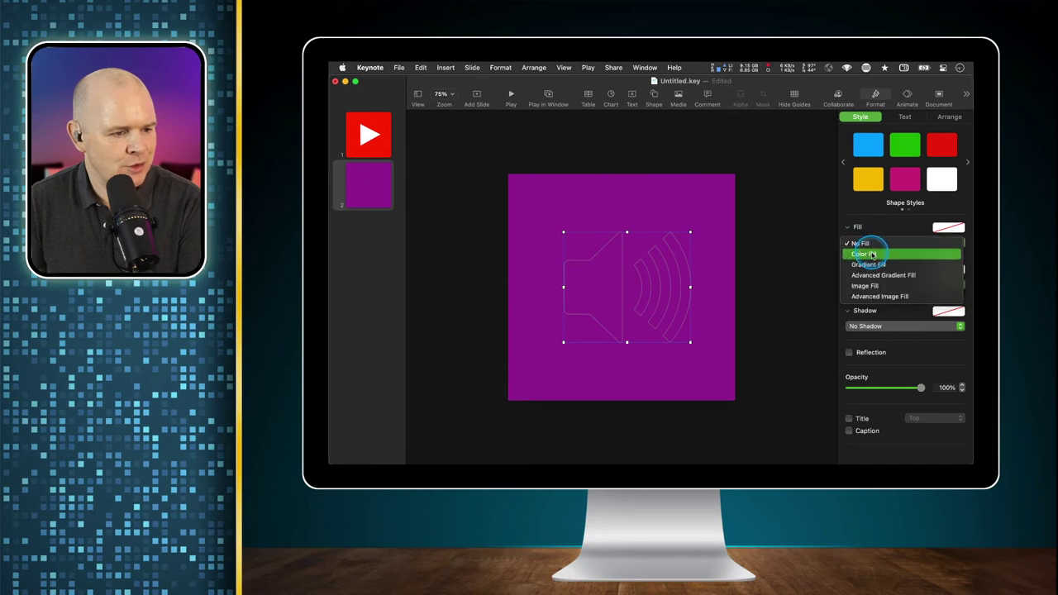
click(871, 254)
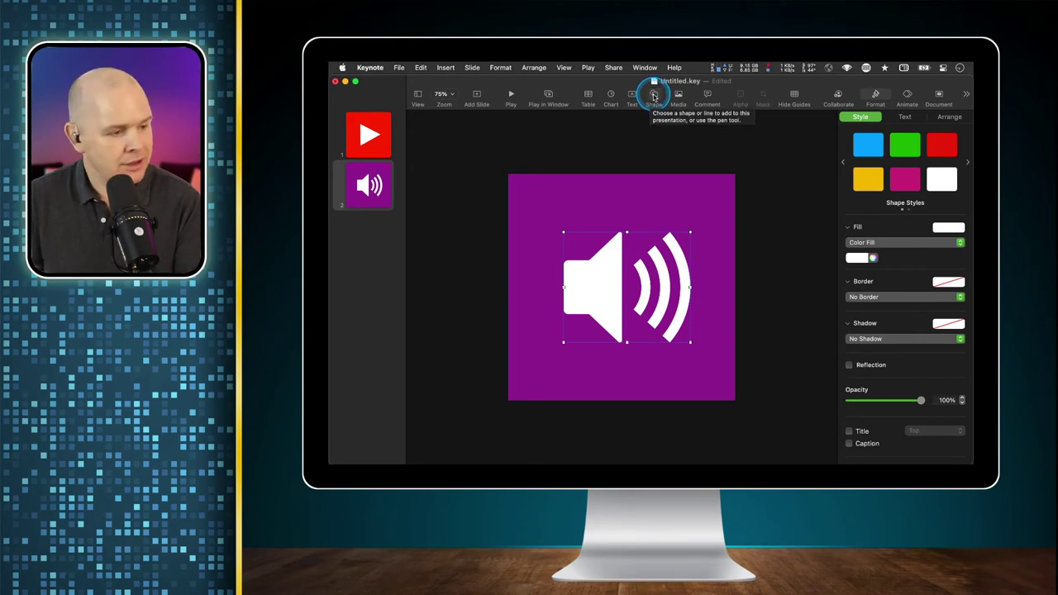
Clear the "vol" shape search and insert a straight line from the Basic shapes on the purple slide.
click(655, 99)
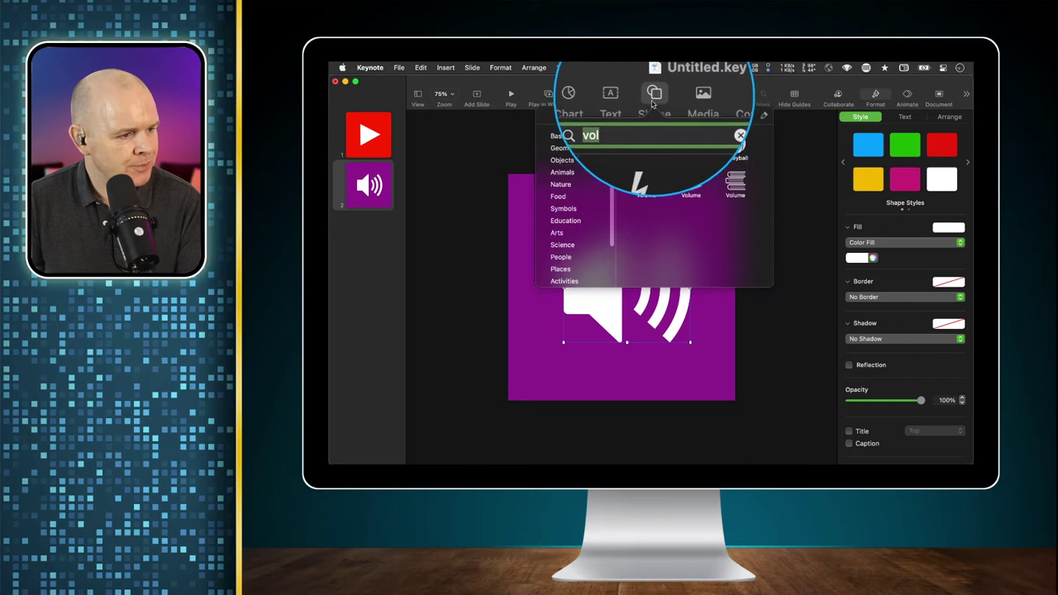
text(vol)
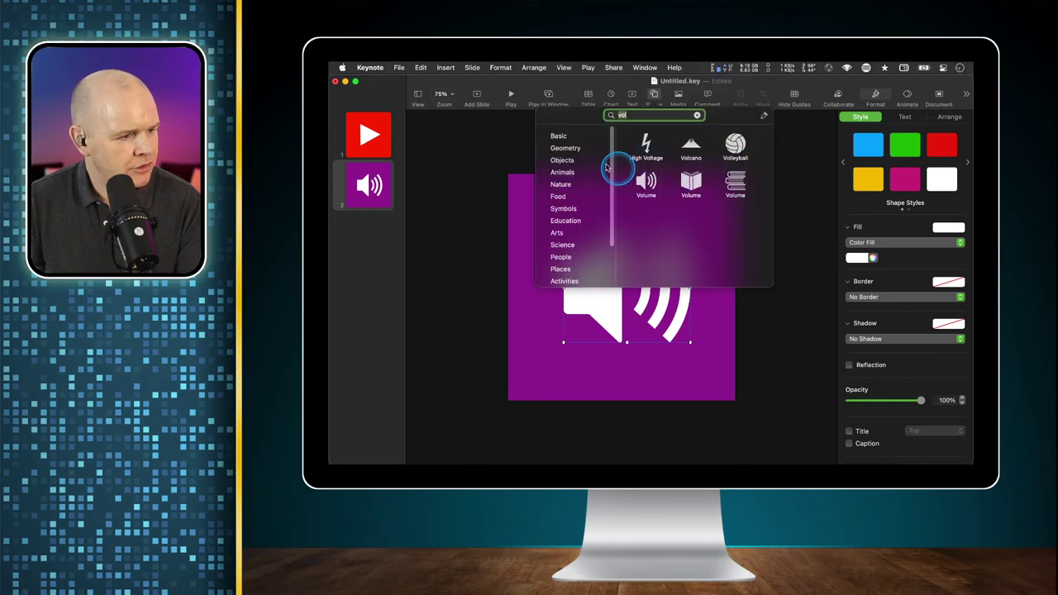
click(697, 114)
scroll(689, 160, up, 5)
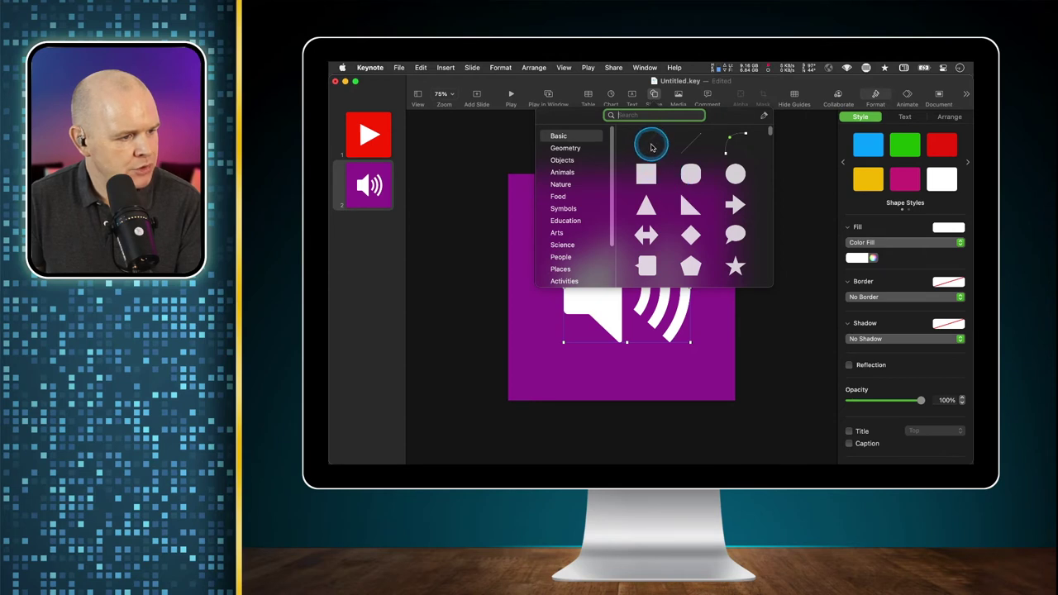
click(652, 147)
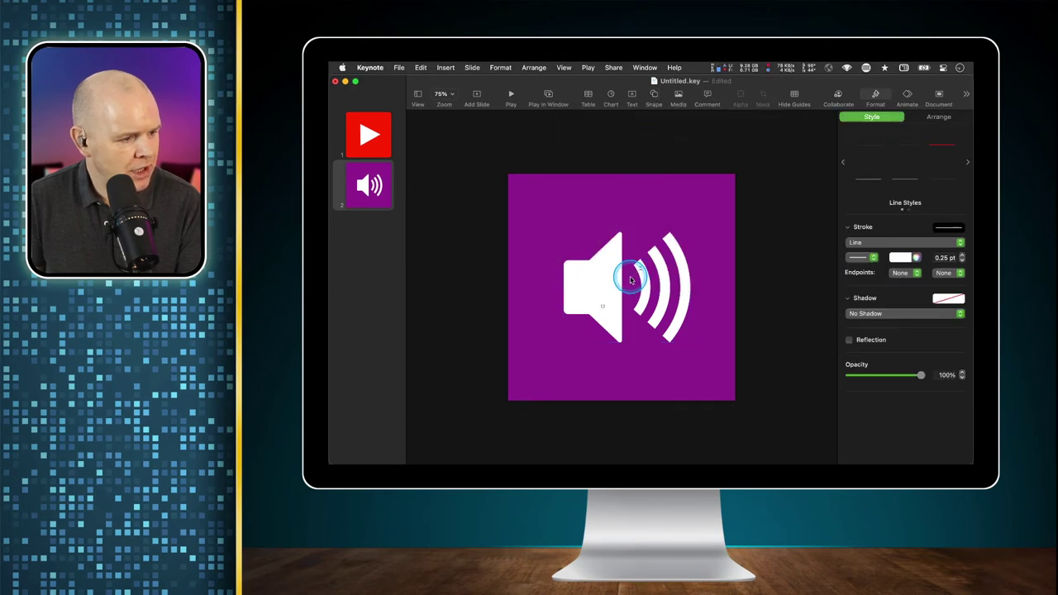
Move the speaker to the purple slide's lower-left area and set the straight line's stroke width to 27 pt.
drag(687, 210, 647, 281)
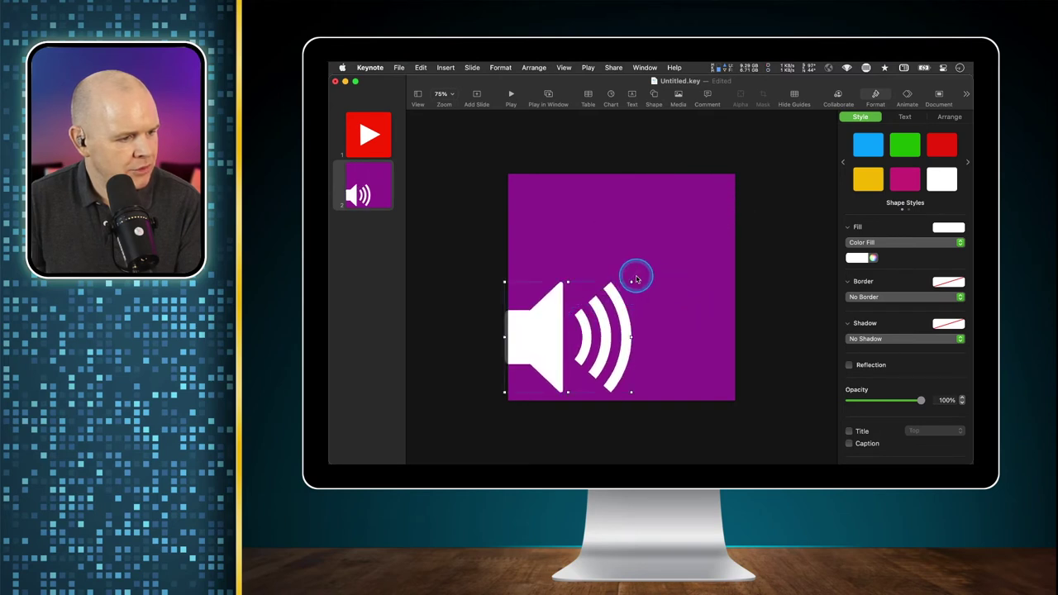
click(637, 275)
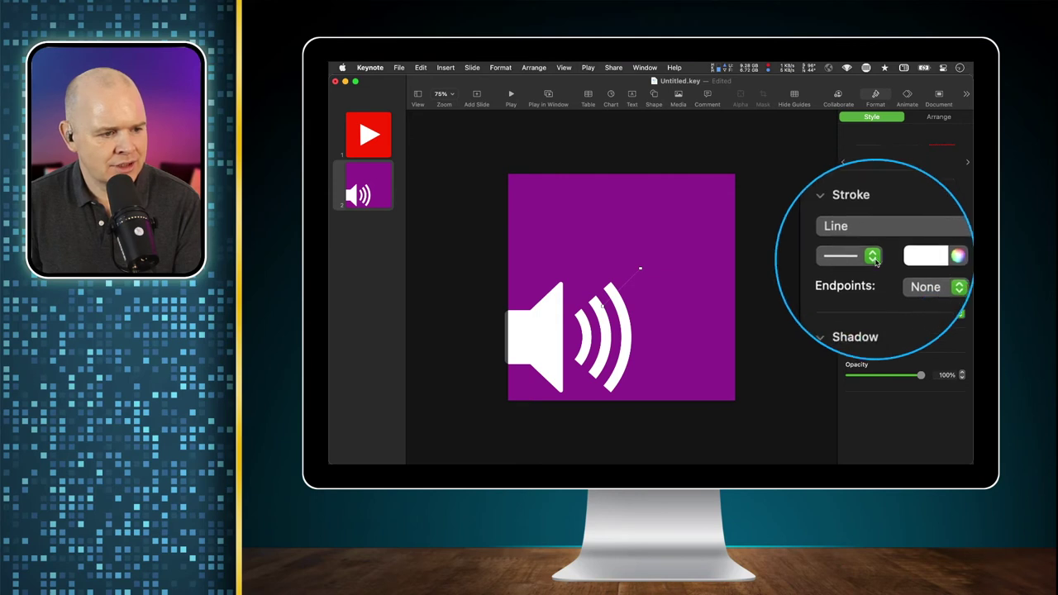
click(962, 256)
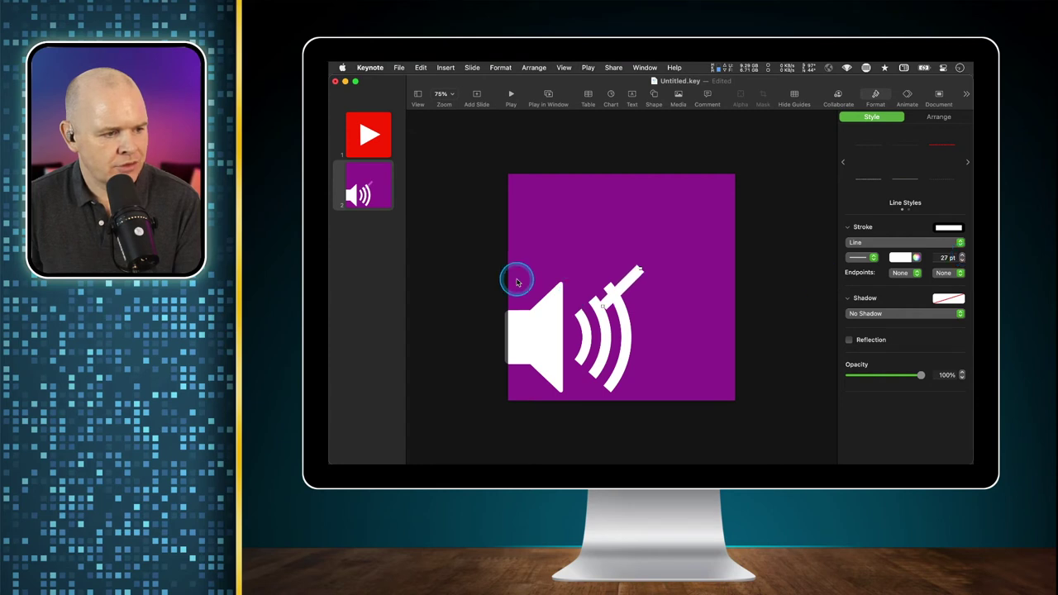
Stretch the thick line diagonally from lower left to upper right across the purple slide, with the speaker back near the middle.
drag(642, 267, 700, 199)
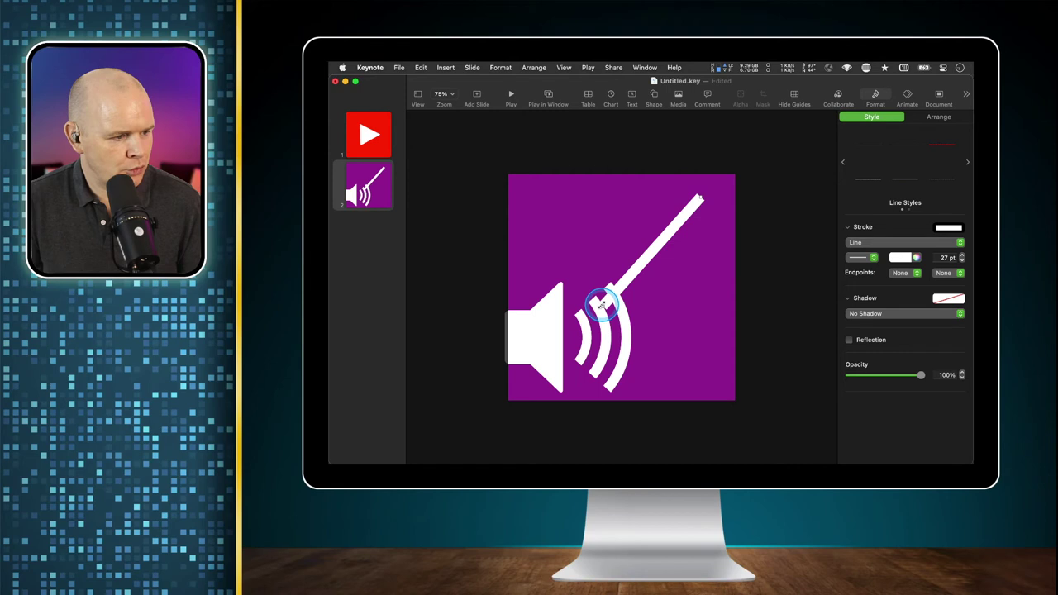
drag(600, 304, 623, 250)
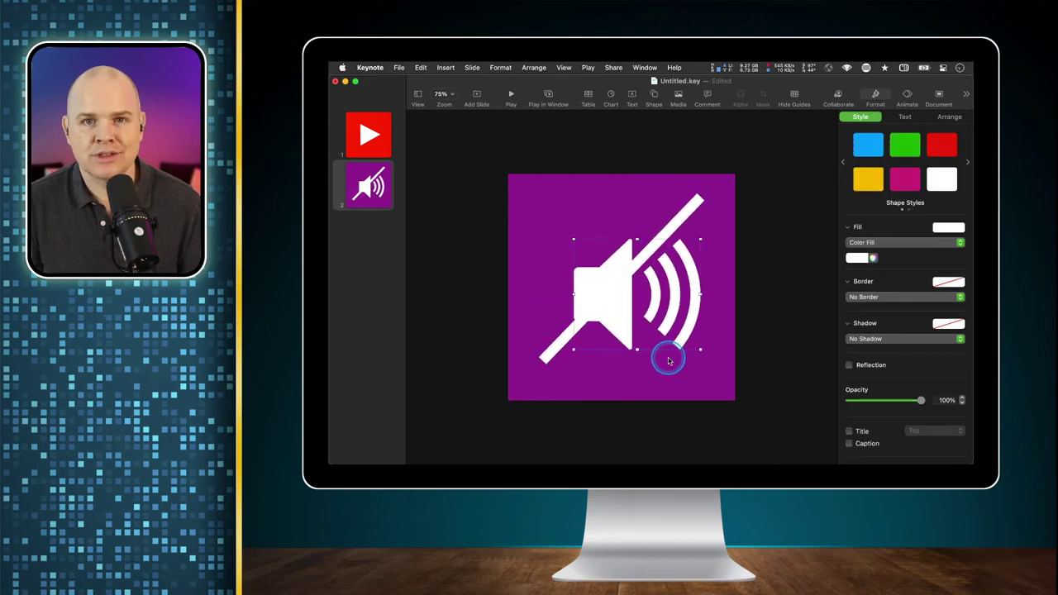
Browse the shape library from Basic through the Objects and Animals categories to Nature.
click(654, 96)
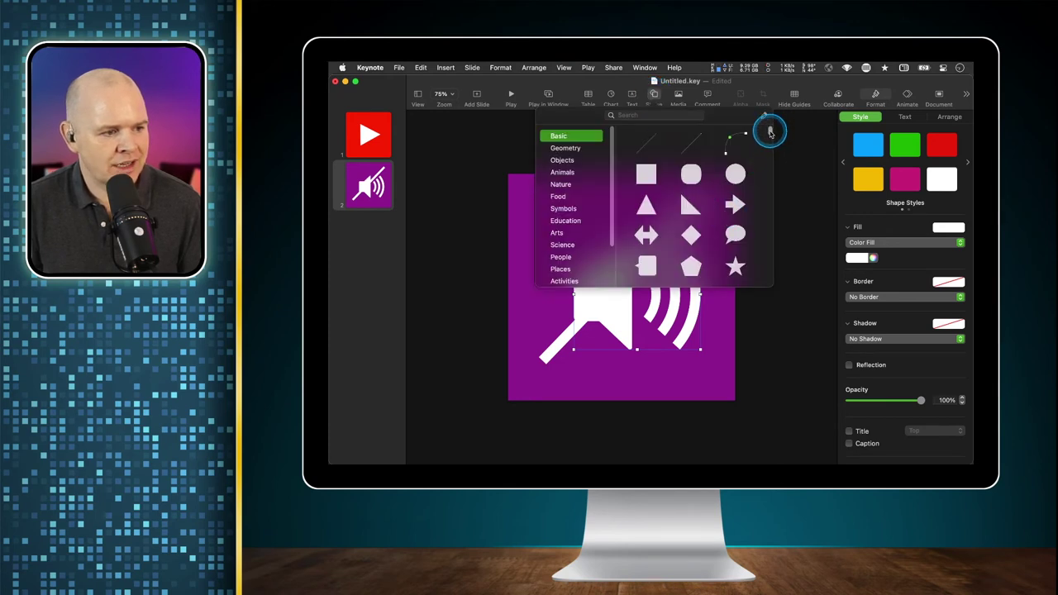
scroll(770, 132, down, 10)
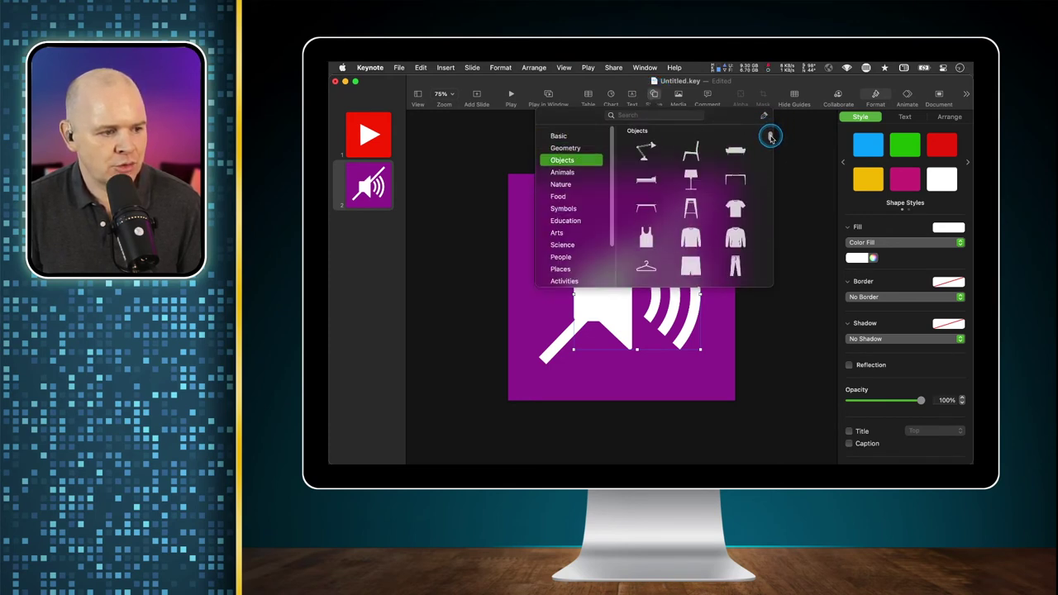
scroll(770, 139, down, 10)
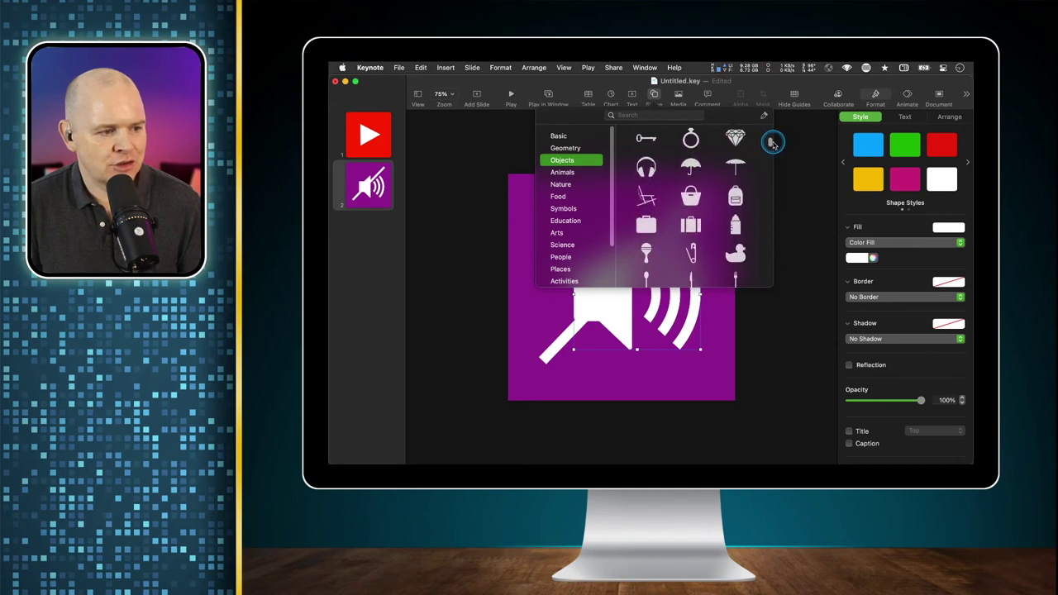
scroll(771, 142, down, 10)
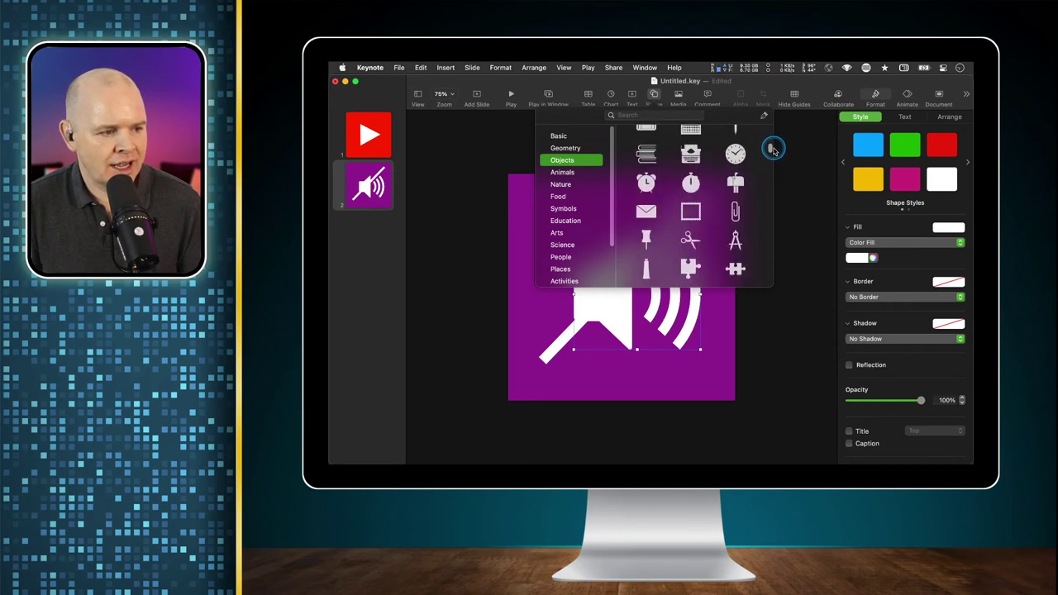
scroll(772, 152, down, 10)
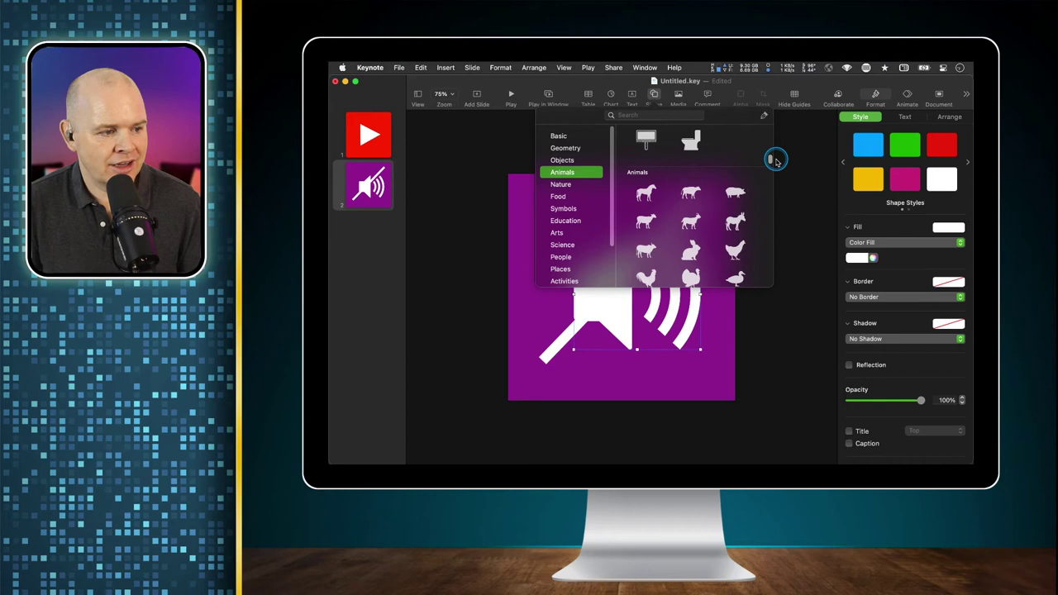
scroll(775, 162, down, 10)
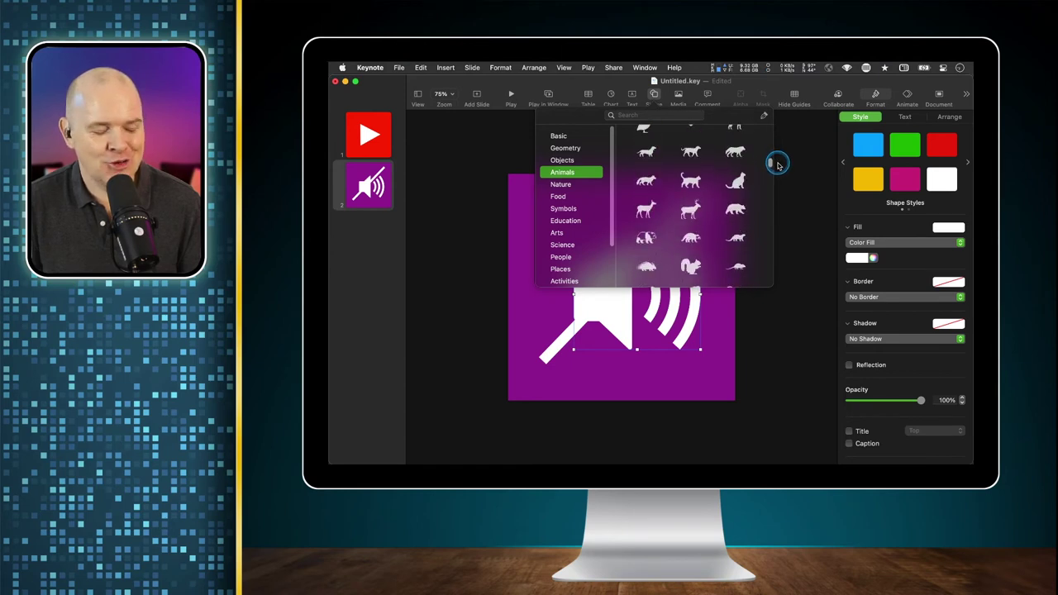
scroll(775, 163, down, 10)
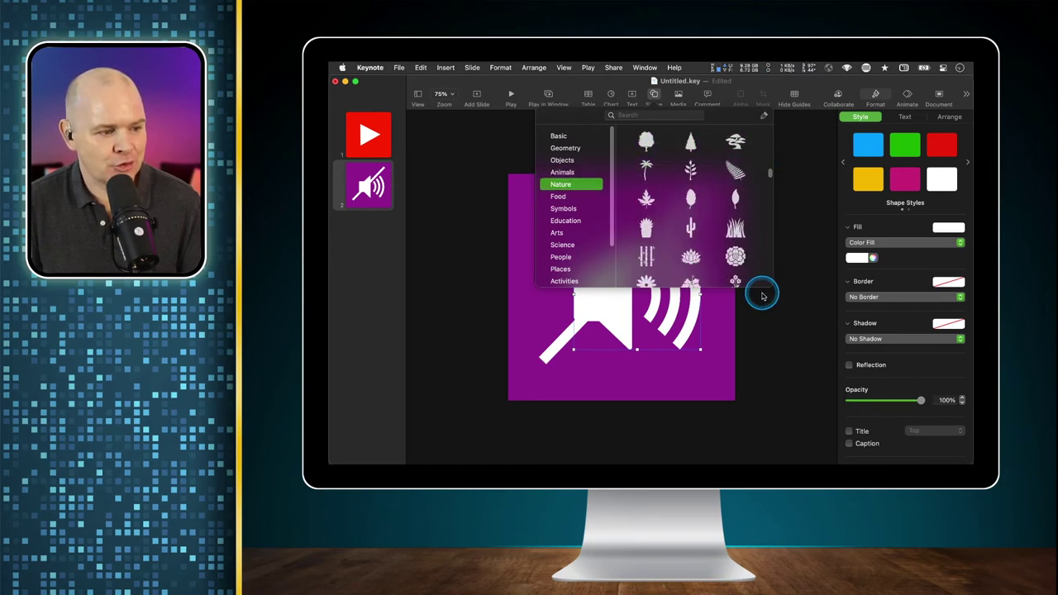
Browse the shape library from Nature through the Symbols category and close the library without inserting a shape.
scroll(691, 240, down, 10)
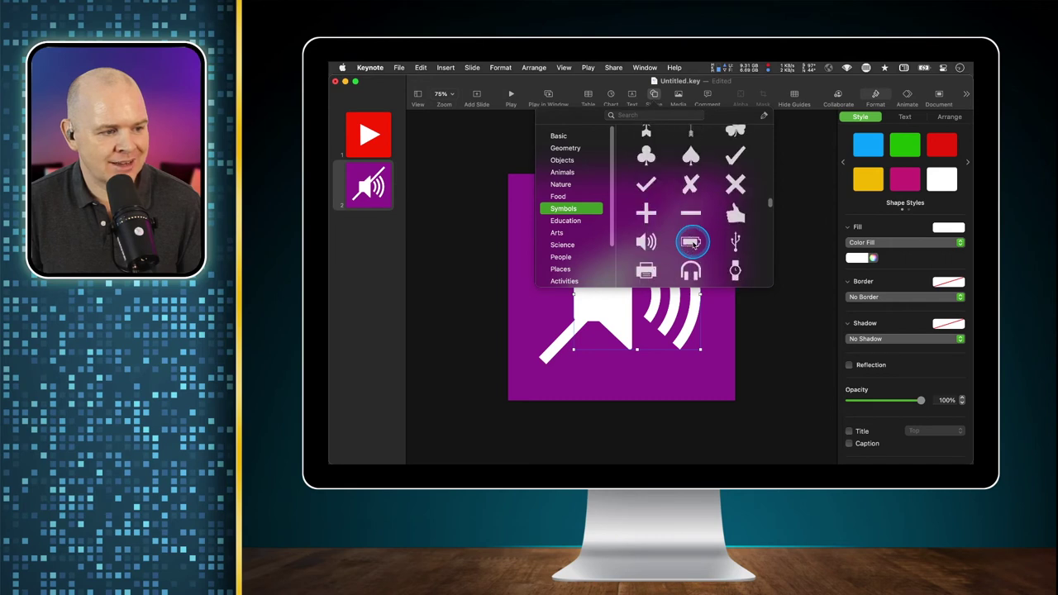
scroll(692, 242, down, 10)
click(731, 301)
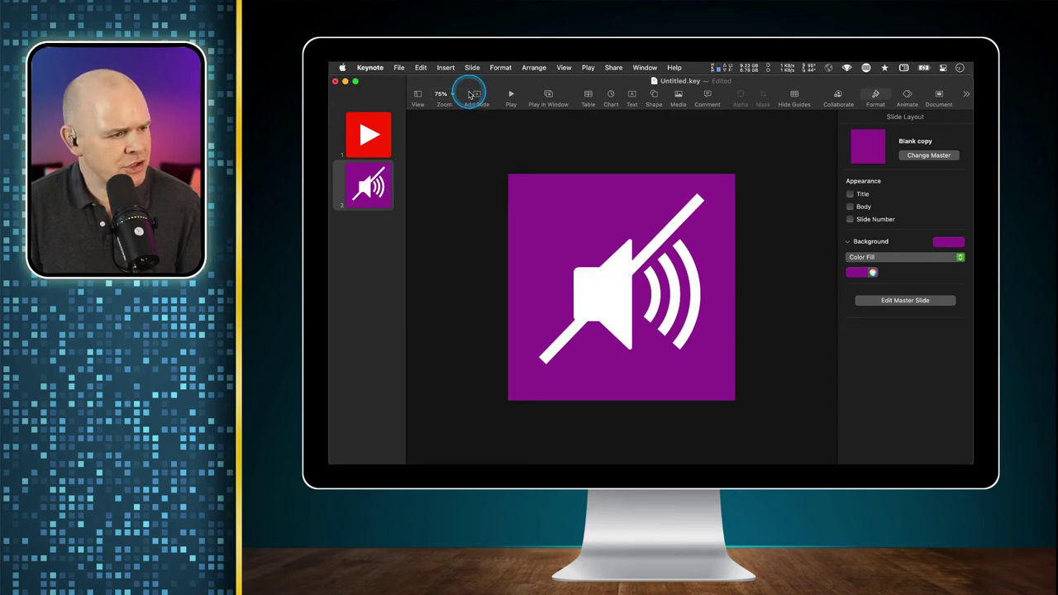
Add three slides after the mute icon, using the orange, the red and the blue-red gradient masters.
click(476, 96)
click(543, 159)
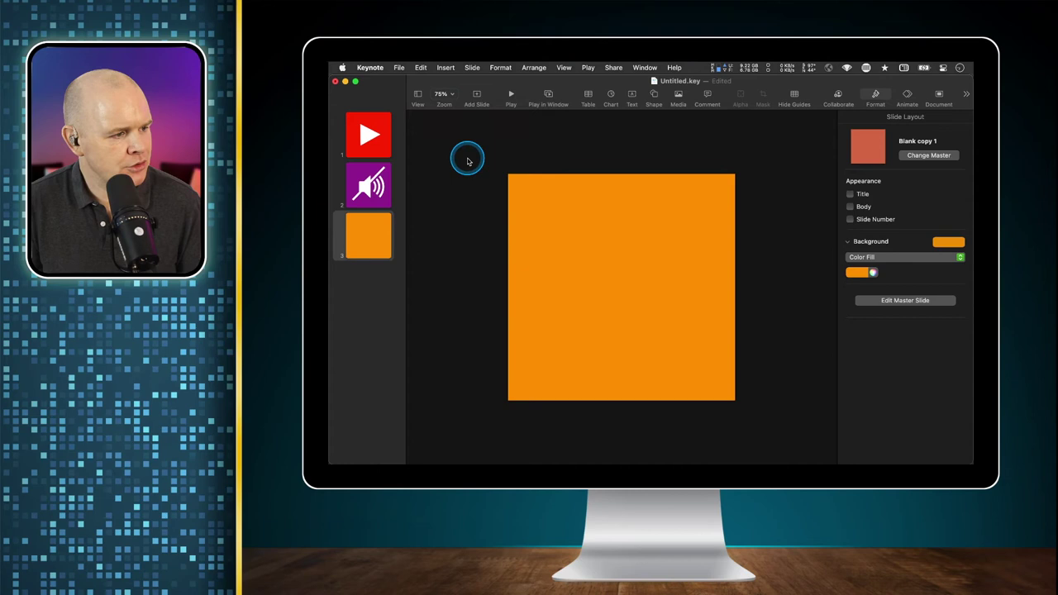
click(476, 93)
click(426, 159)
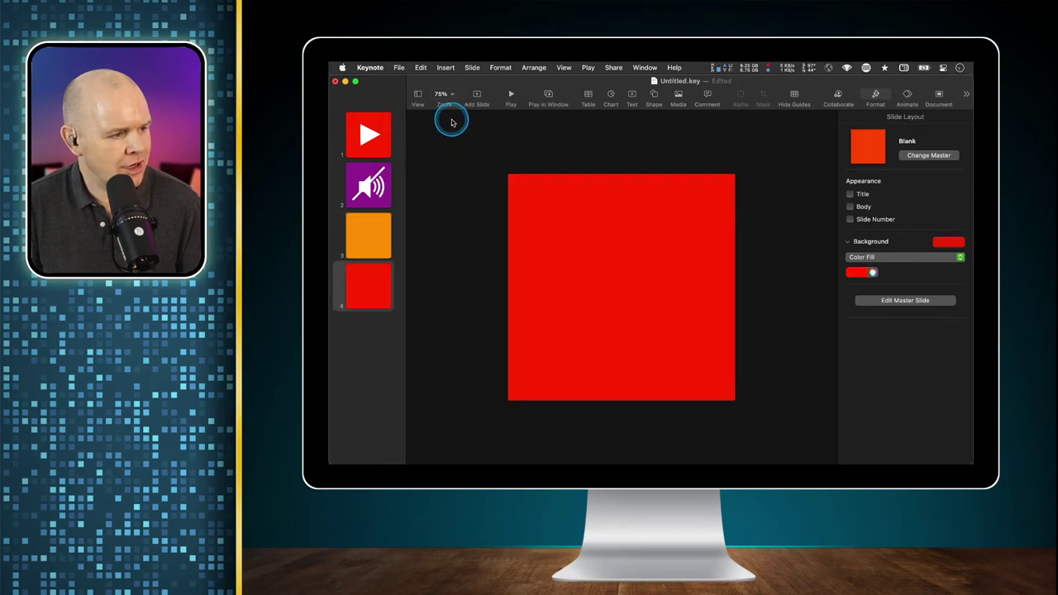
click(477, 95)
click(423, 212)
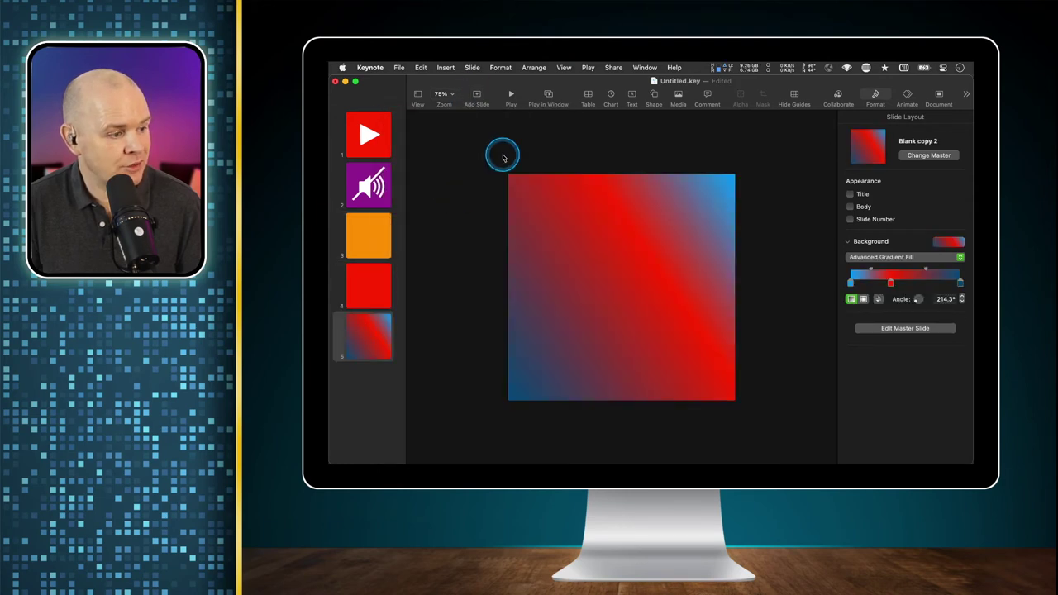
Insert the alien head from the Symbols shapes on the gradient slide and enlarge it proportionally.
click(653, 95)
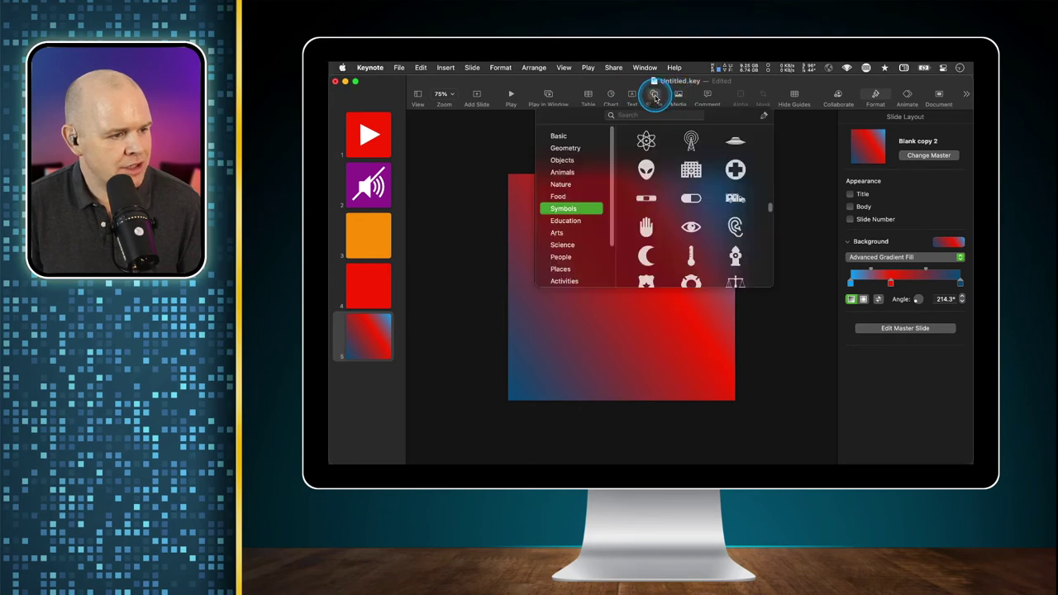
click(645, 169)
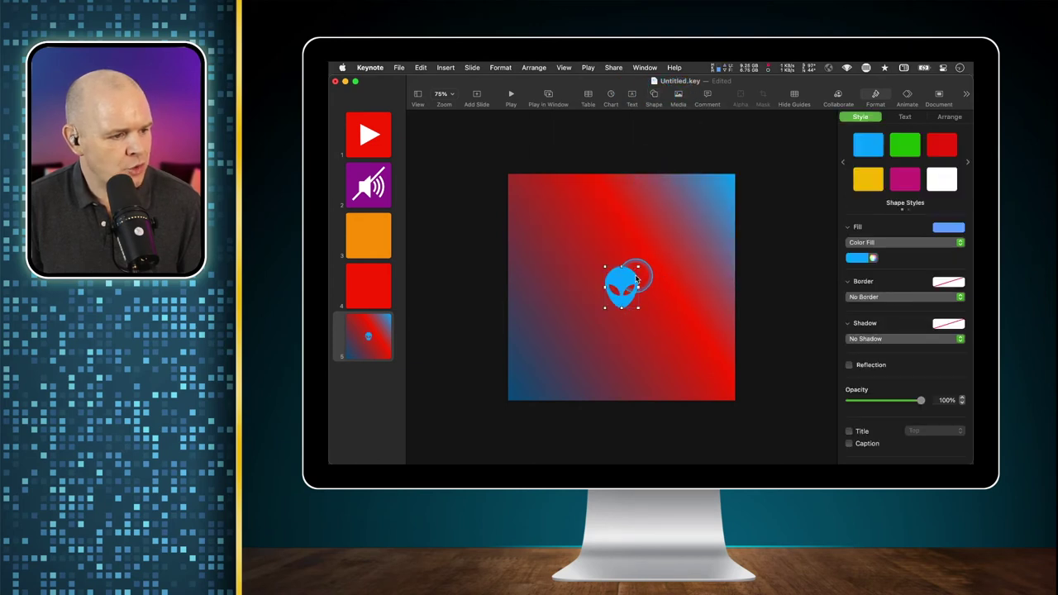
click(638, 266)
click(636, 276)
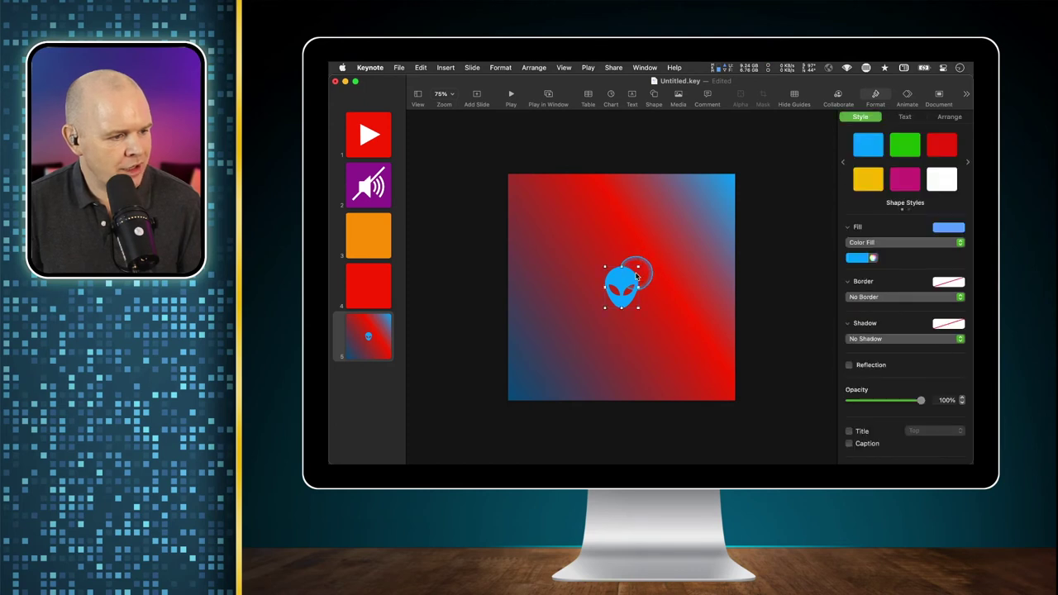
mouse_move(639, 269)
mouse_down()
mouse_move(636, 258)
mouse_move(677, 215)
mouse_move(648, 231)
mouse_move(651, 252)
mouse_up()
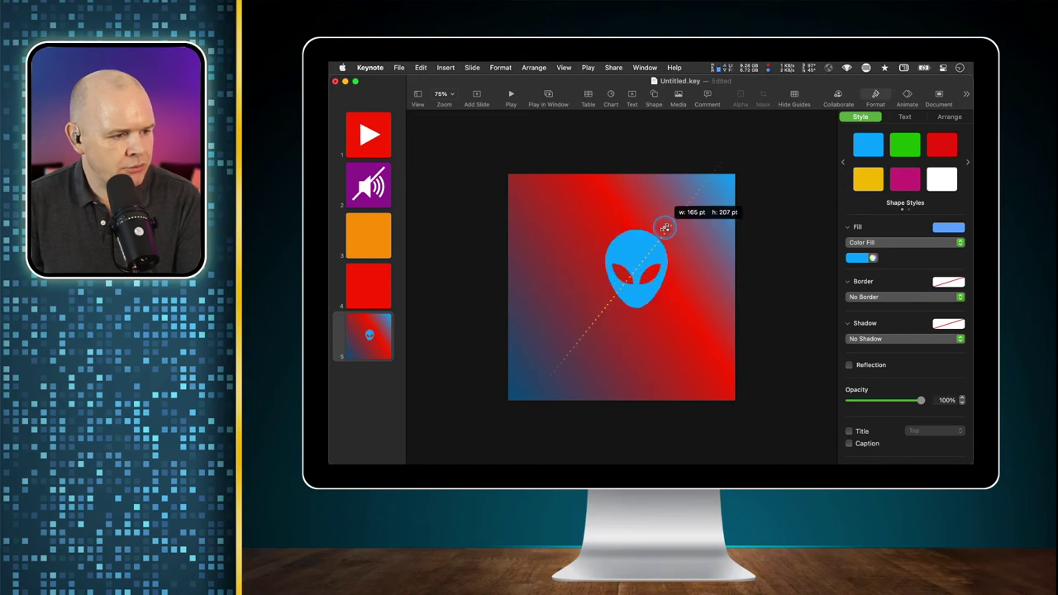
drag(666, 236, 686, 202)
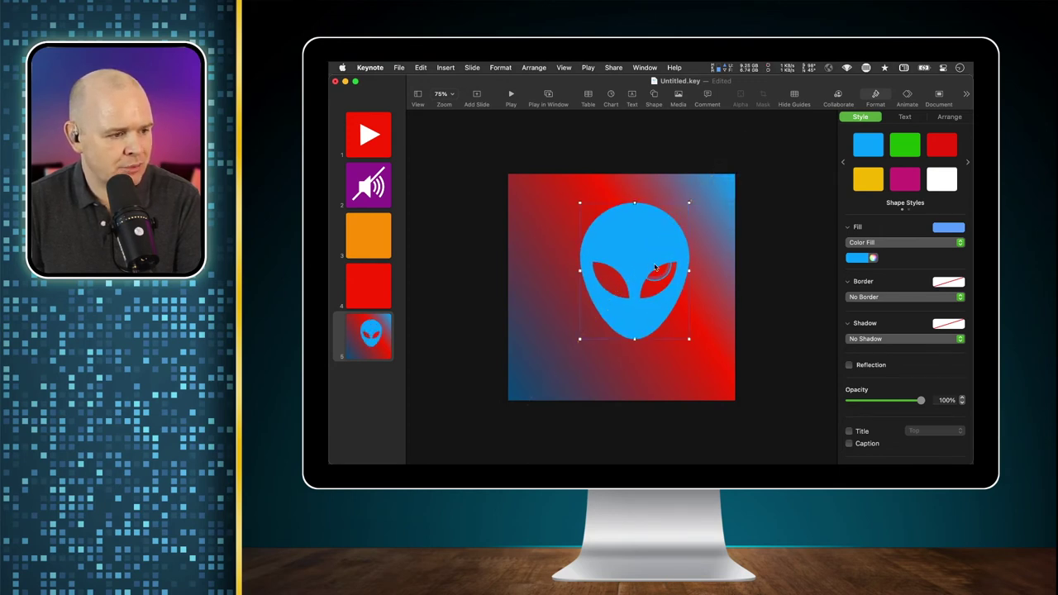
Centre the alien head on the gradient slide and scale it up to just over half the slide's width.
drag(660, 251, 646, 267)
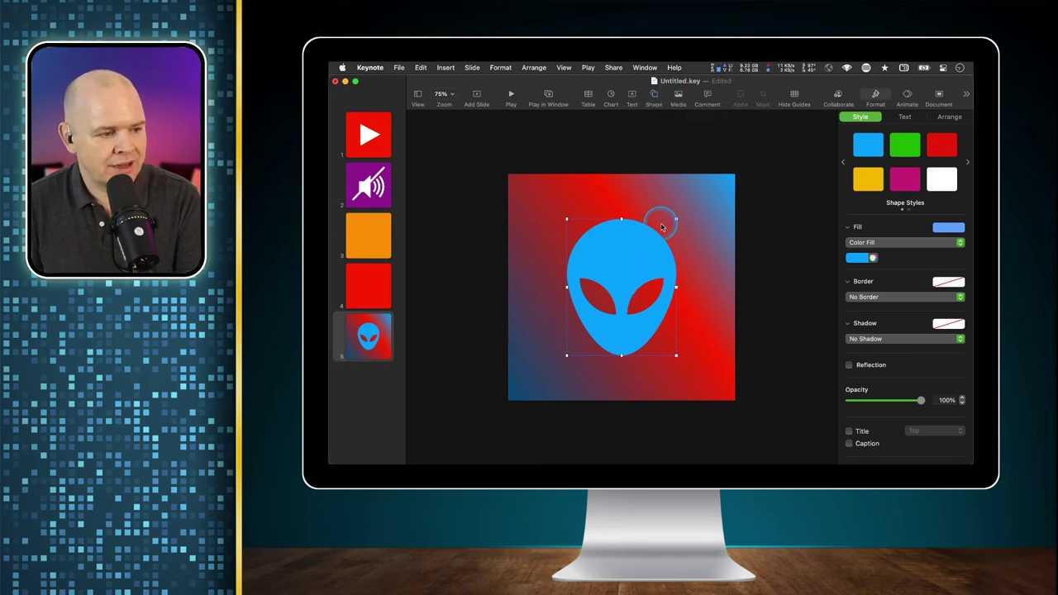
mouse_move(676, 220)
mouse_down()
mouse_move(692, 199)
mouse_move(685, 208)
mouse_up()
mouse_move(640, 250)
mouse_down()
mouse_move(623, 246)
mouse_move(644, 246)
mouse_move(641, 257)
mouse_up()
click(590, 283)
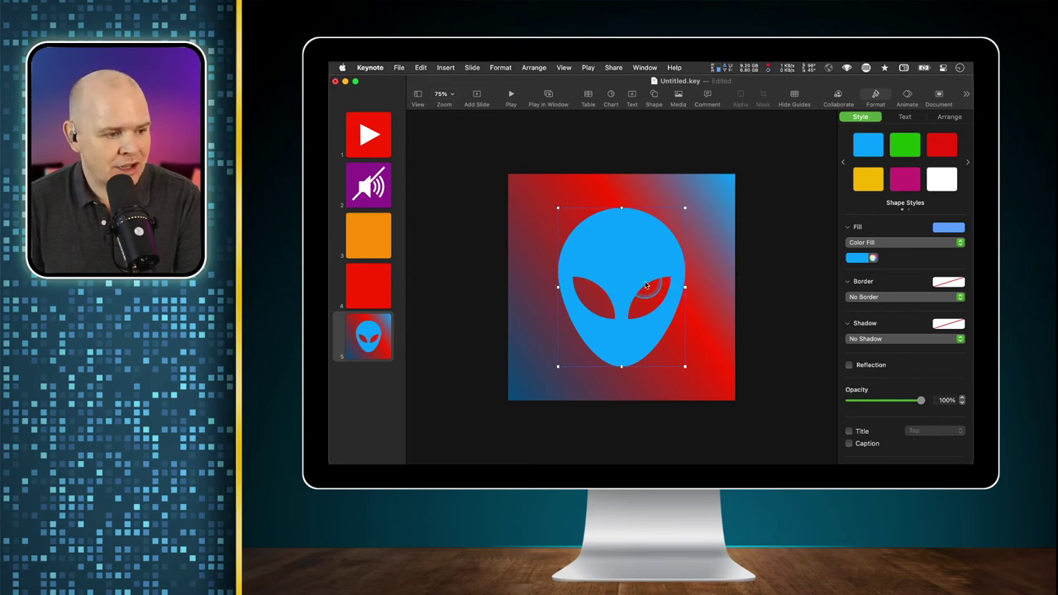
Change the alien head's fill color to white and deselect it.
click(860, 258)
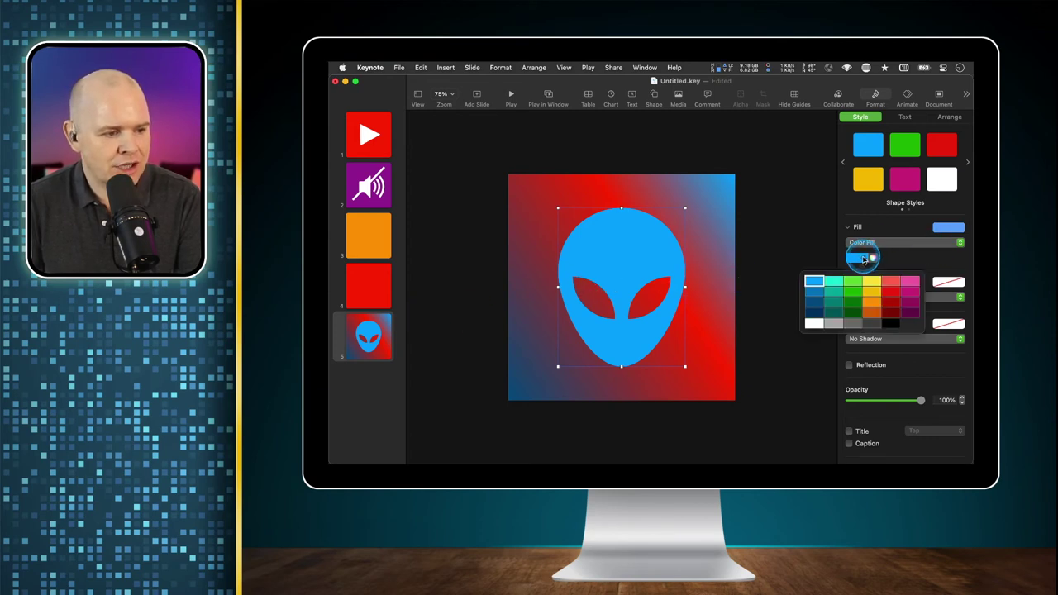
click(812, 323)
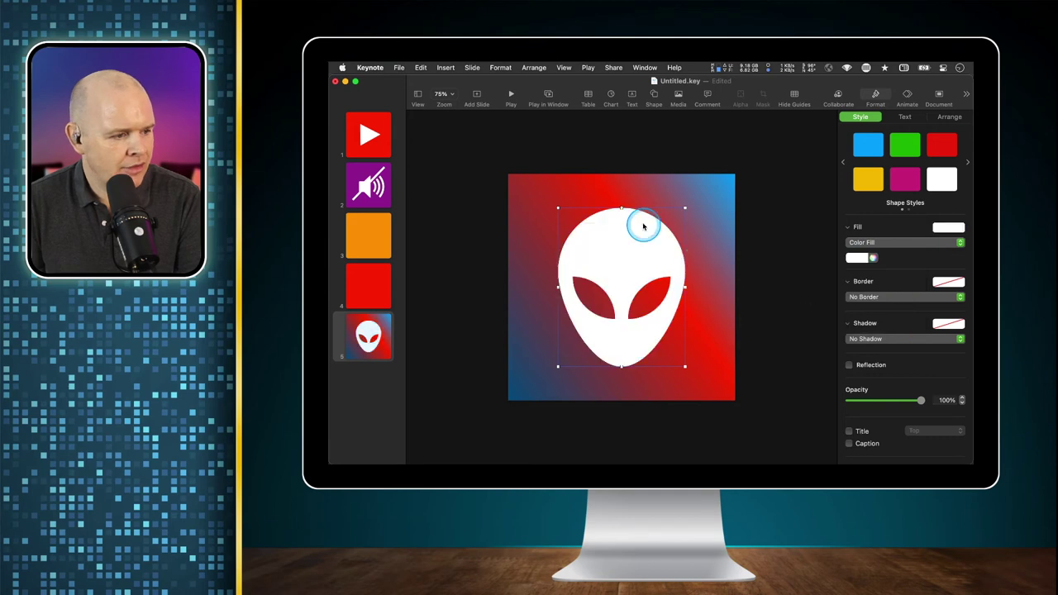
click(484, 171)
Insert the document with check mark from the Education shapes on the empty red slide 4.
click(369, 283)
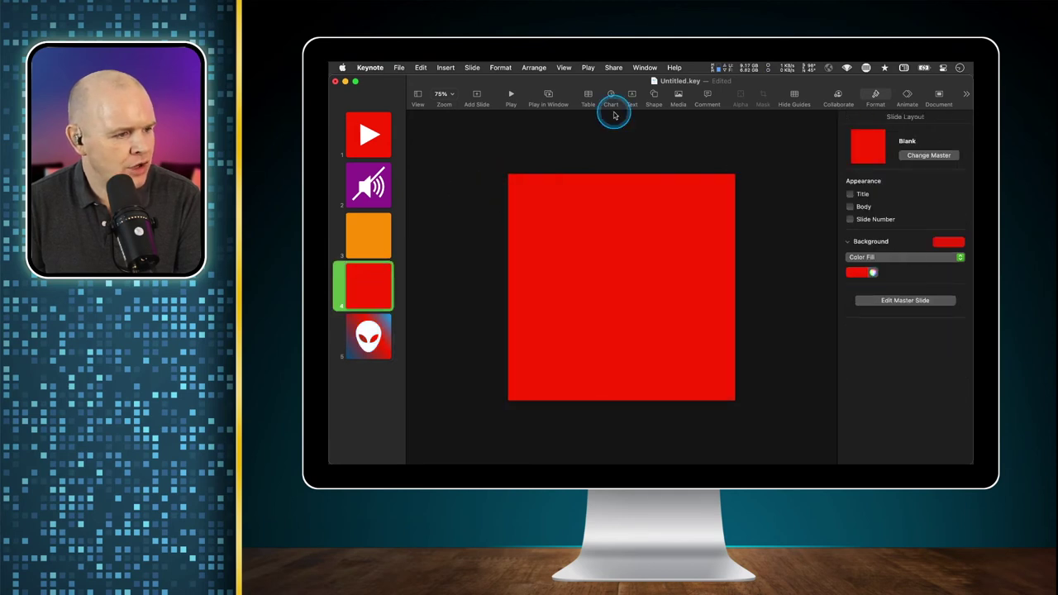
click(654, 97)
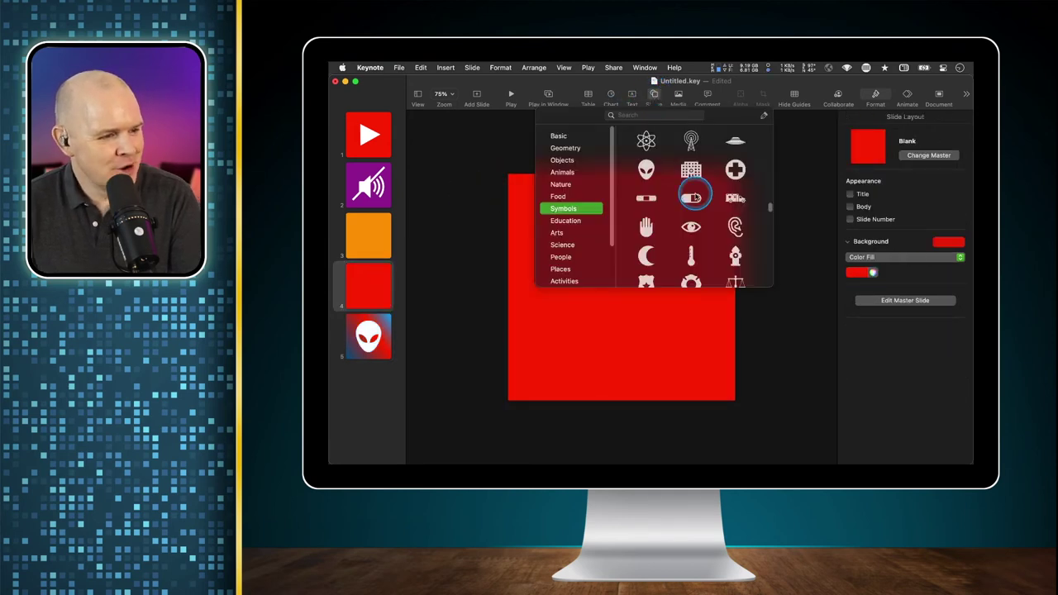
scroll(696, 201, down, 10)
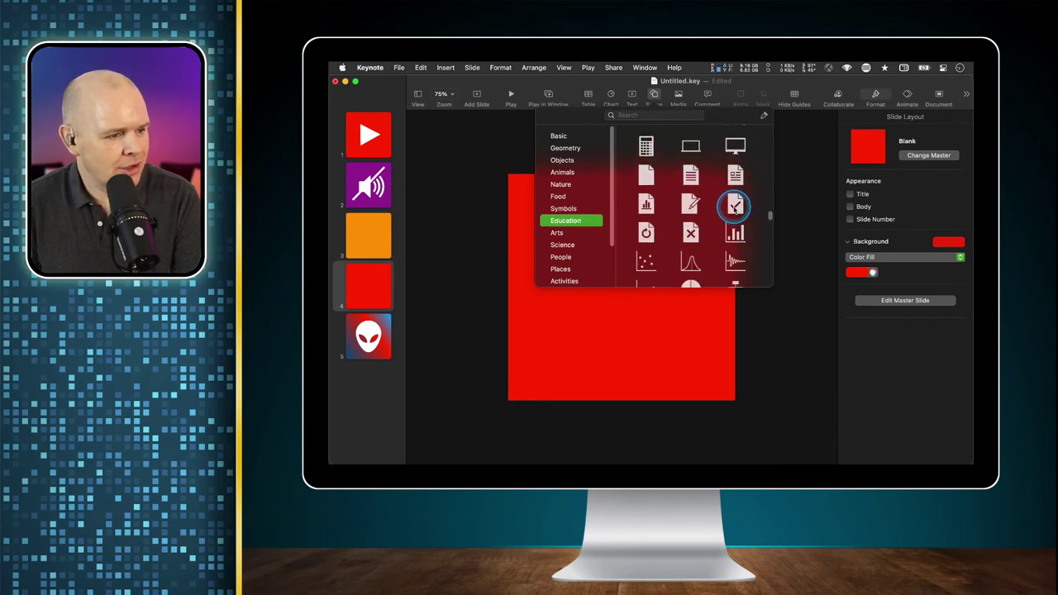
click(735, 203)
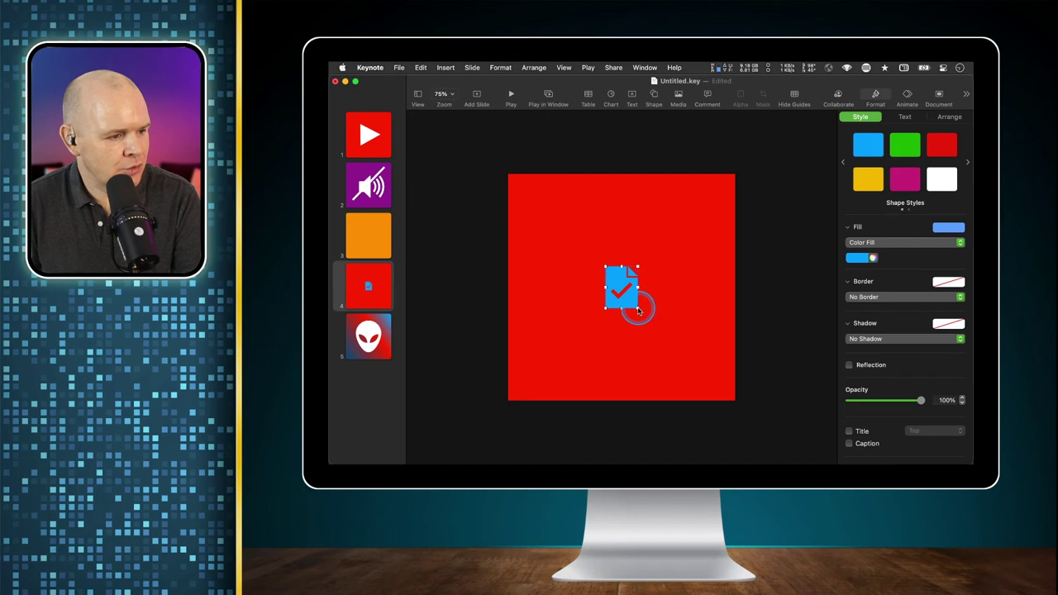
Enlarge the check mark document to nearly half the slide's width and centre it on the red slide.
drag(638, 310, 686, 370)
drag(604, 270, 580, 233)
drag(620, 314, 609, 289)
click(606, 288)
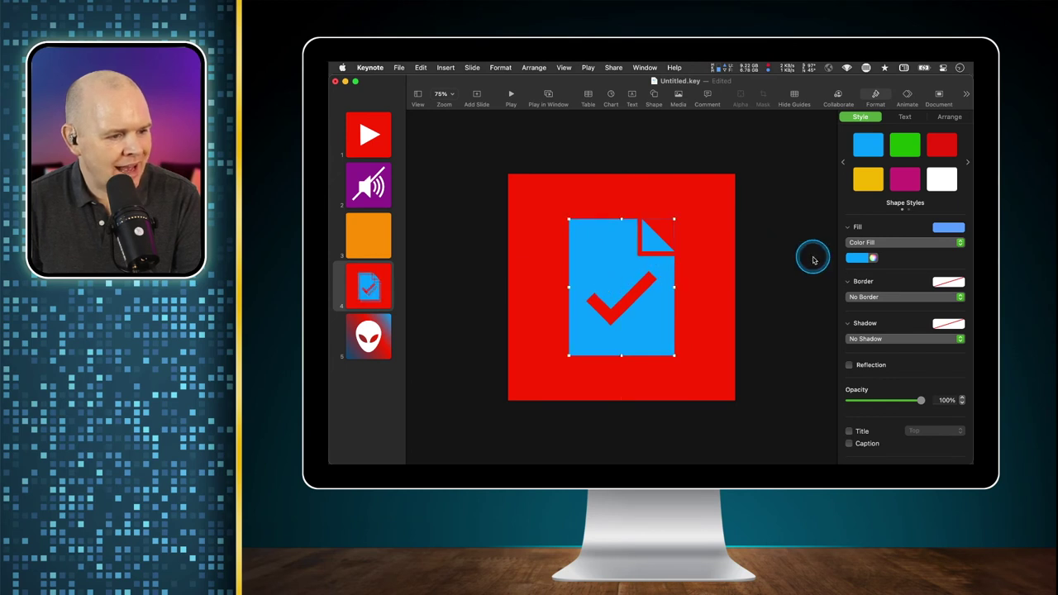
Change the check mark document's fill color to white and deselect it.
click(860, 258)
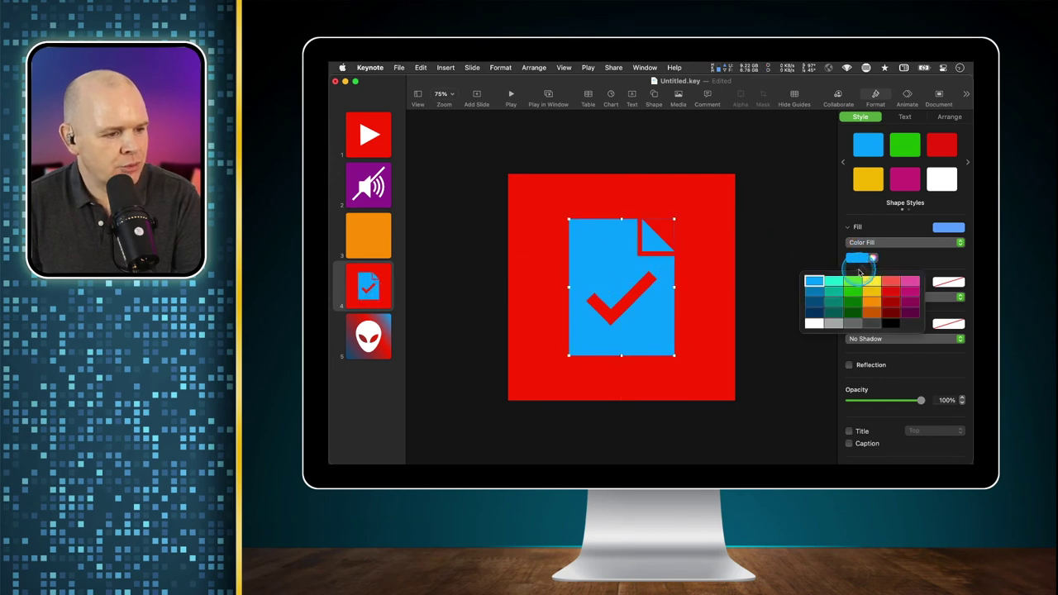
click(816, 323)
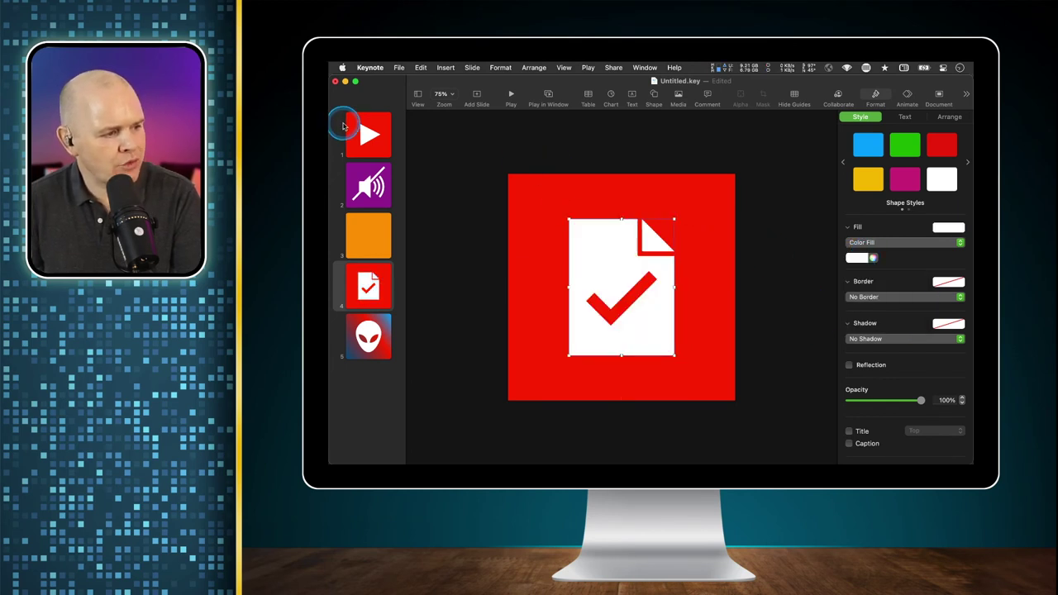
click(493, 164)
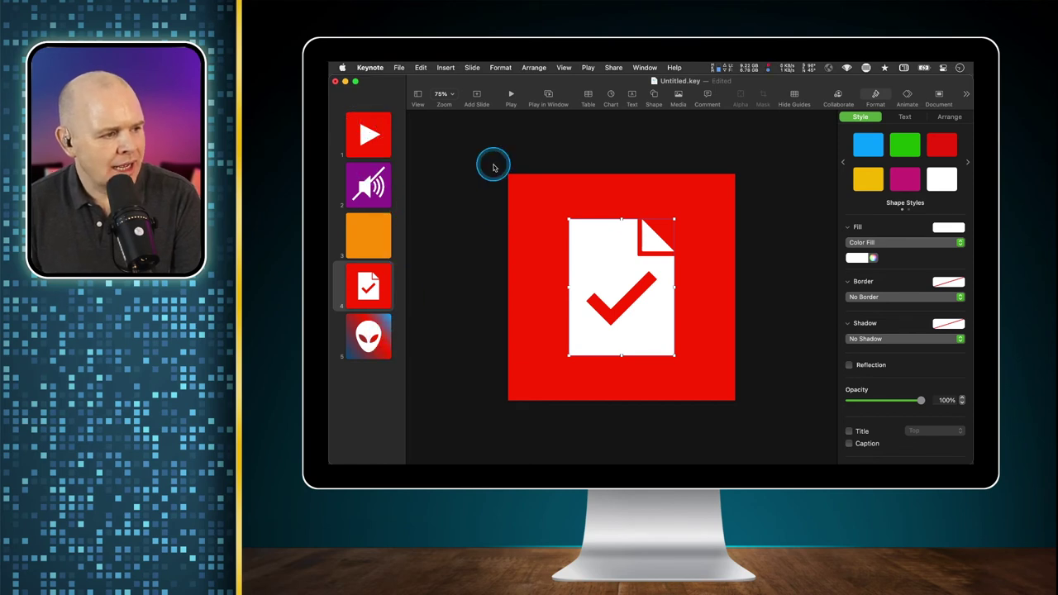
Set up an image export of all slides in PNG format.
click(398, 69)
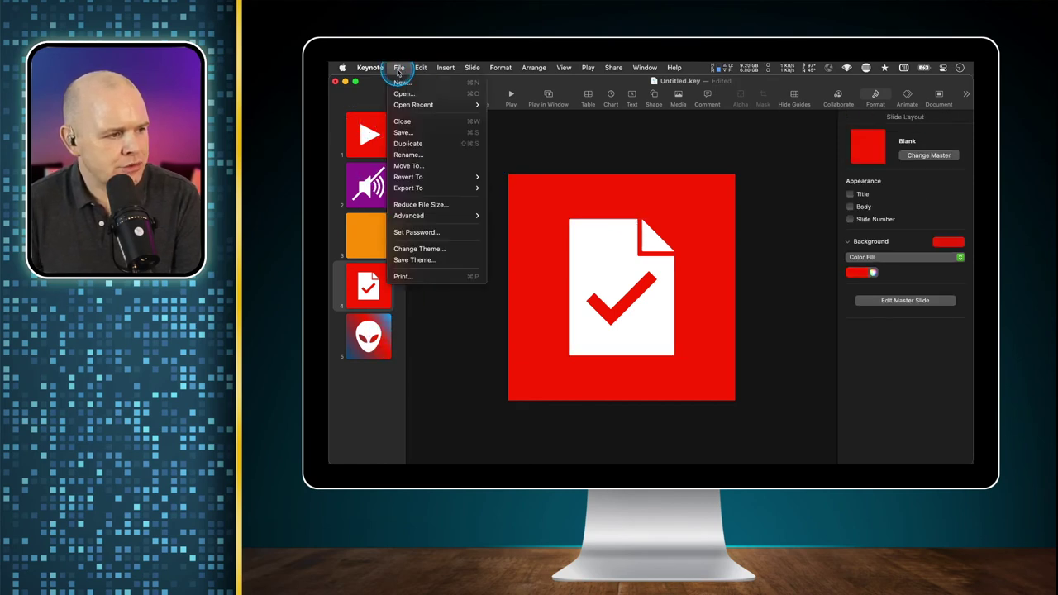
mouse_move(408, 187)
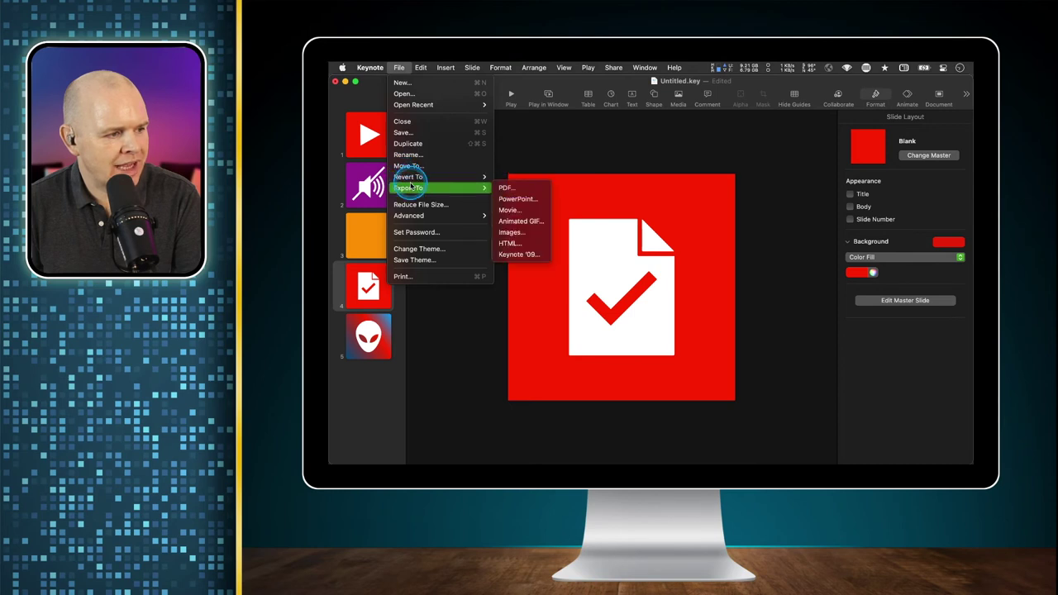
click(533, 235)
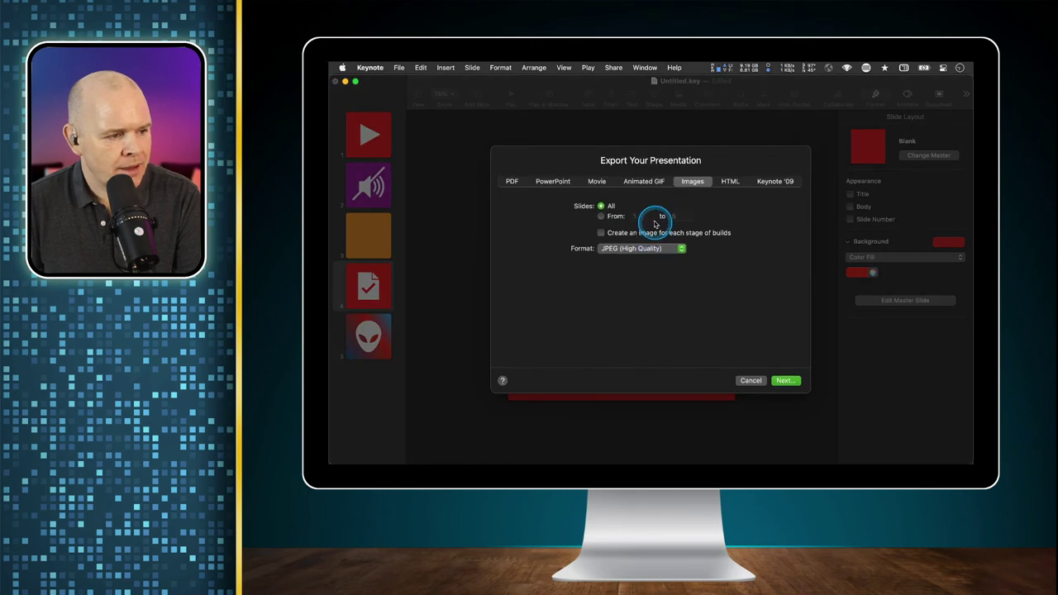
click(626, 251)
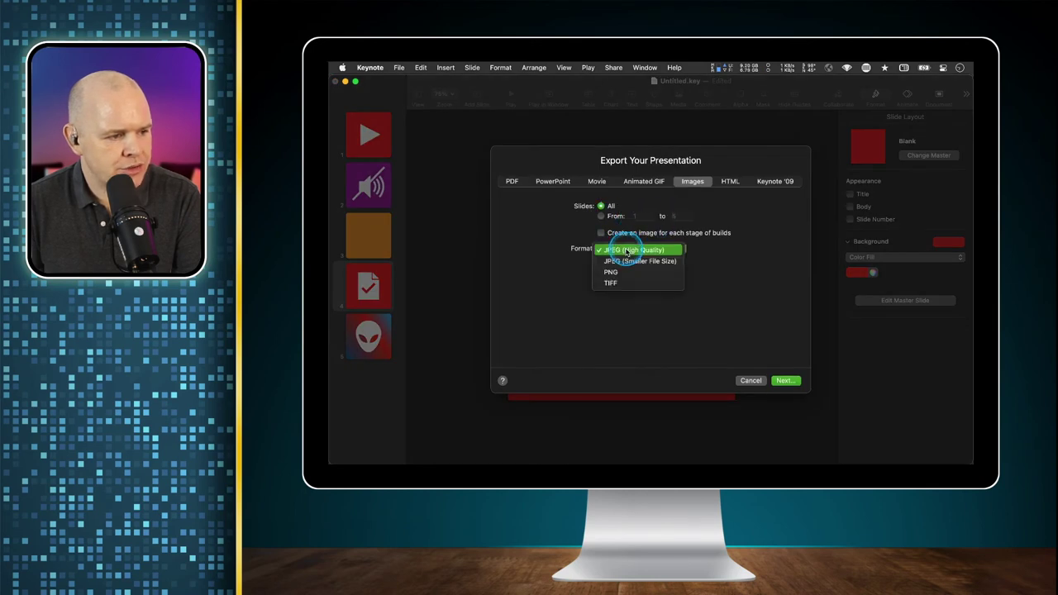
click(610, 271)
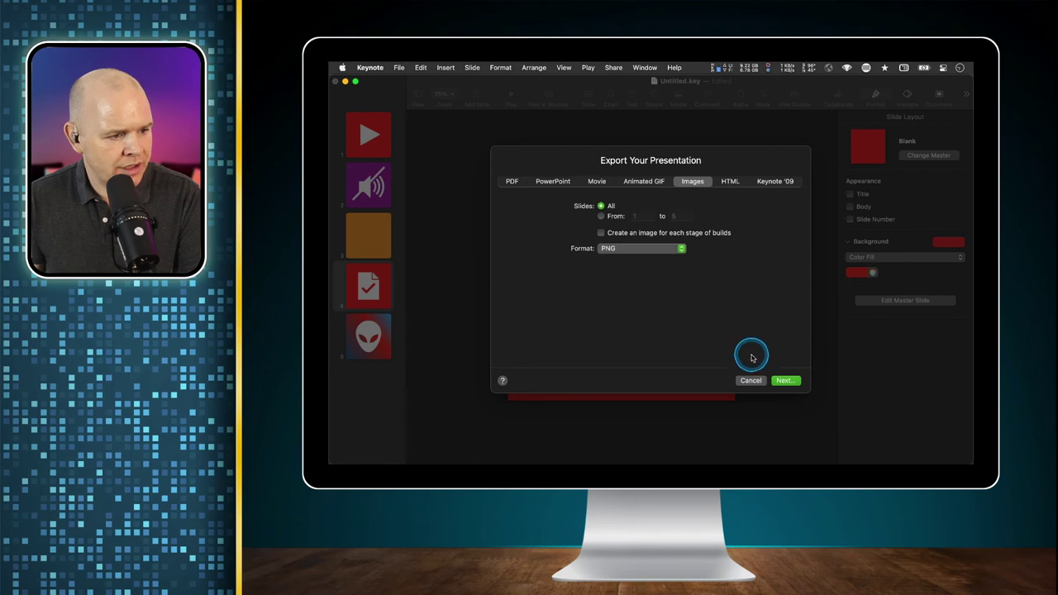
Save the exported slide images to the Desktop under the name Icons.
click(781, 382)
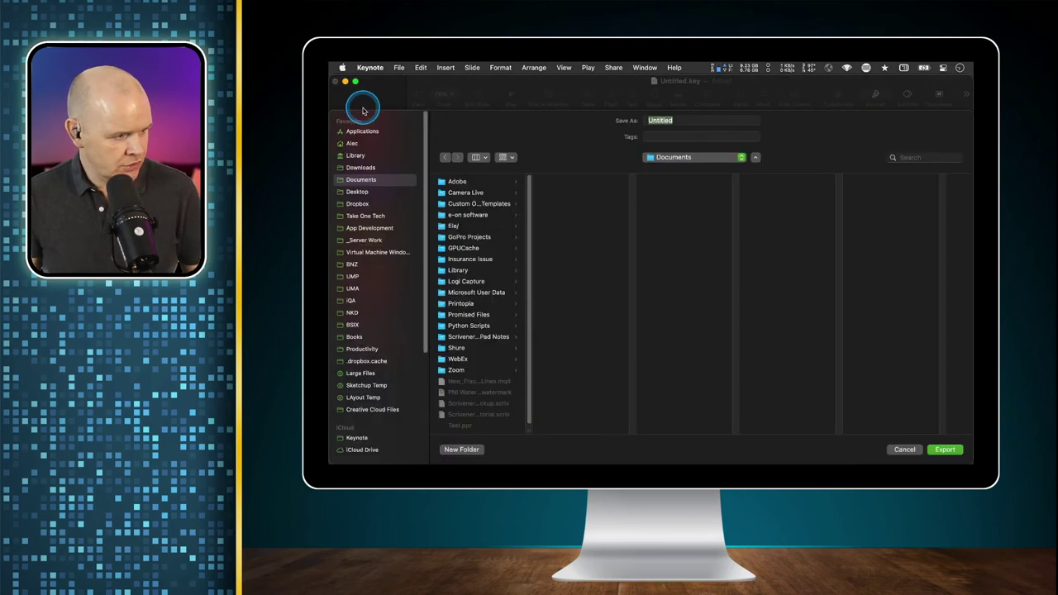
click(366, 194)
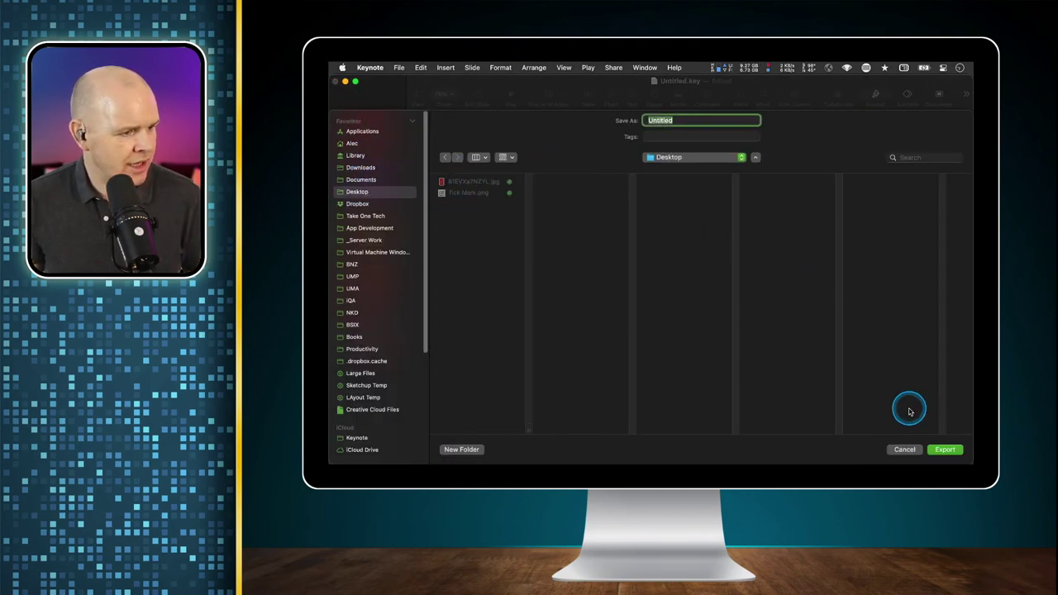
text(Icons)
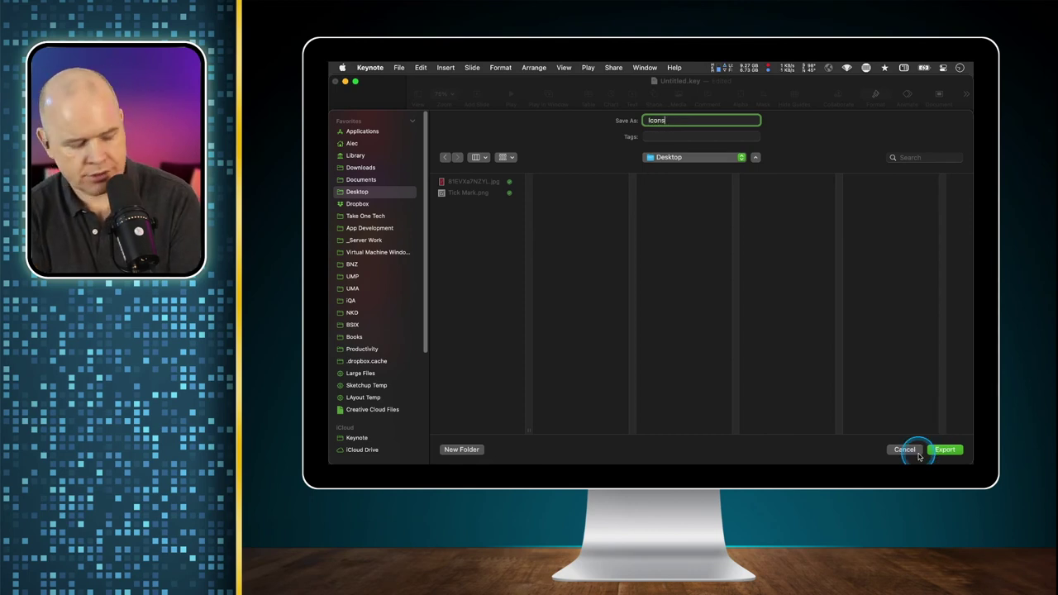
click(919, 454)
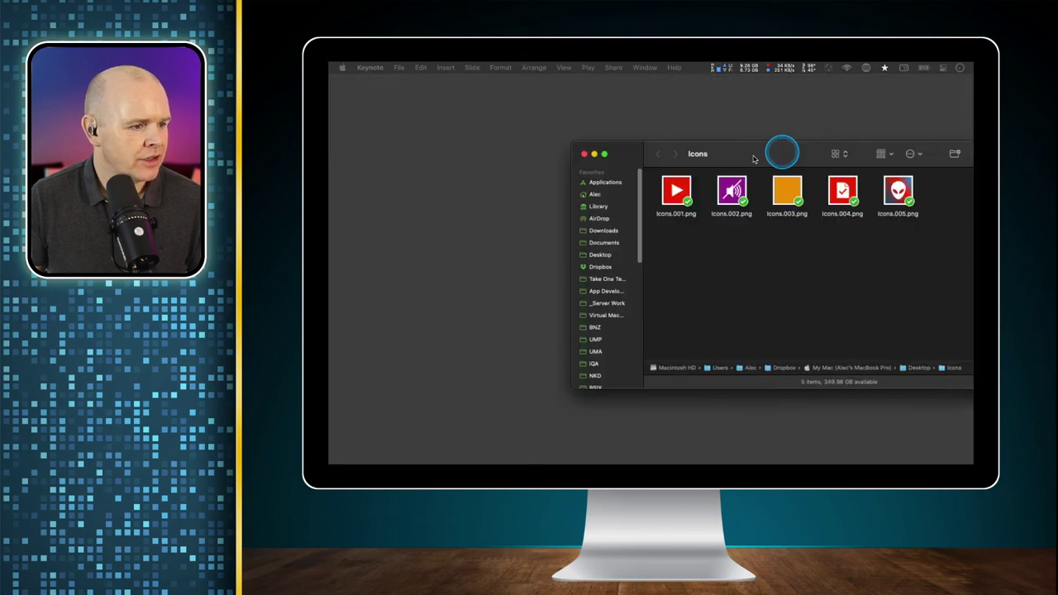
Shrink the Icons folder window in Finder, park it in the desktop's lower-right area, and move the Stream Deck window so both are reachable.
drag(779, 149, 547, 203)
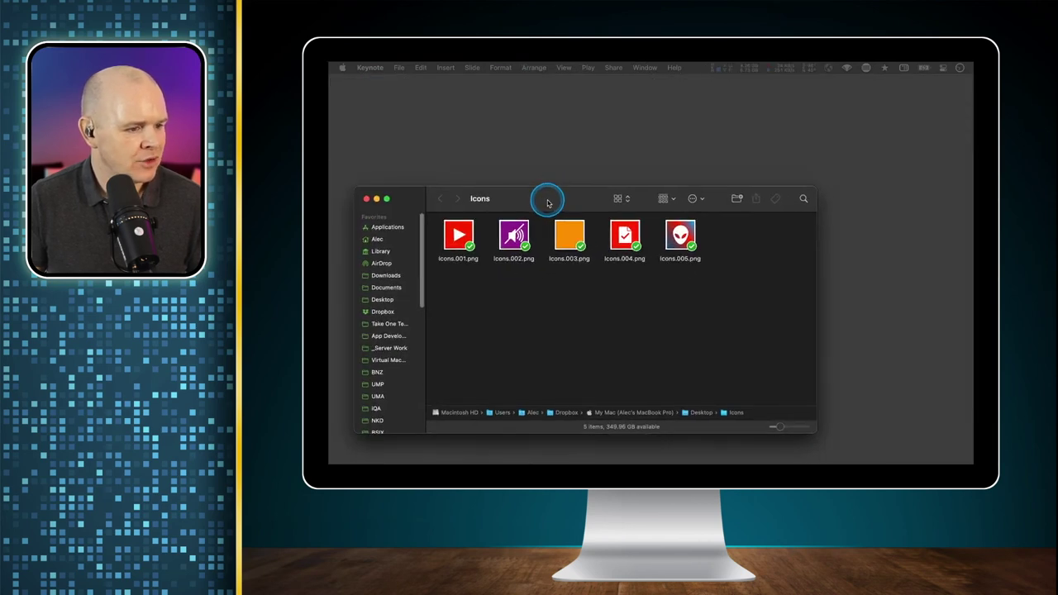
drag(813, 434, 732, 324)
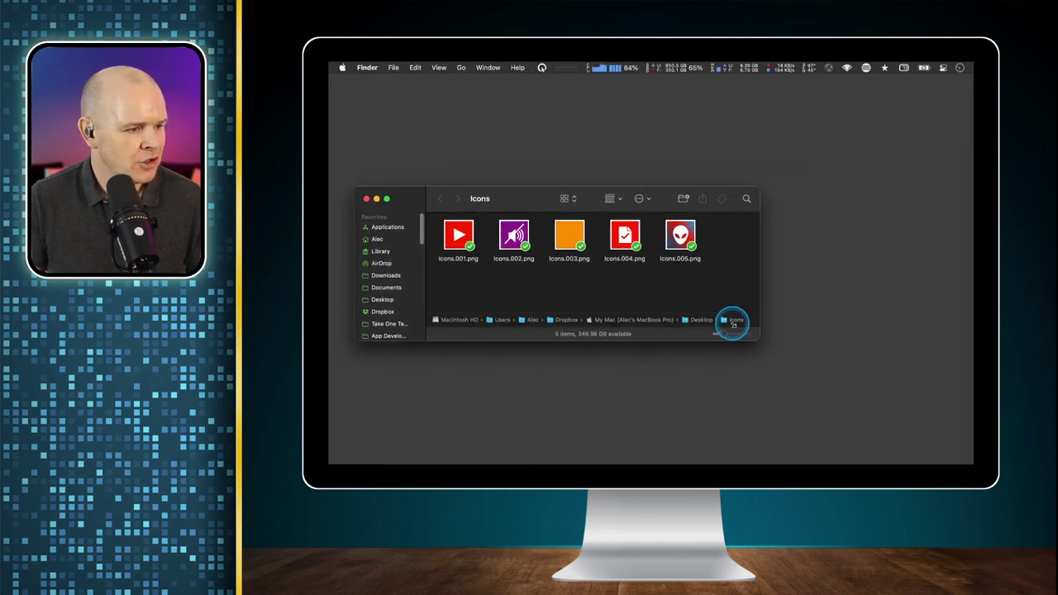
drag(510, 198, 662, 304)
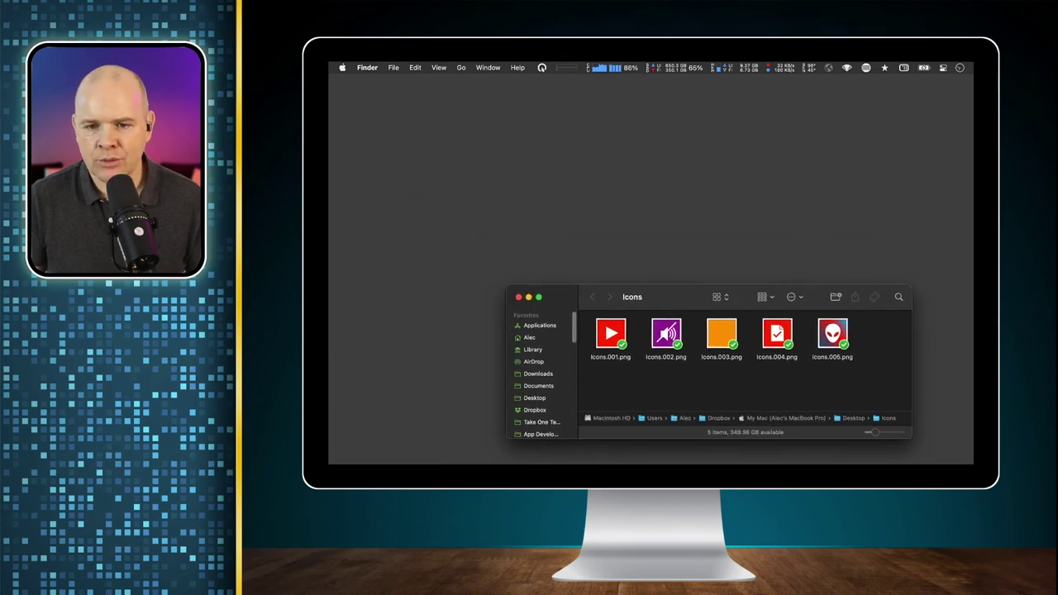
drag(843, 111, 546, 101)
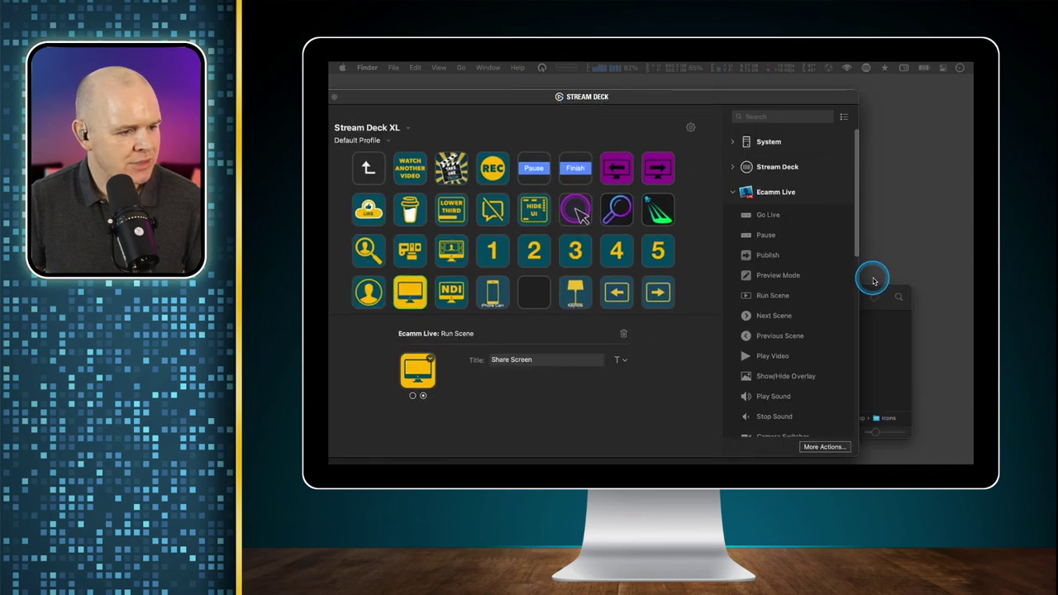
Rearrange the Icons folder window and the Stream Deck window so the exported images sit beside the key settings.
drag(872, 290, 899, 270)
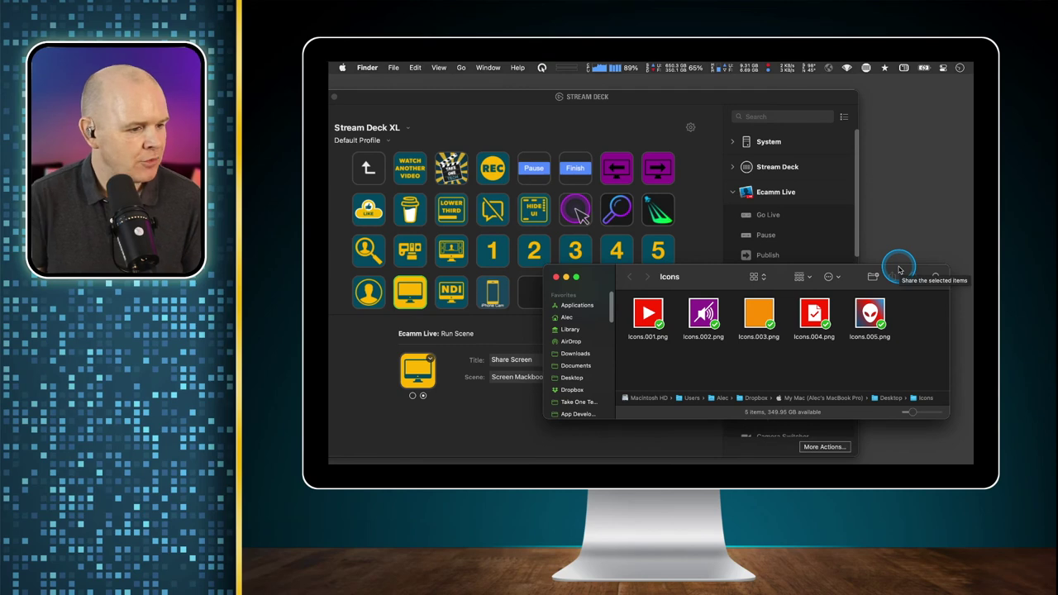
drag(608, 276, 821, 343)
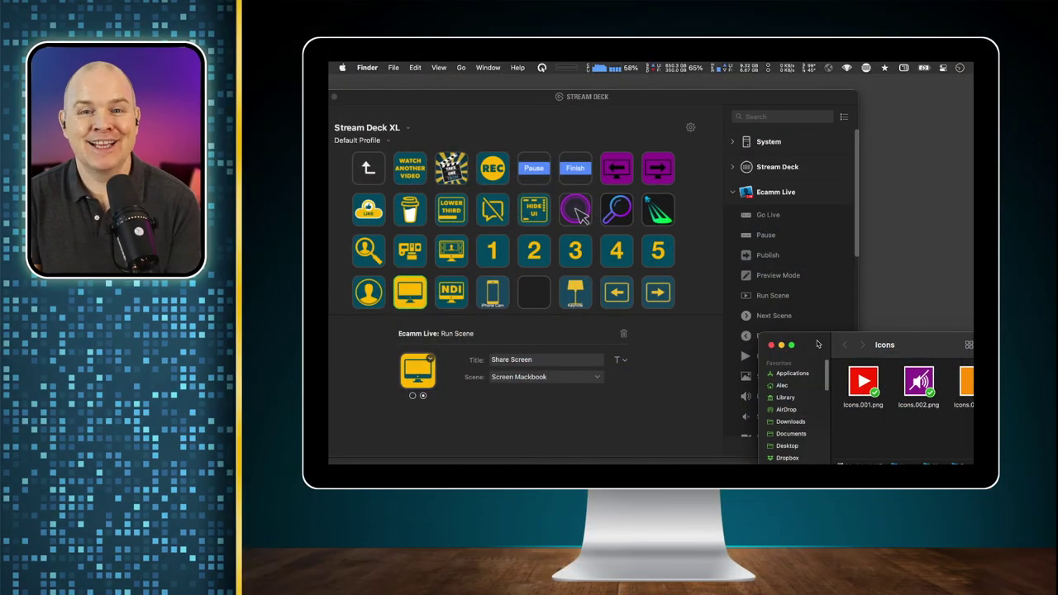
click(380, 150)
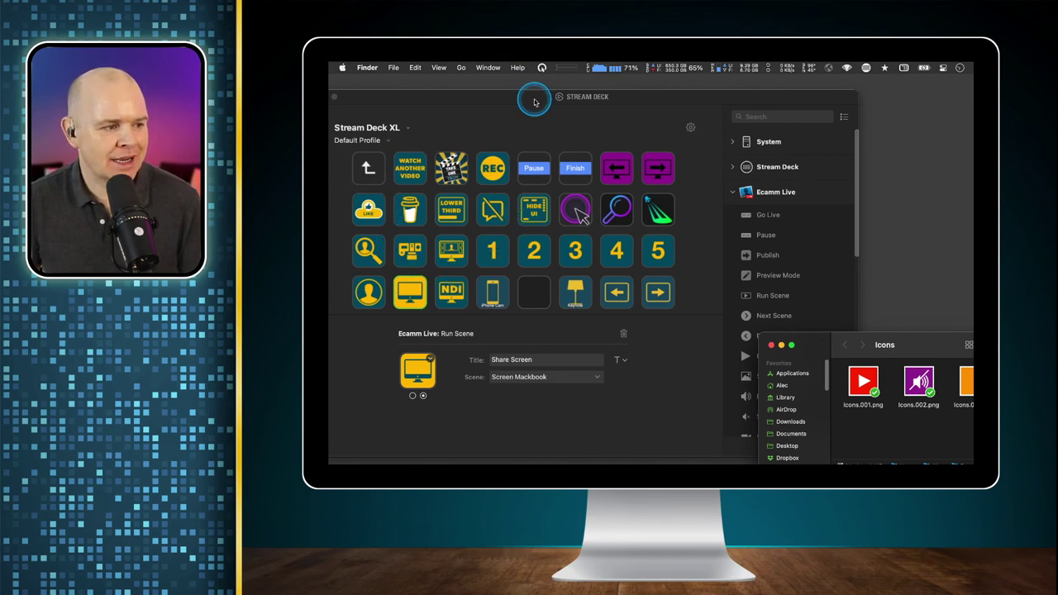
drag(533, 97, 554, 96)
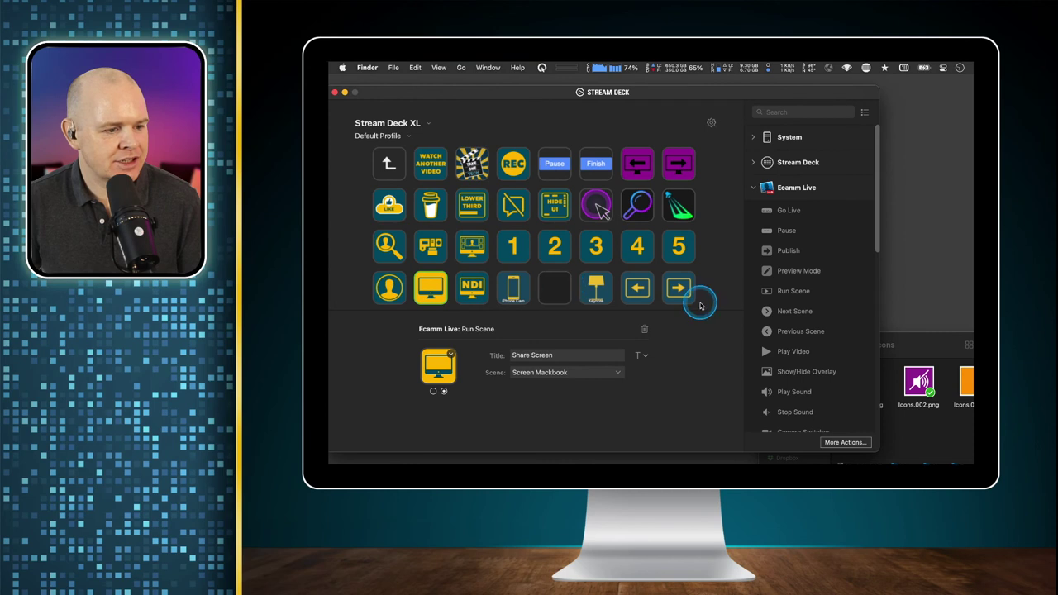
drag(932, 344, 658, 285)
click(721, 340)
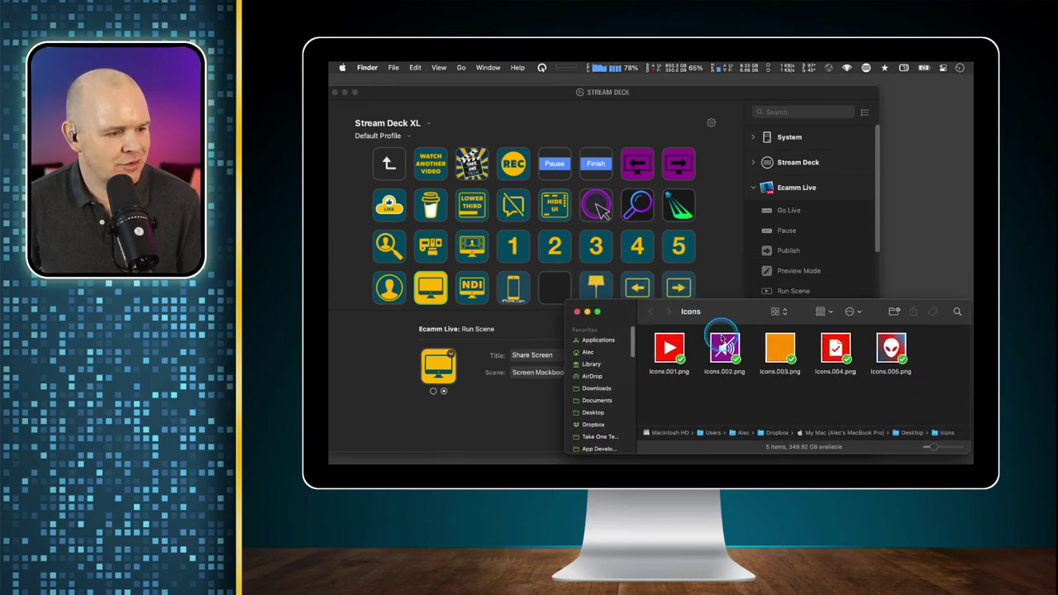
Replace the icon of the Stream Deck key showing 5 with Icons.005.png, and move the Icons folder window aside.
drag(708, 308, 859, 319)
click(678, 243)
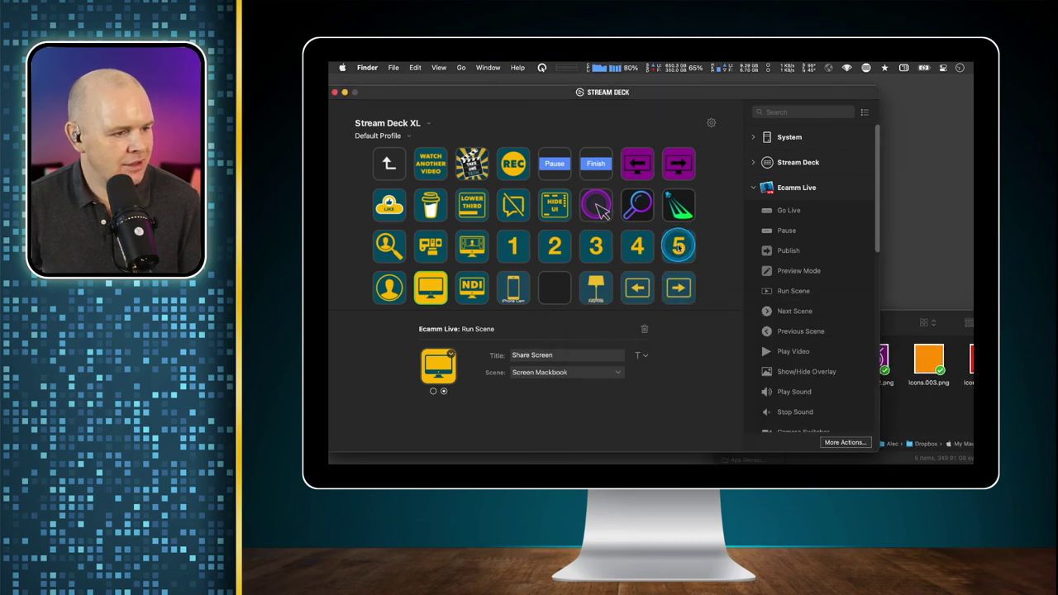
click(894, 317)
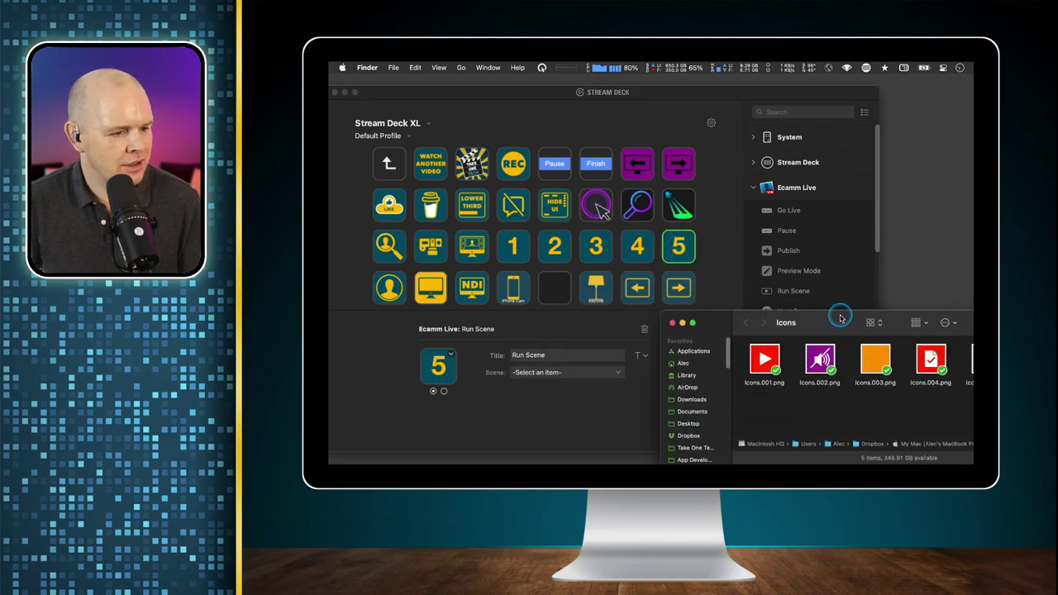
double_click(889, 314)
drag(878, 313, 436, 369)
click(708, 351)
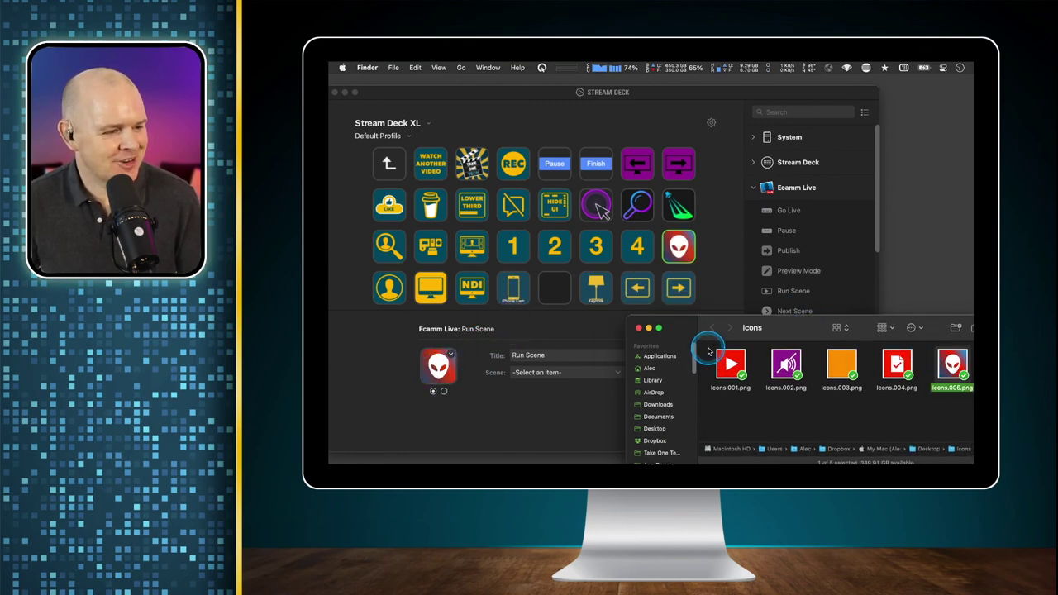
drag(686, 328, 867, 357)
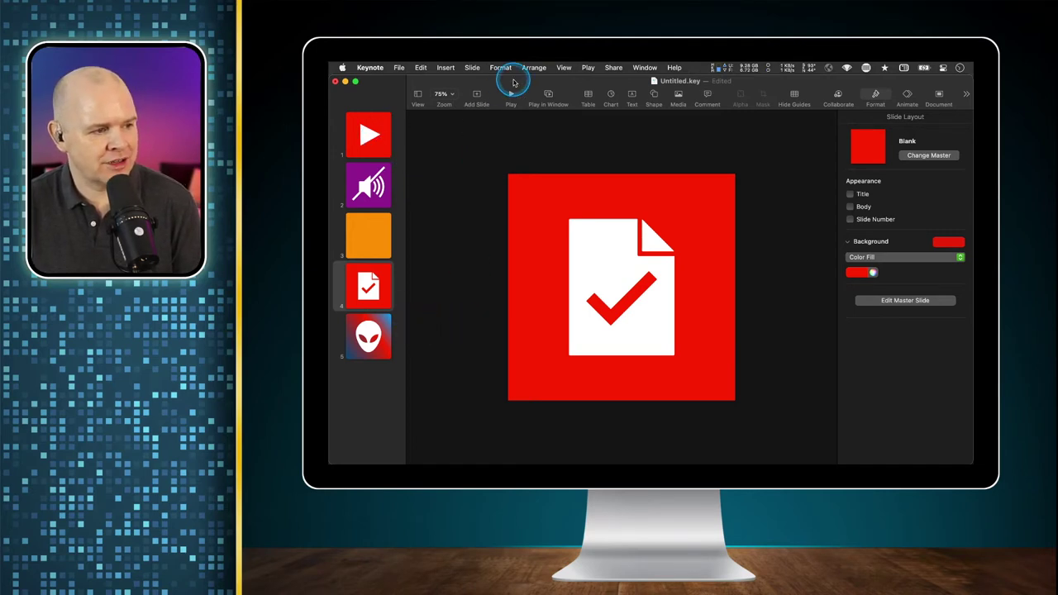
In Keynote, show the rulers and place horizontal and vertical guides at about 100 and 500 on both axes of slide 4.
click(562, 68)
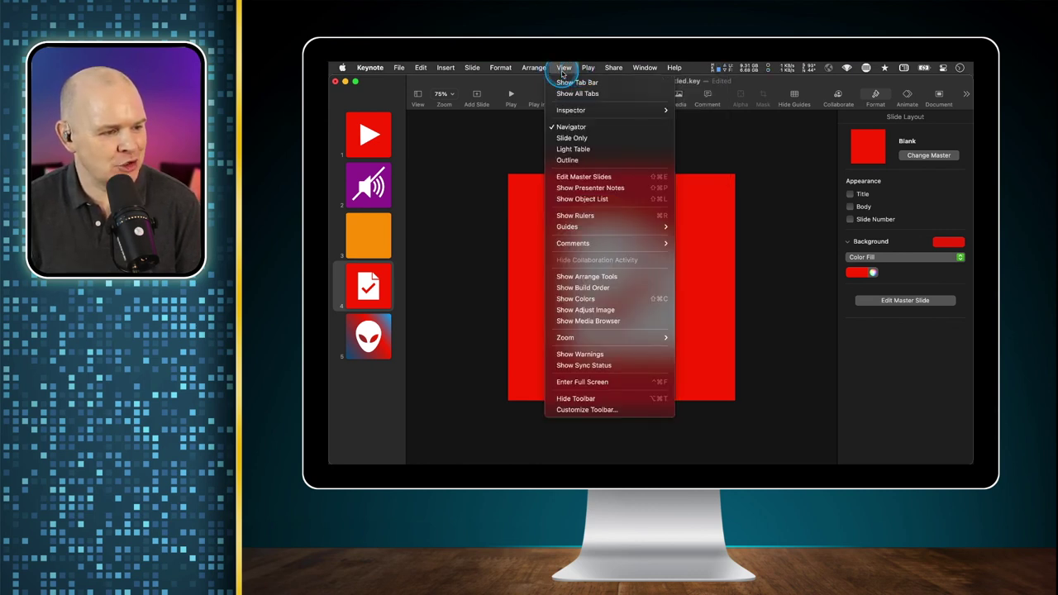
click(589, 215)
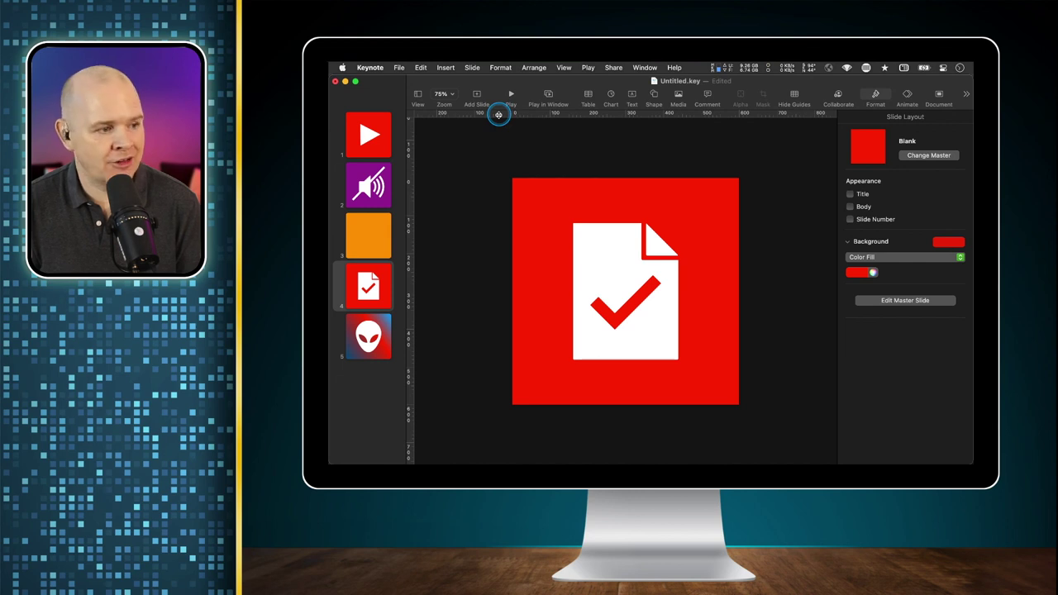
drag(498, 115, 516, 214)
drag(407, 195, 567, 169)
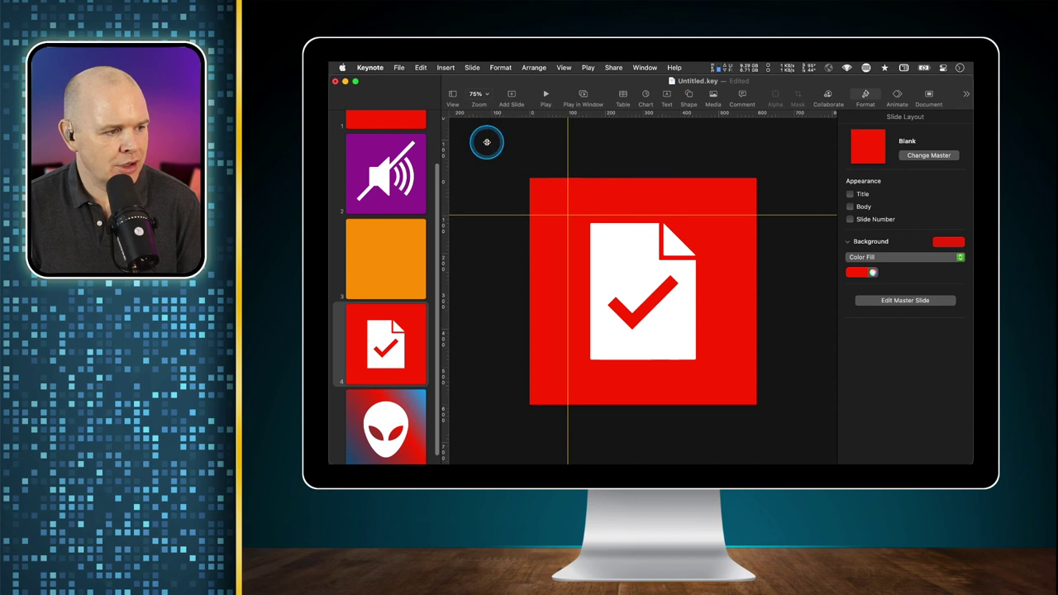
drag(444, 132, 699, 364)
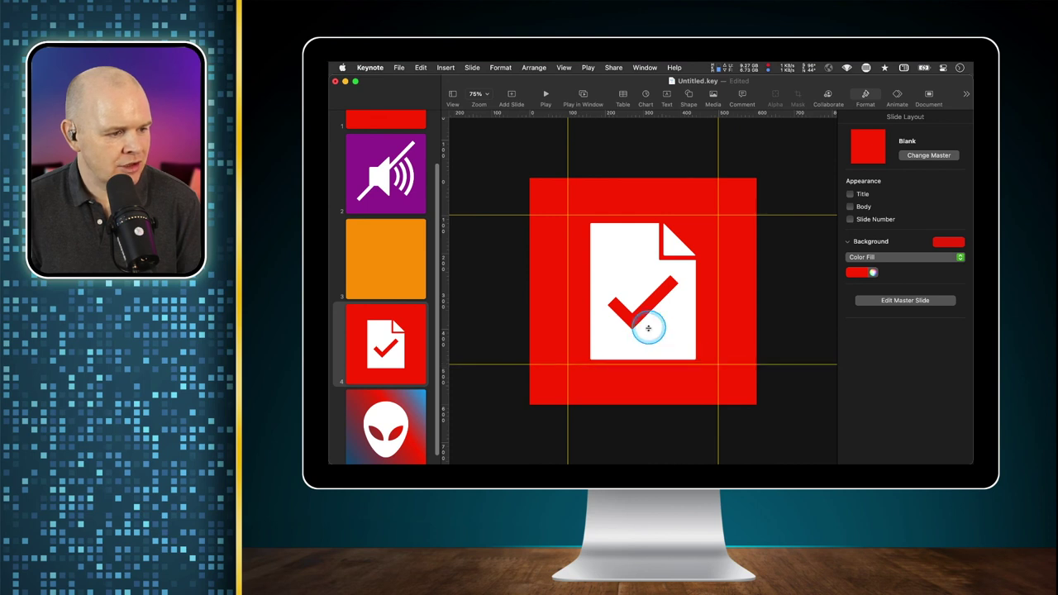
Enlarge the white check mark document on slide 4 proportionally so it spans the height between the two horizontal guides.
click(650, 326)
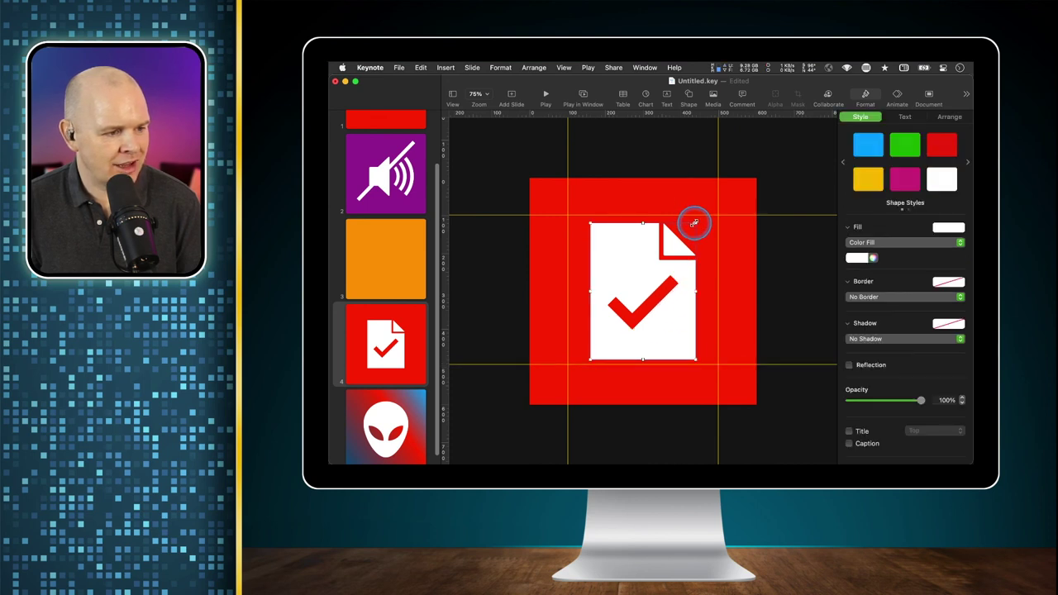
drag(695, 223, 700, 217)
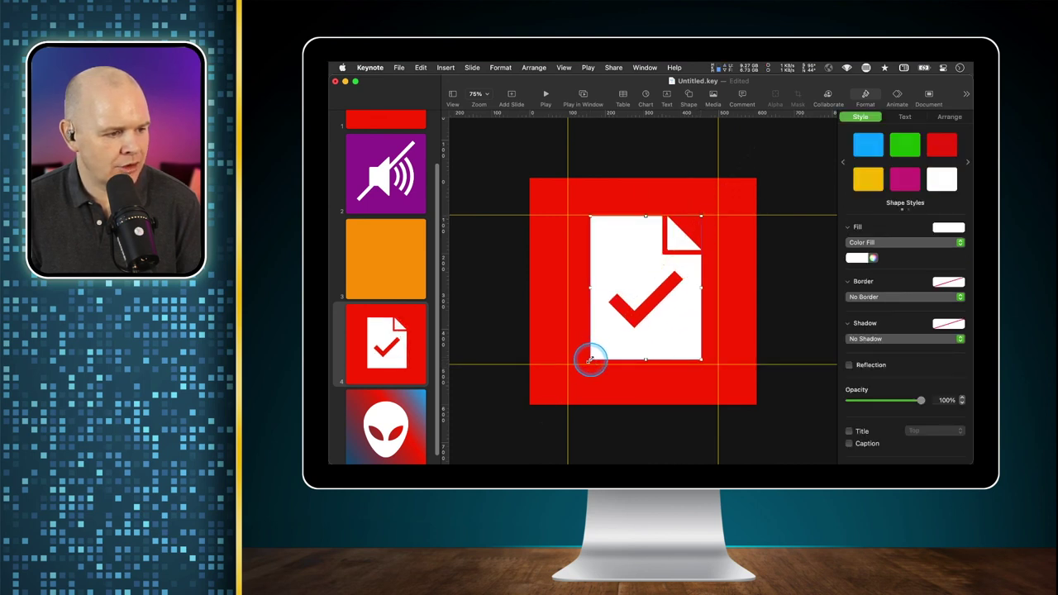
drag(589, 358, 586, 364)
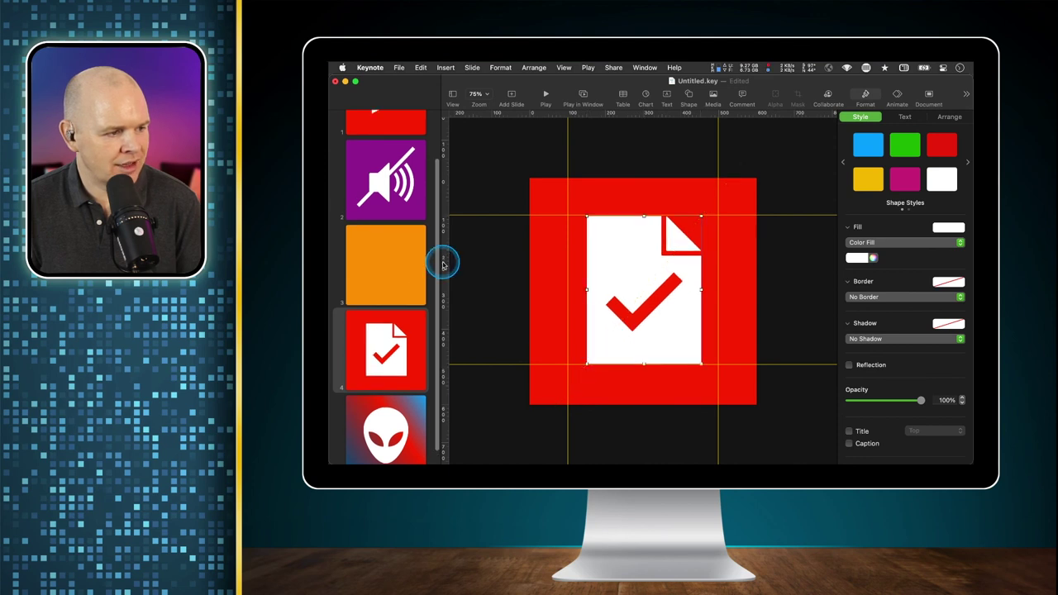